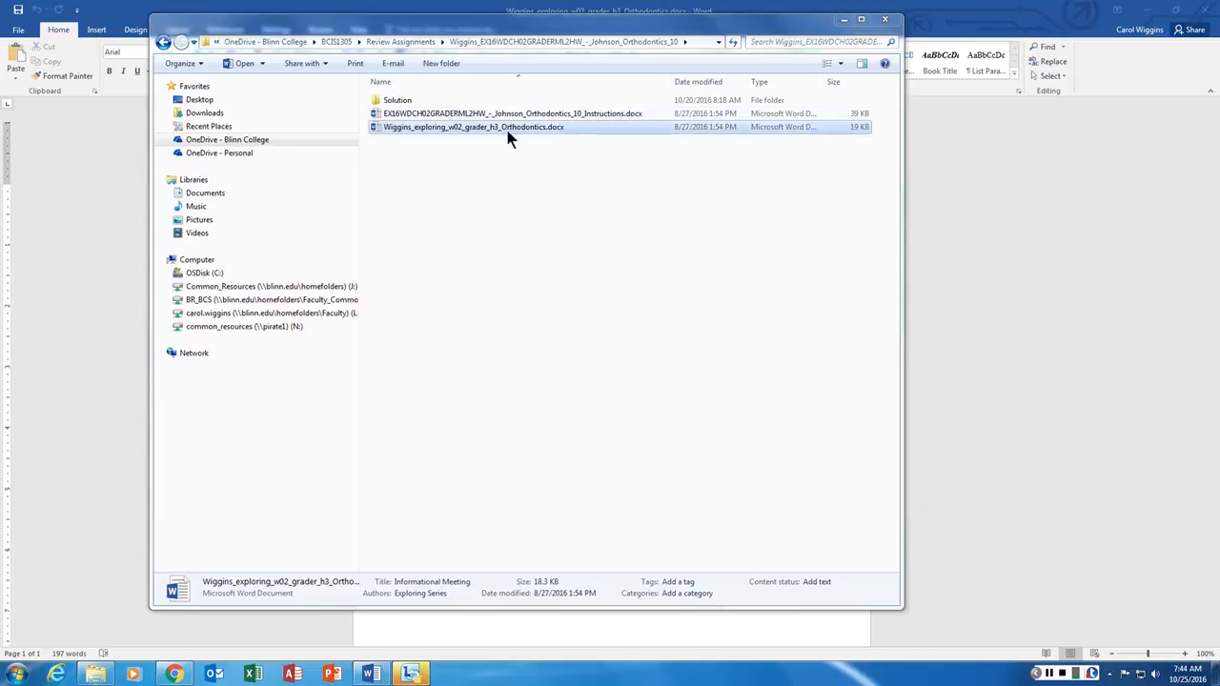
- Open Wiggins_exploring_w02_grader_h3_Orthodontics.docx from the Open dialog
click(456, 130)
double_click(456, 130)
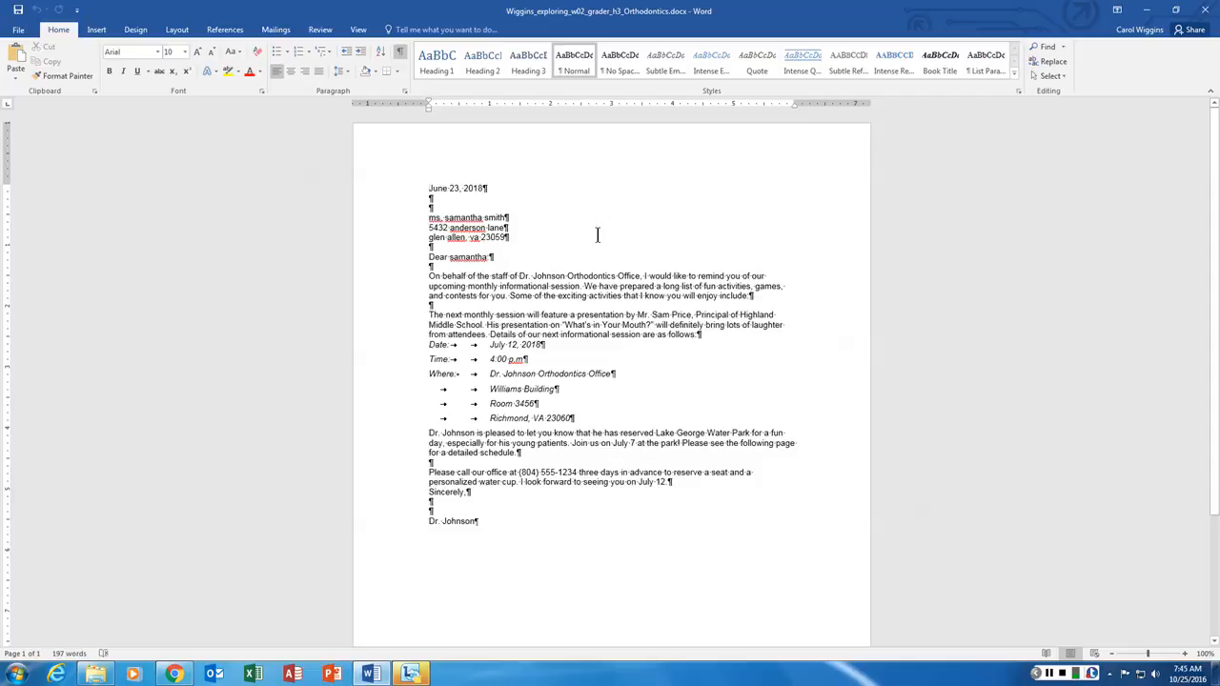
click(400, 53)
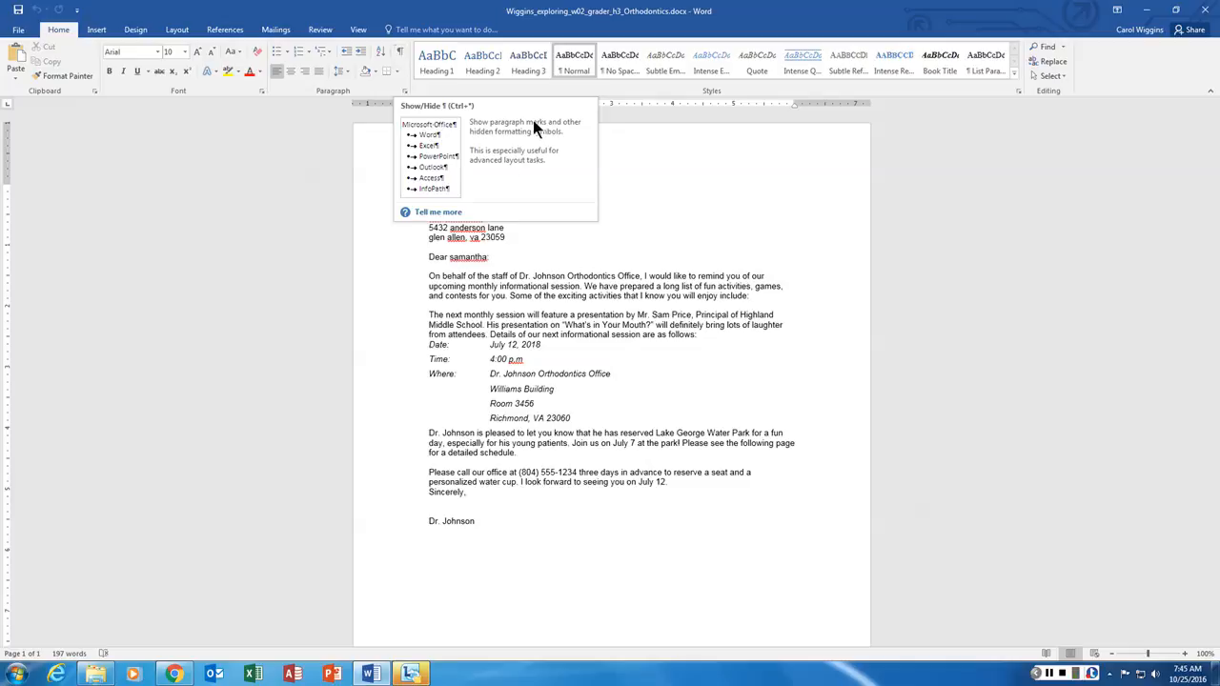
click(399, 50)
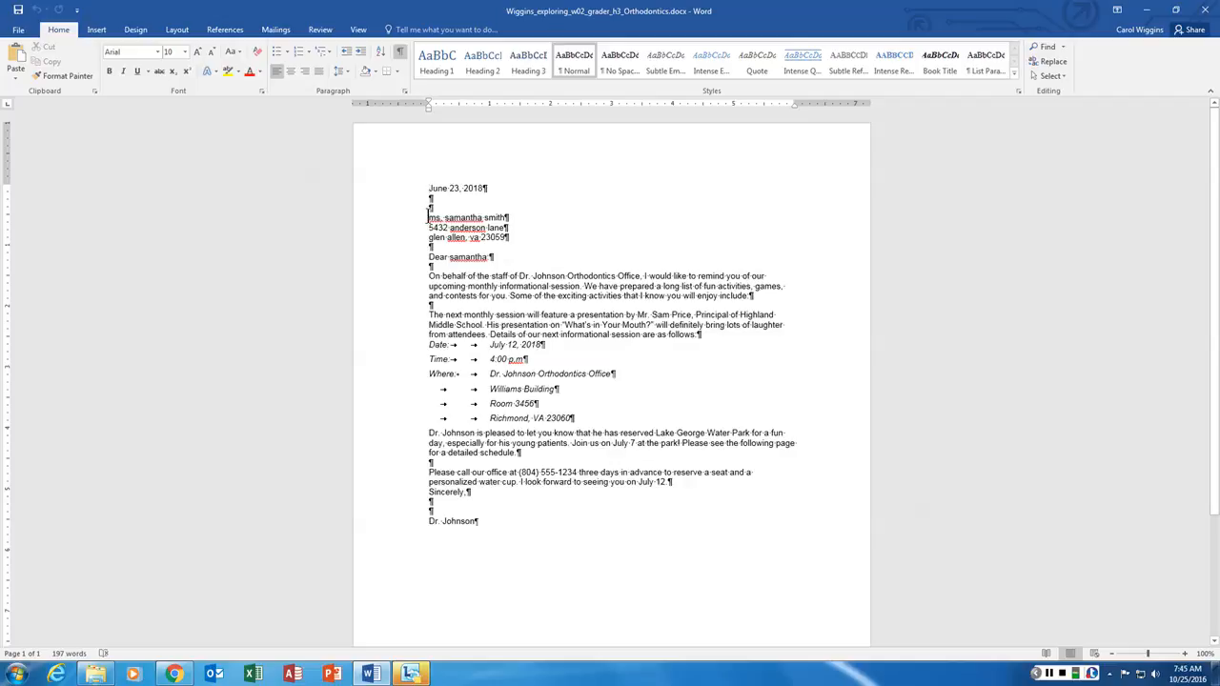
- Apply Capitalize Each Word to the three recipient address lines
drag(429, 218, 508, 241)
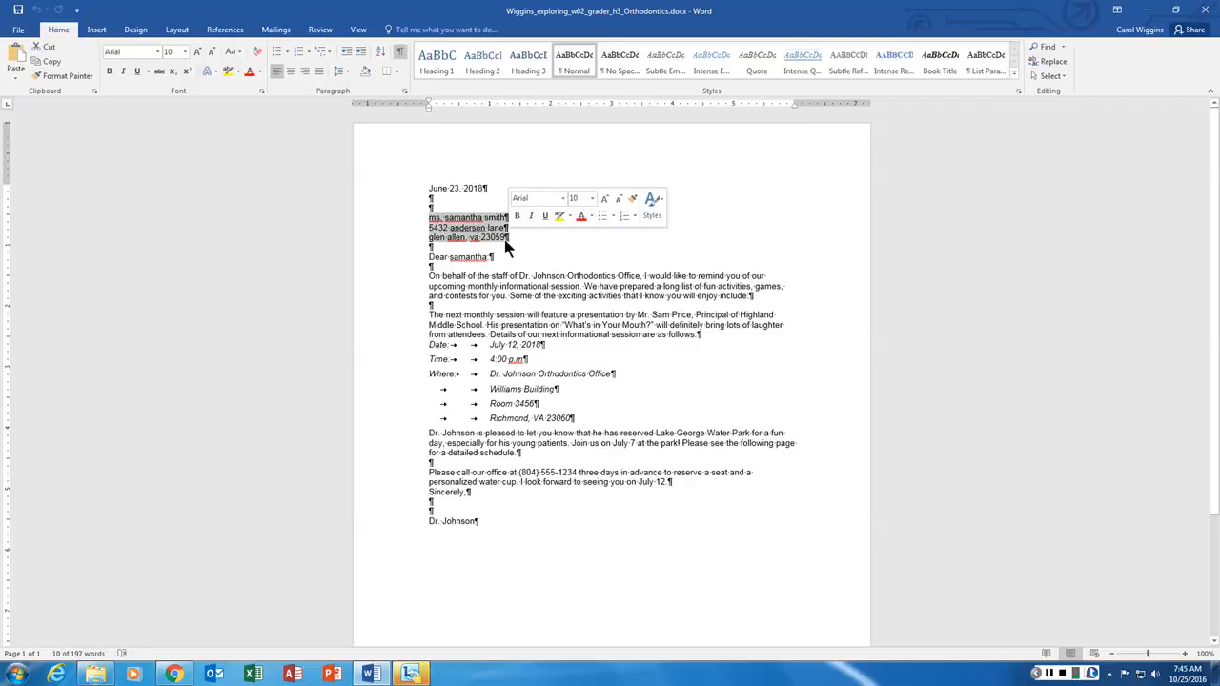
click(241, 55)
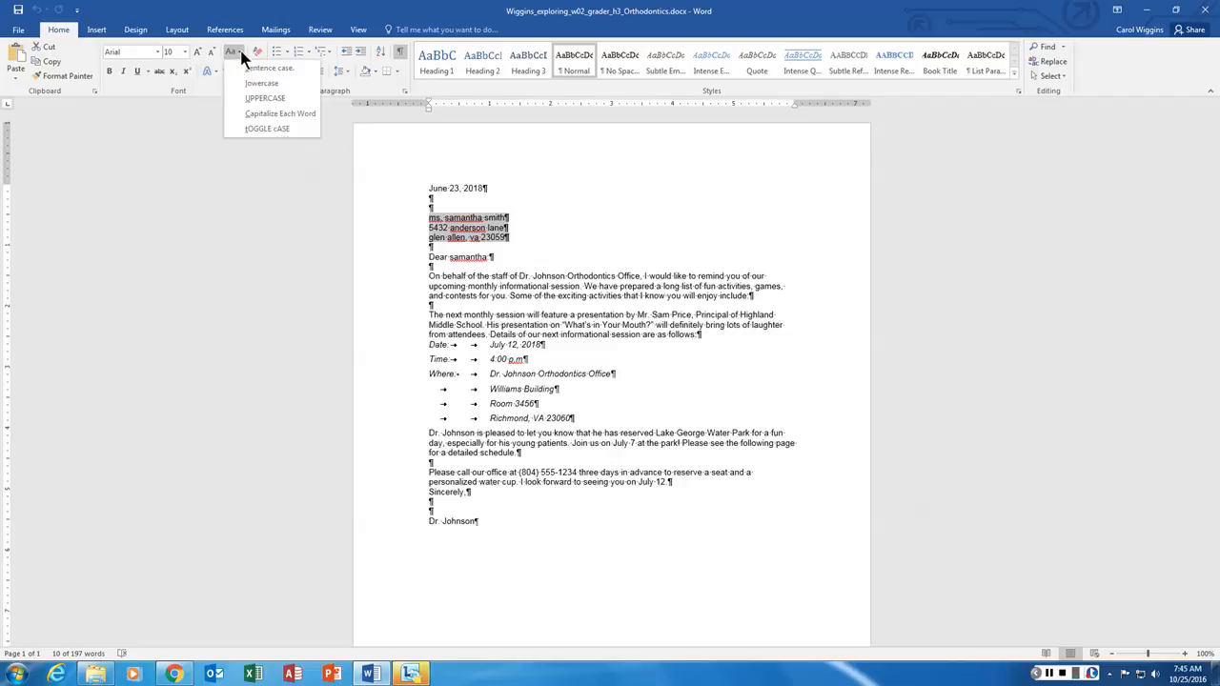
click(279, 114)
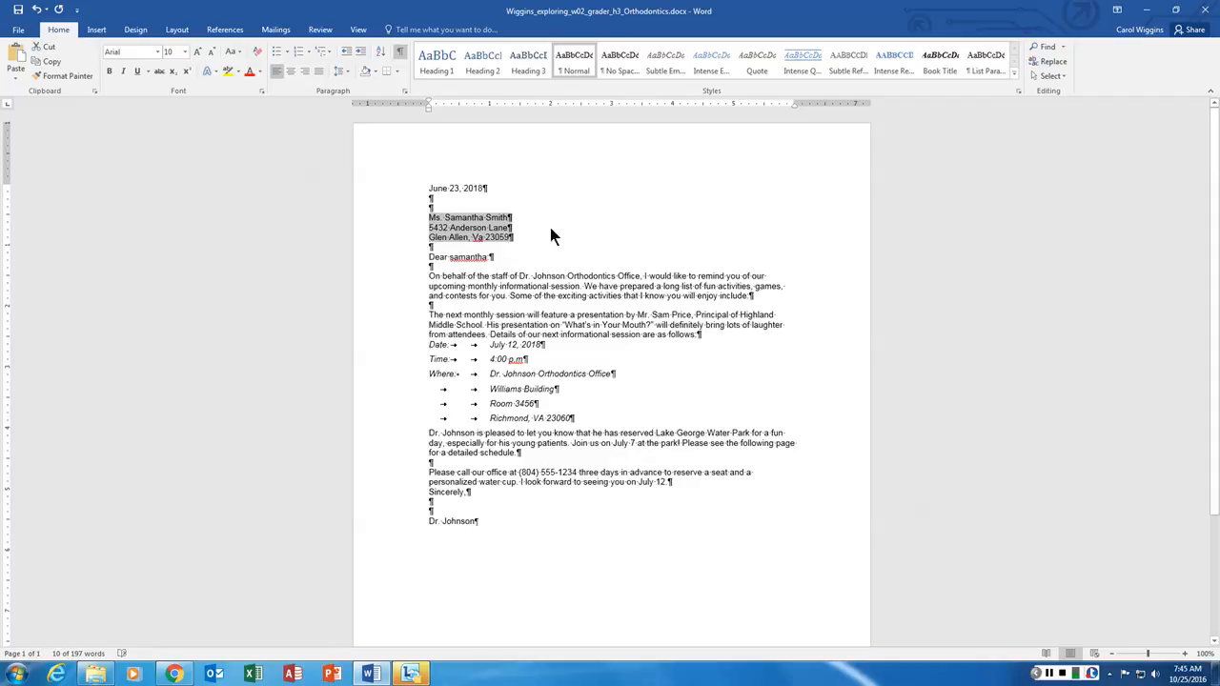
click(526, 230)
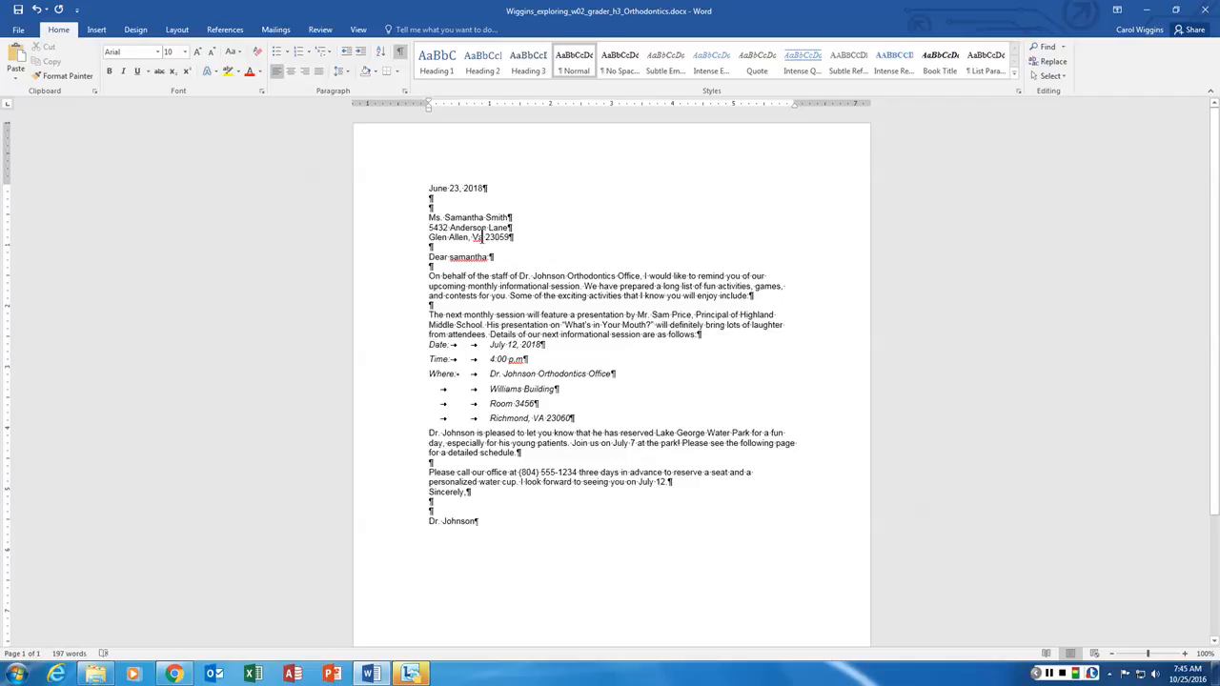
- Change the state abbreviation 'Va' to UPPERCASE
drag(484, 239, 474, 237)
click(238, 51)
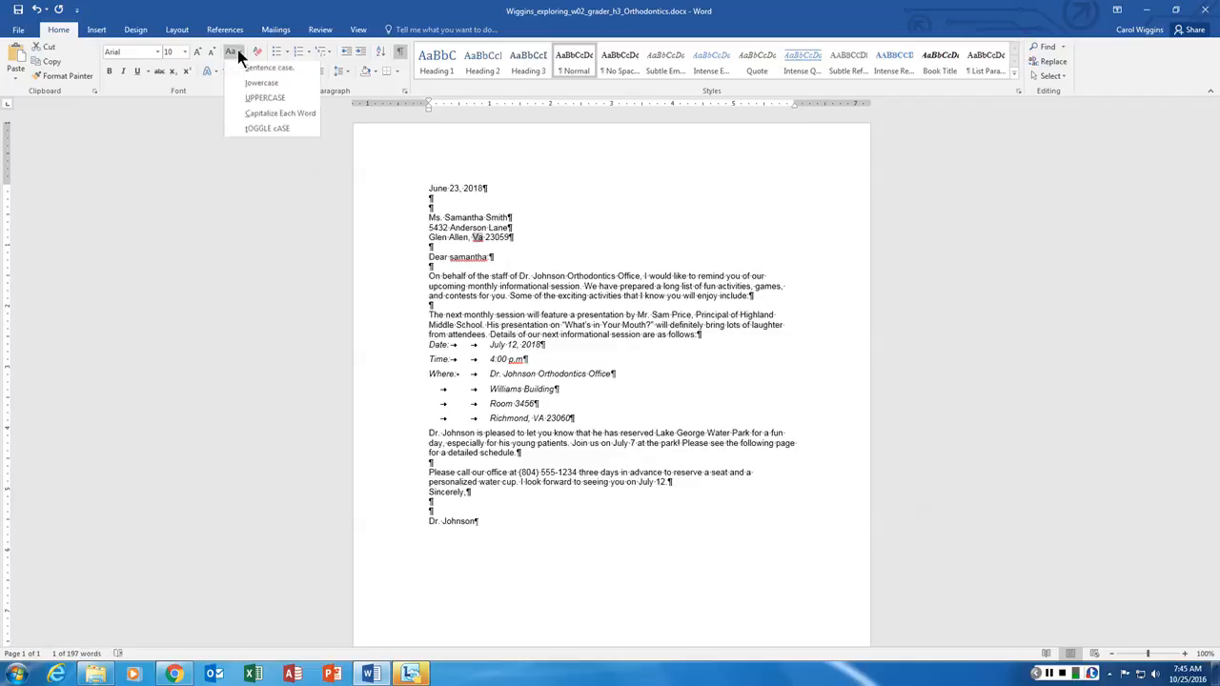
click(267, 98)
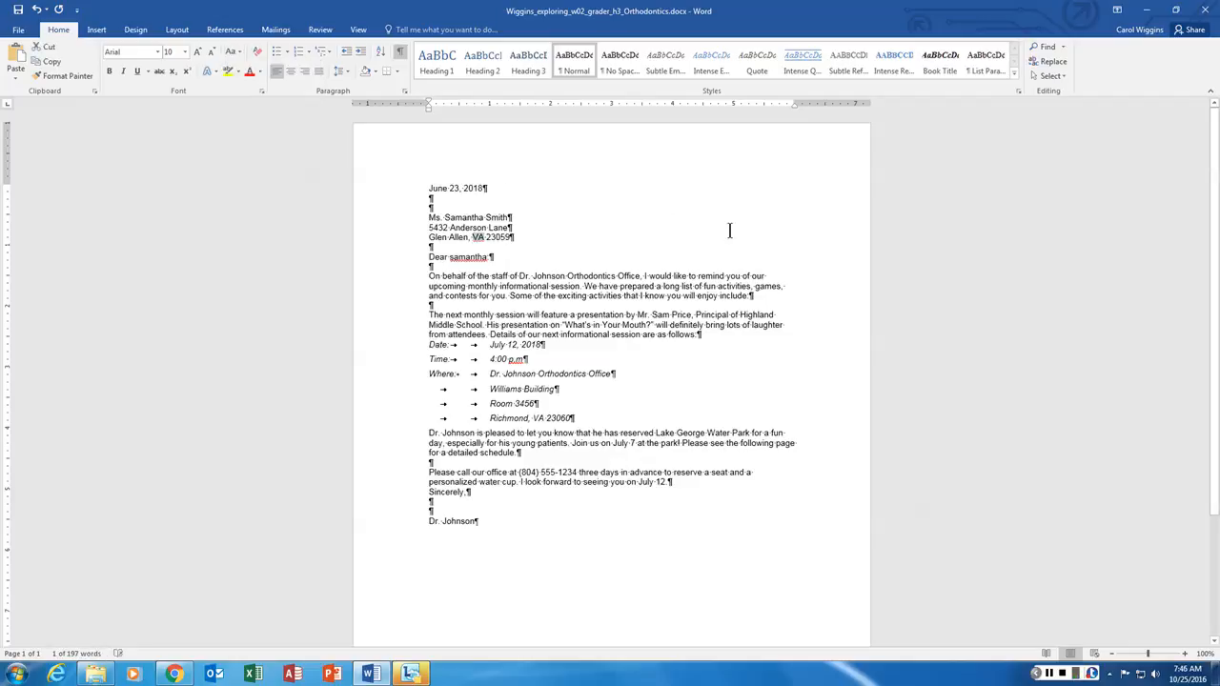
click(668, 225)
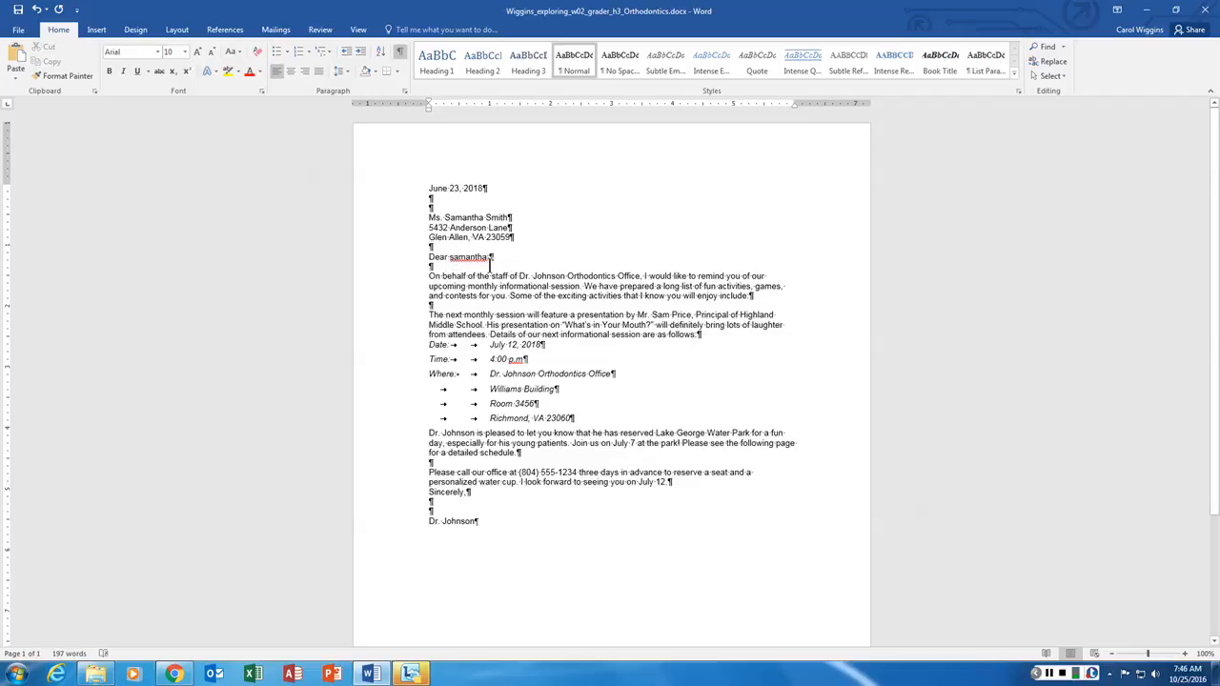
- Capitalize the salutation's initial 'S' and replace Dr. Johnson's signature with the sender's name and plain-text e-mail
key(BackSpace)
text(S)
scroll(445, 467, down, 1)
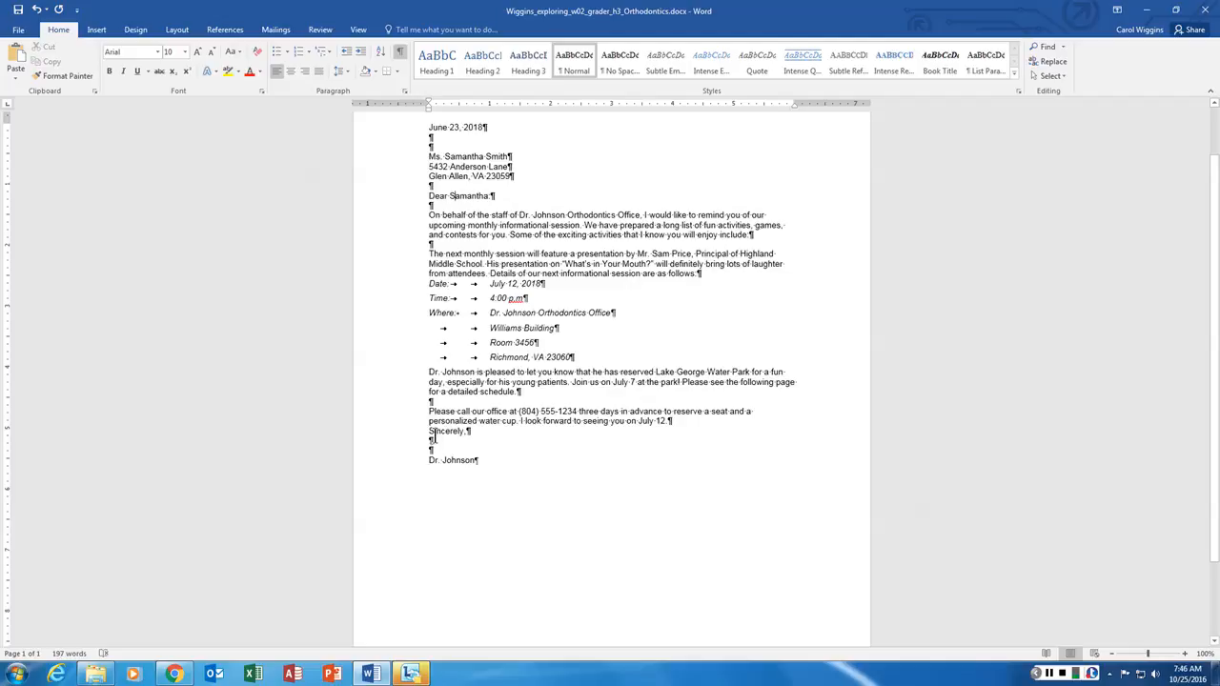
drag(430, 461, 478, 464)
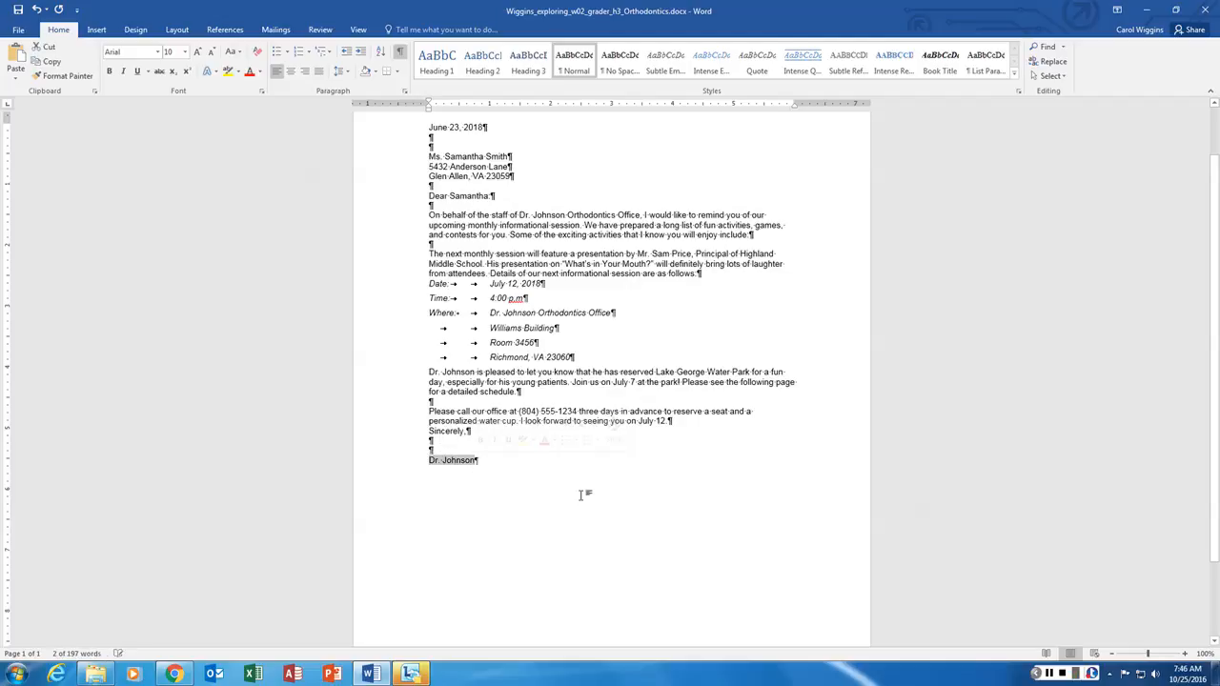
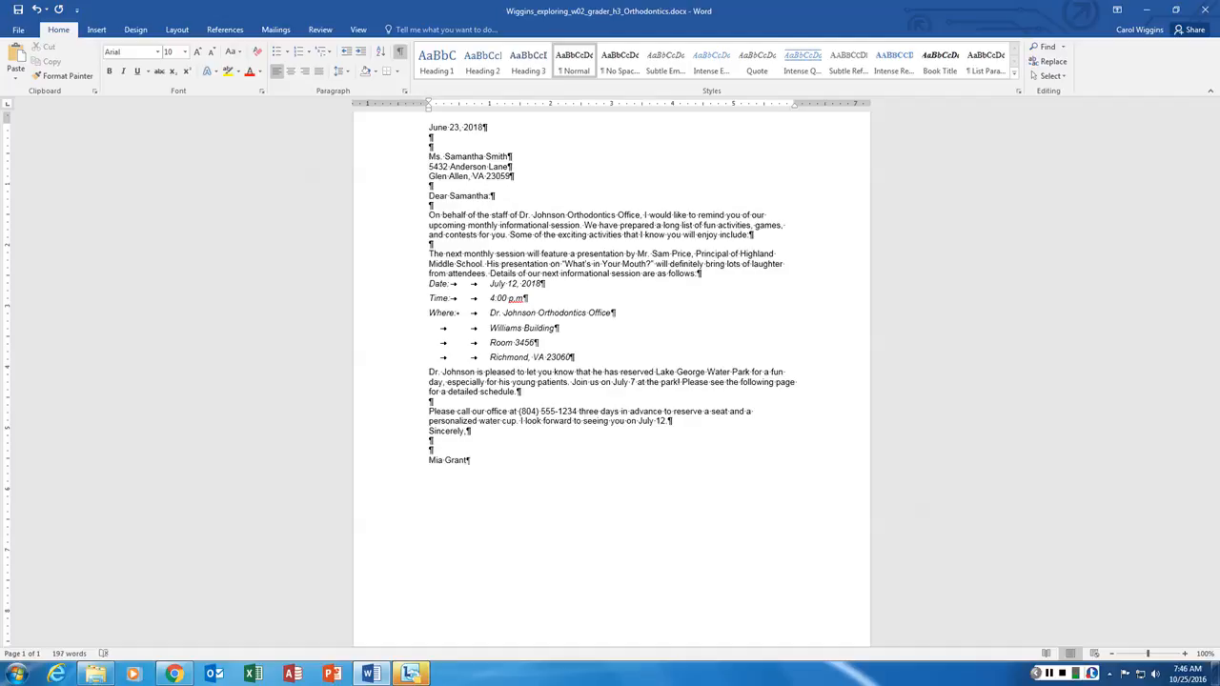
key(Return)
key(Return)
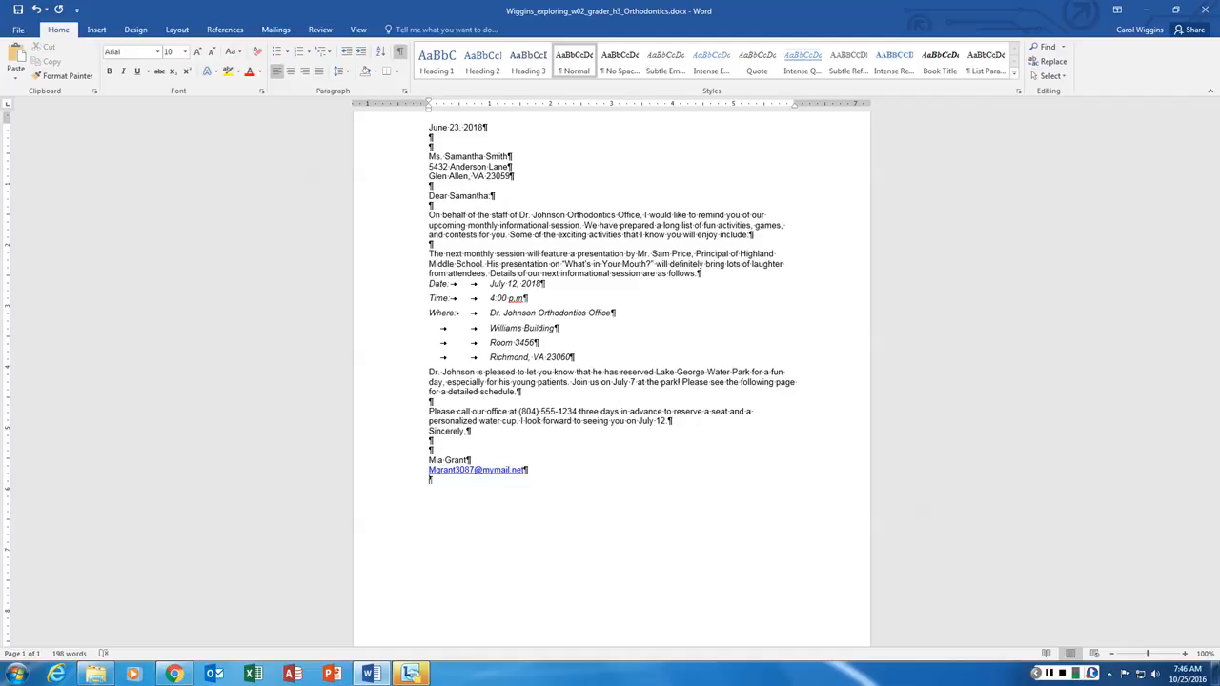
key(ctrl+z)
key(ctrl+z)
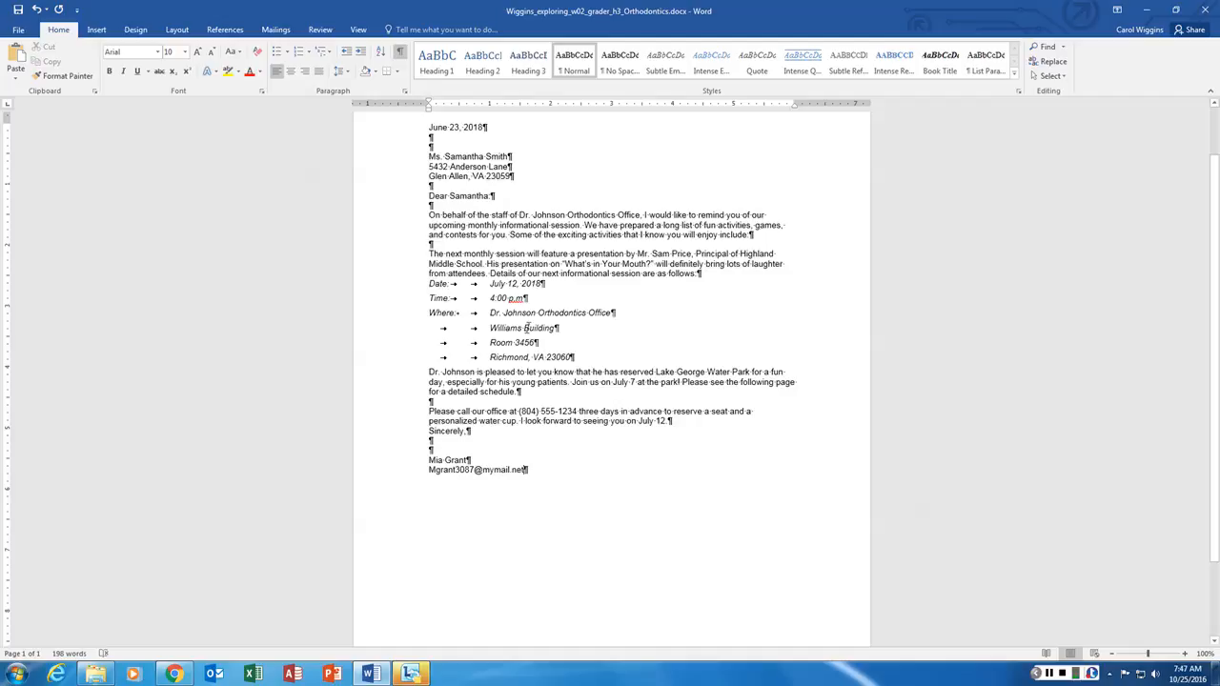
- Justify the body paragraphs from 'On behalf…' through the '…July 12.' sentence
drag(431, 211, 670, 423)
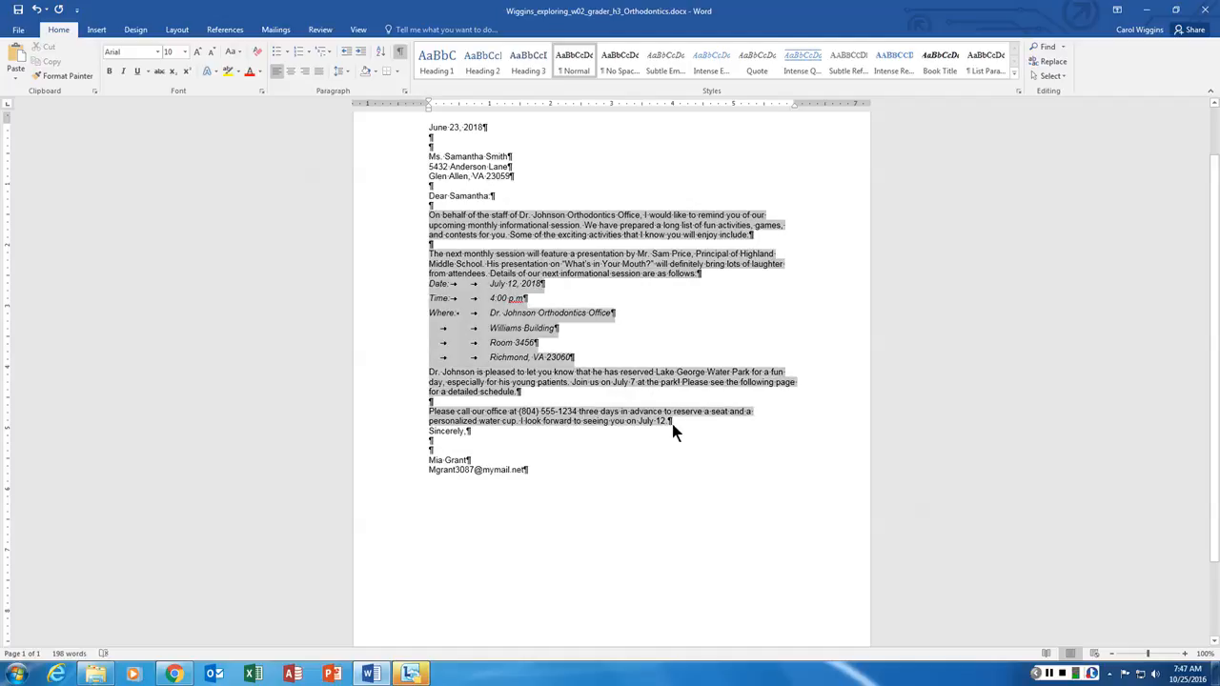
drag(672, 425, 669, 424)
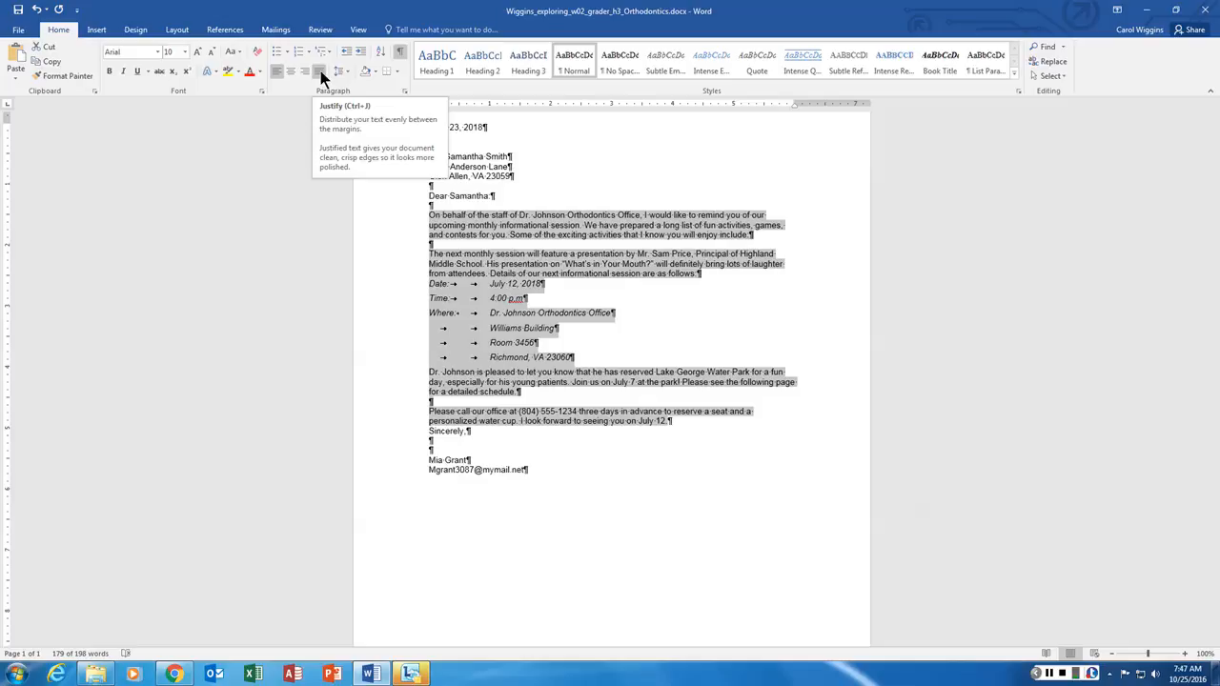
click(317, 72)
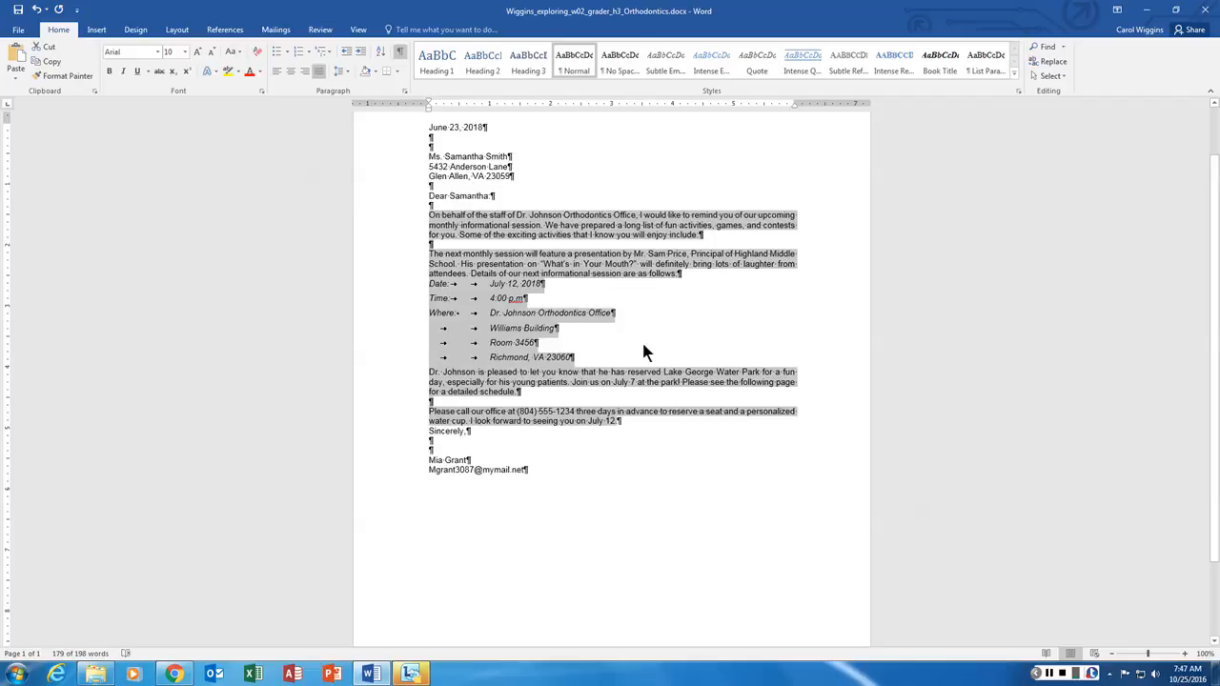
click(563, 345)
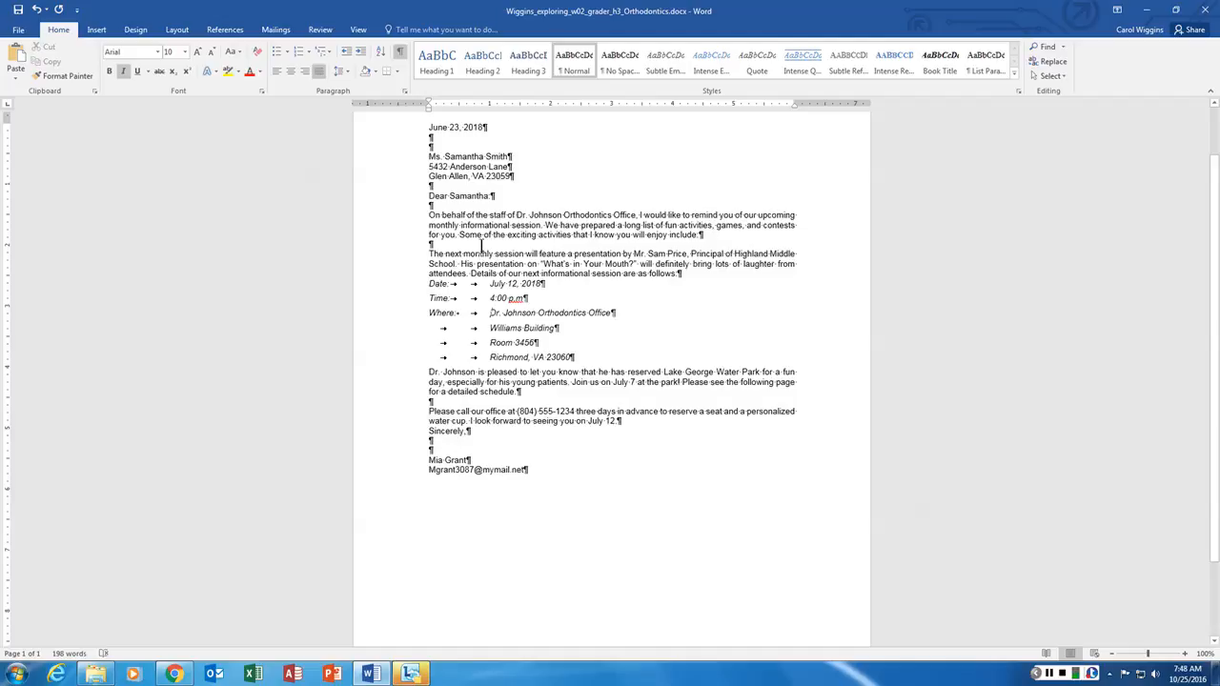
click(430, 244)
- Add an arrowhead bullet reading 'Participating in the dental crossword puzzle challenge'
click(288, 51)
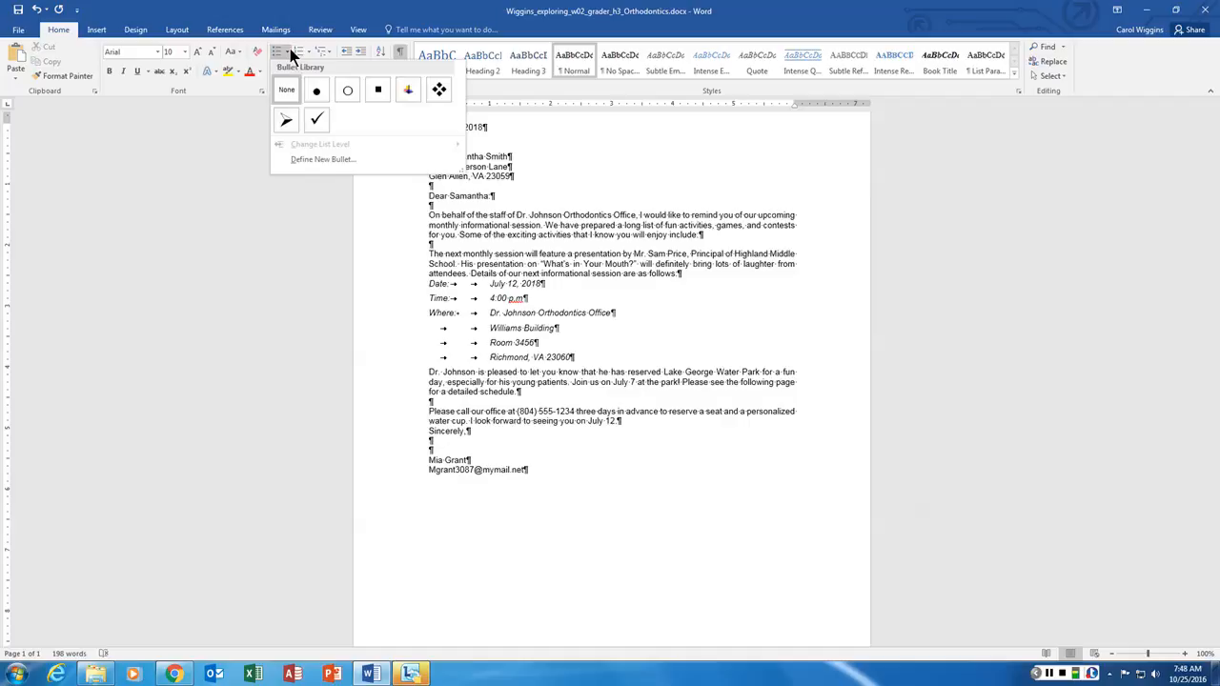
click(288, 122)
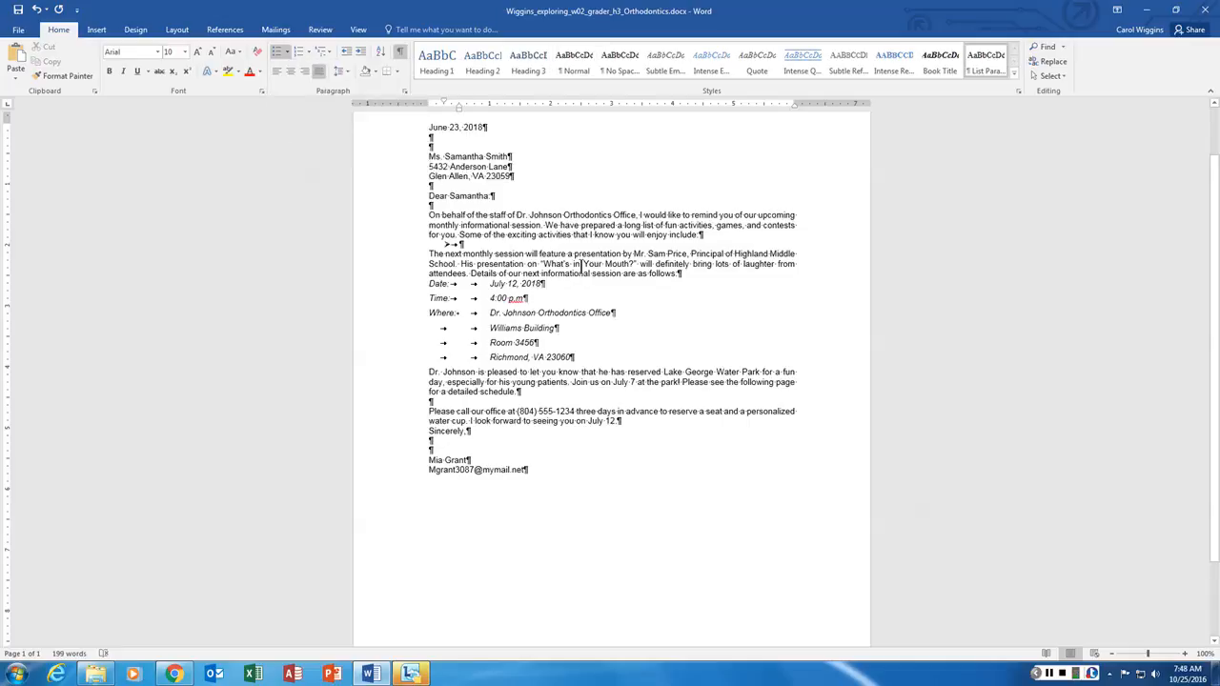
text(partic)
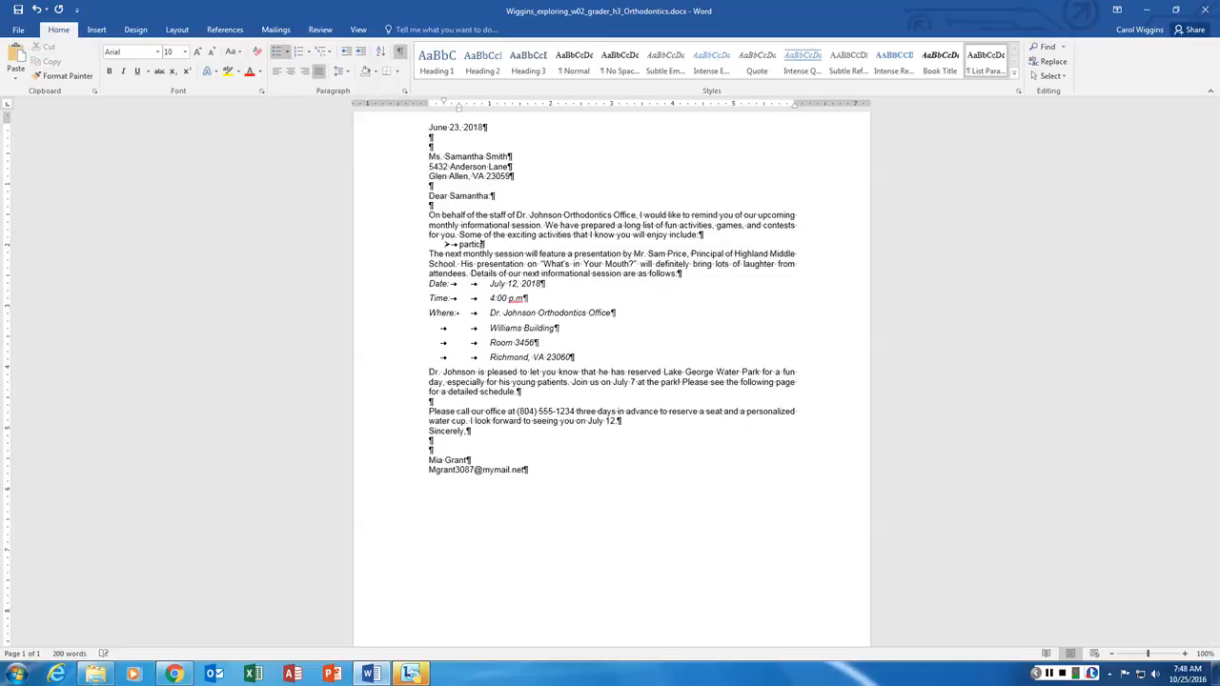
key(BackSpace)
key(BackSpace)
key(BackSpace)
key(BackSpace)
key(BackSpace)
key(BackSpace)
text(Participating in the dental crossword puz)
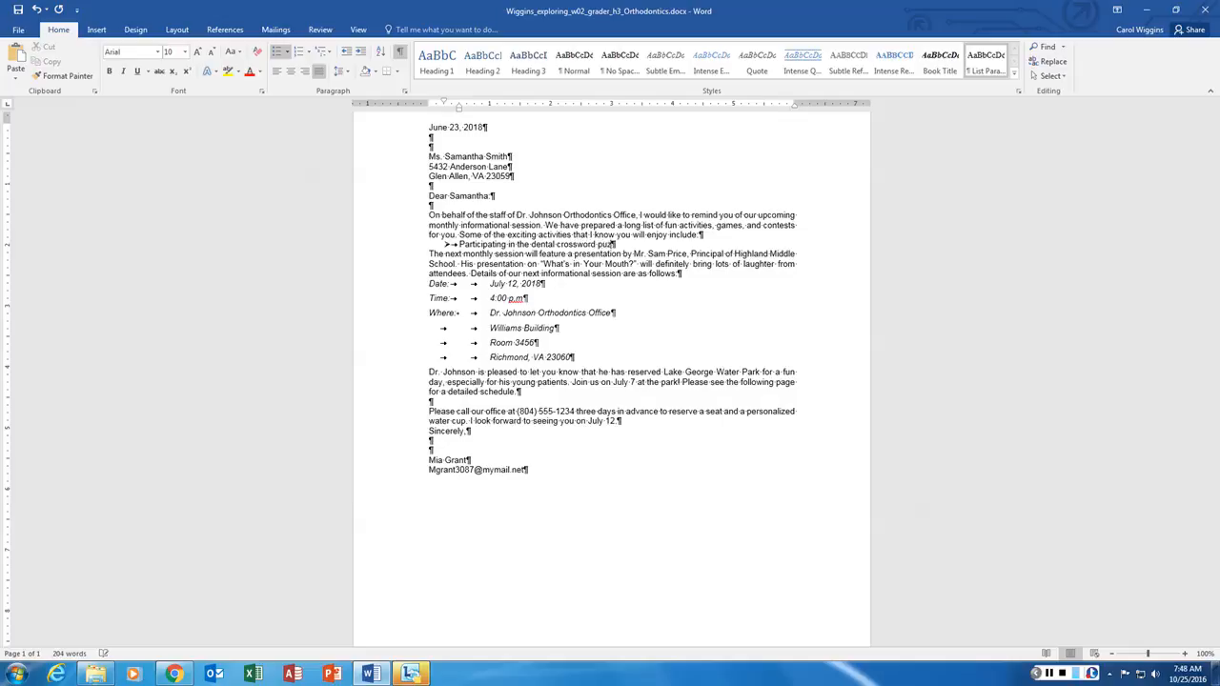
text(zle challenge)
- Add bullets 'Writing a convincing letter to the tooth fairy' and 'Digging through the dental treasure chest'
key(Return)
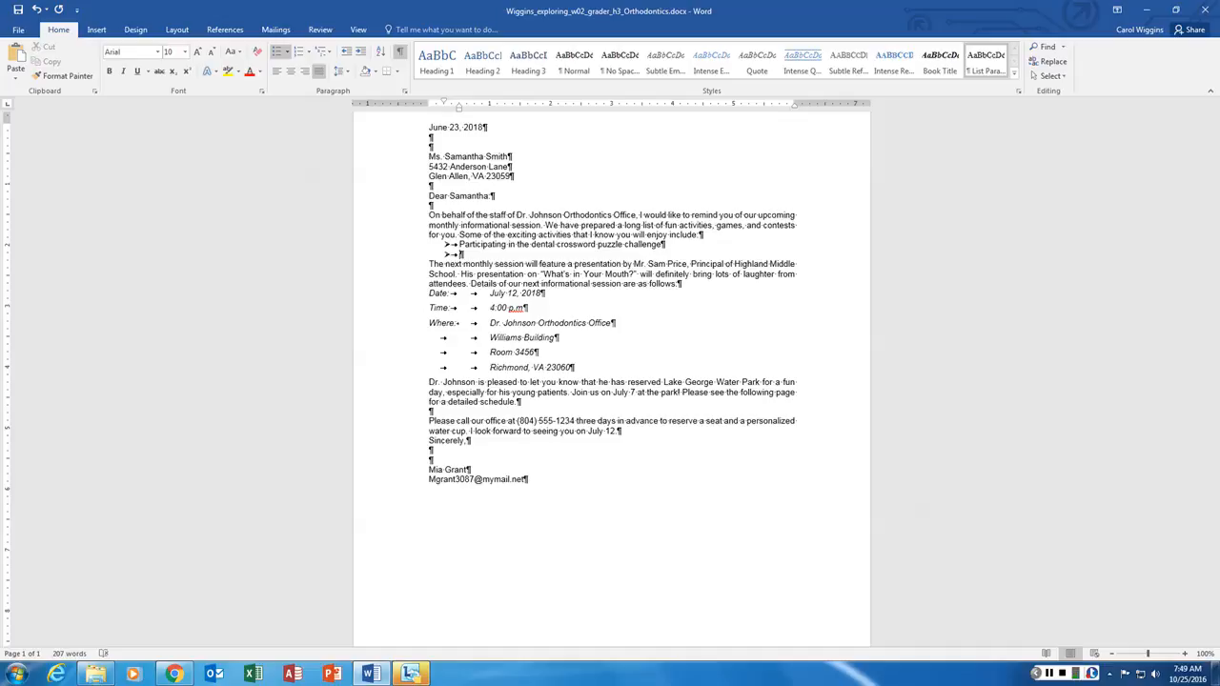
text(Writing a convincing letter to the to)
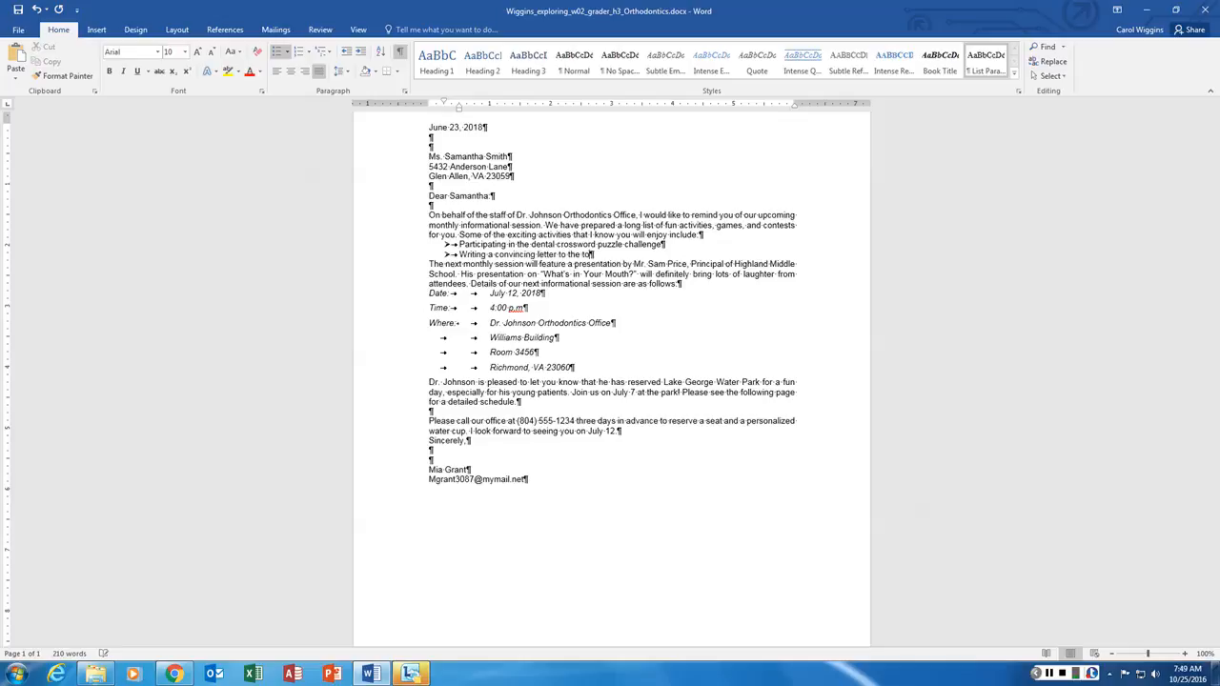
text(oth fairy)
key(Return)
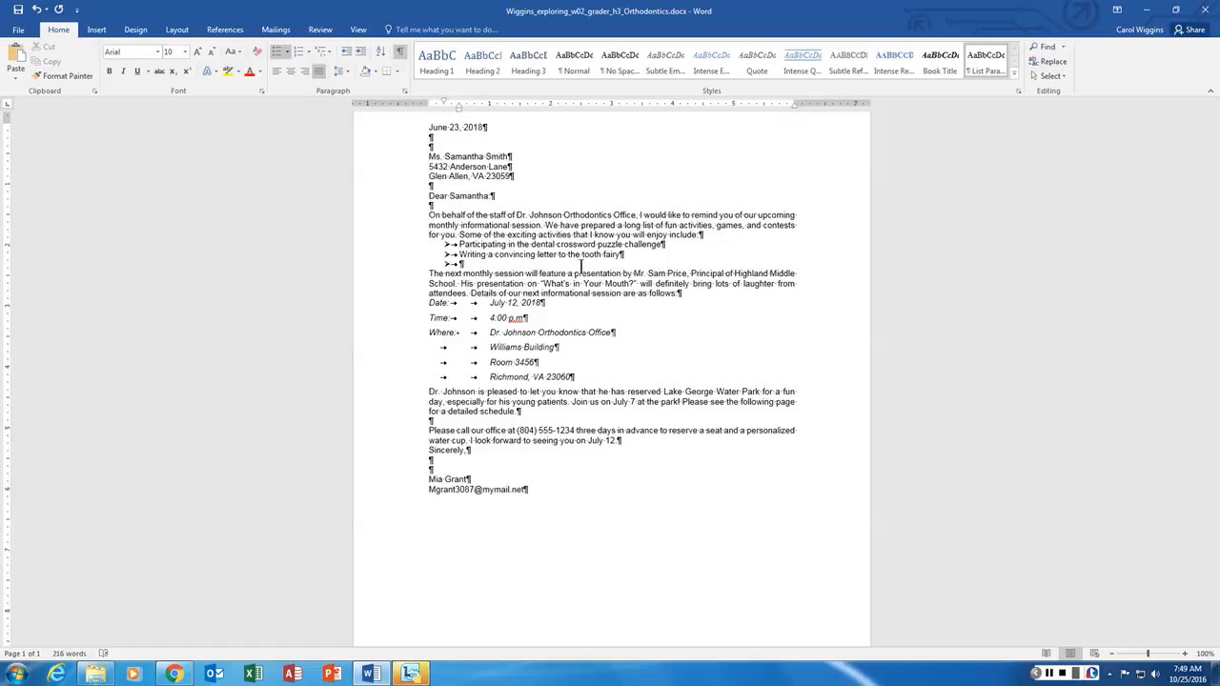
text(Digging through the dental)
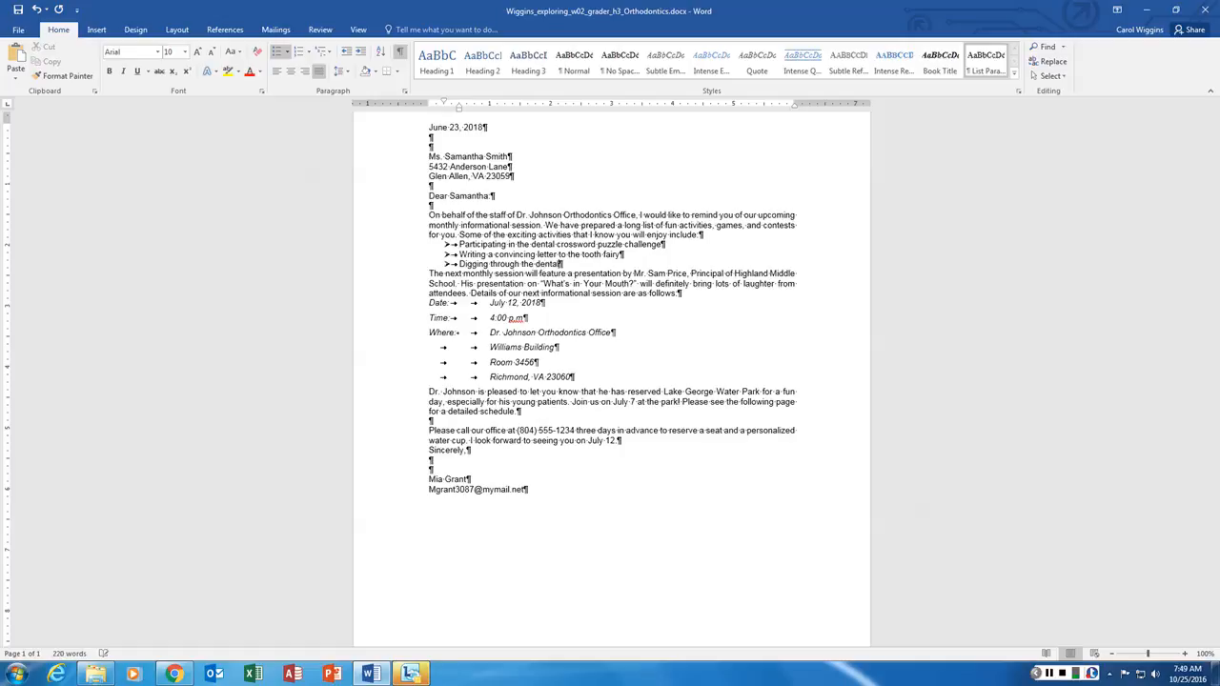
text( treasure chest)
- Add a fourth bullet reading 'Finding hidden toothbrushes in the dental office'
key(Return)
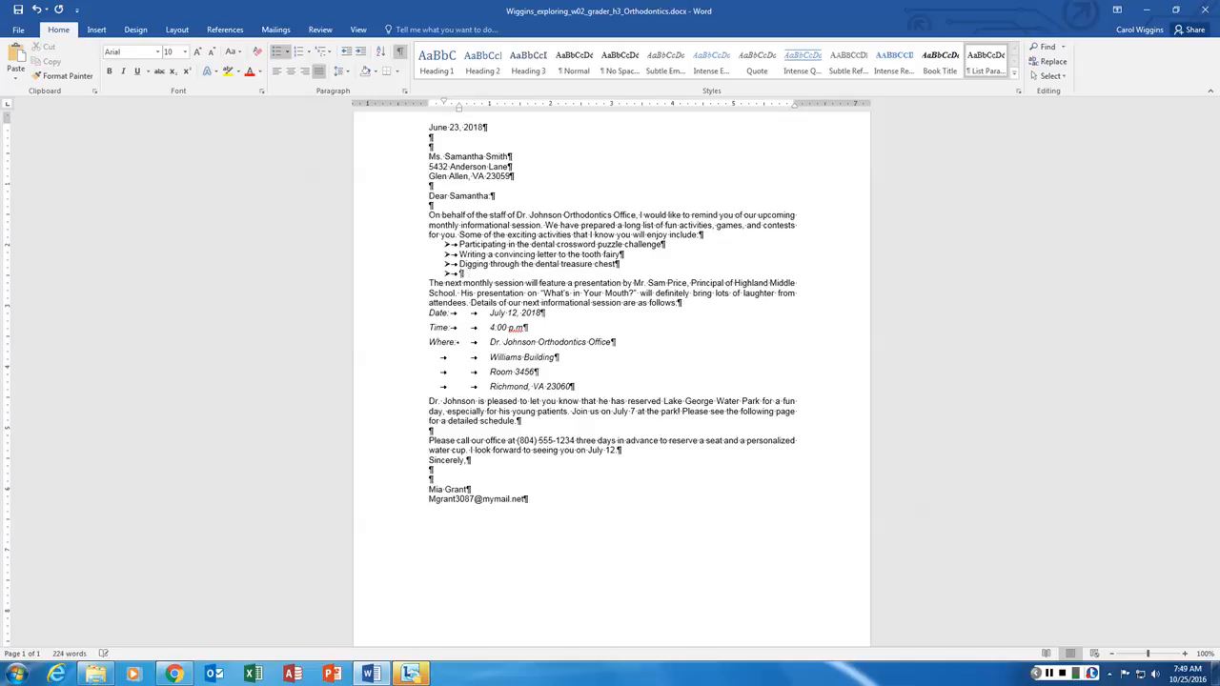
key(BackSpace)
text(F)
key(ctrl+z)
key(ctrl+z)
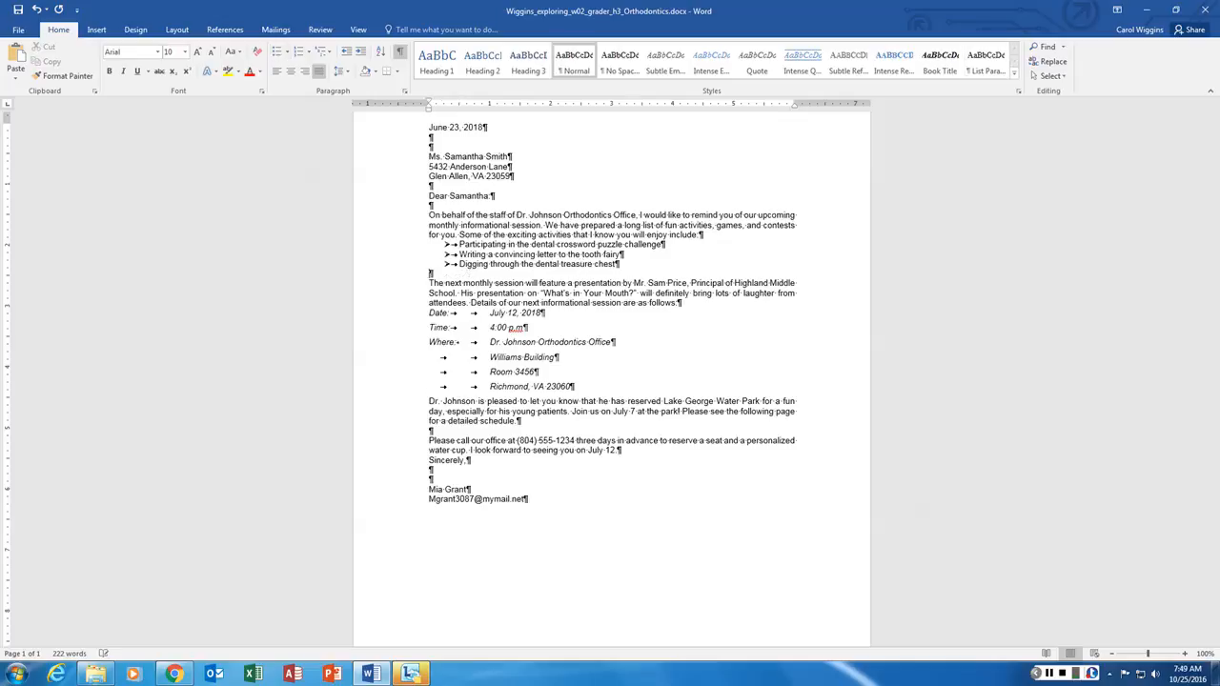
text(Finding)
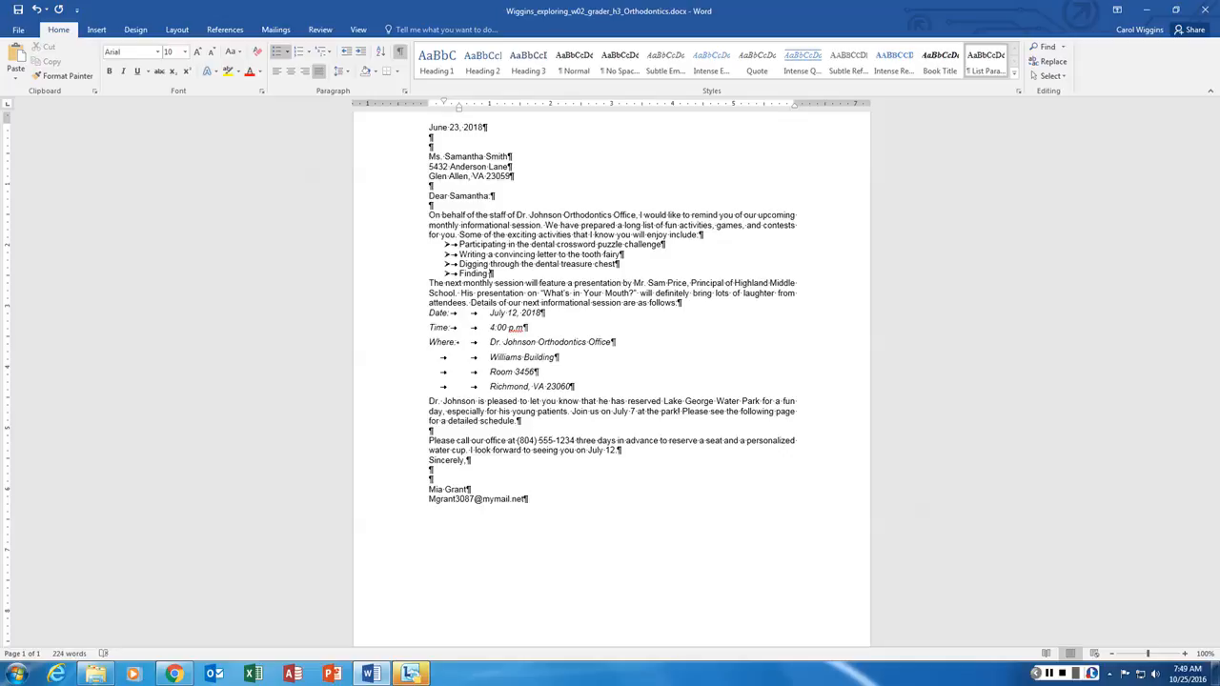
text( hidden toothbrushes in the denta)
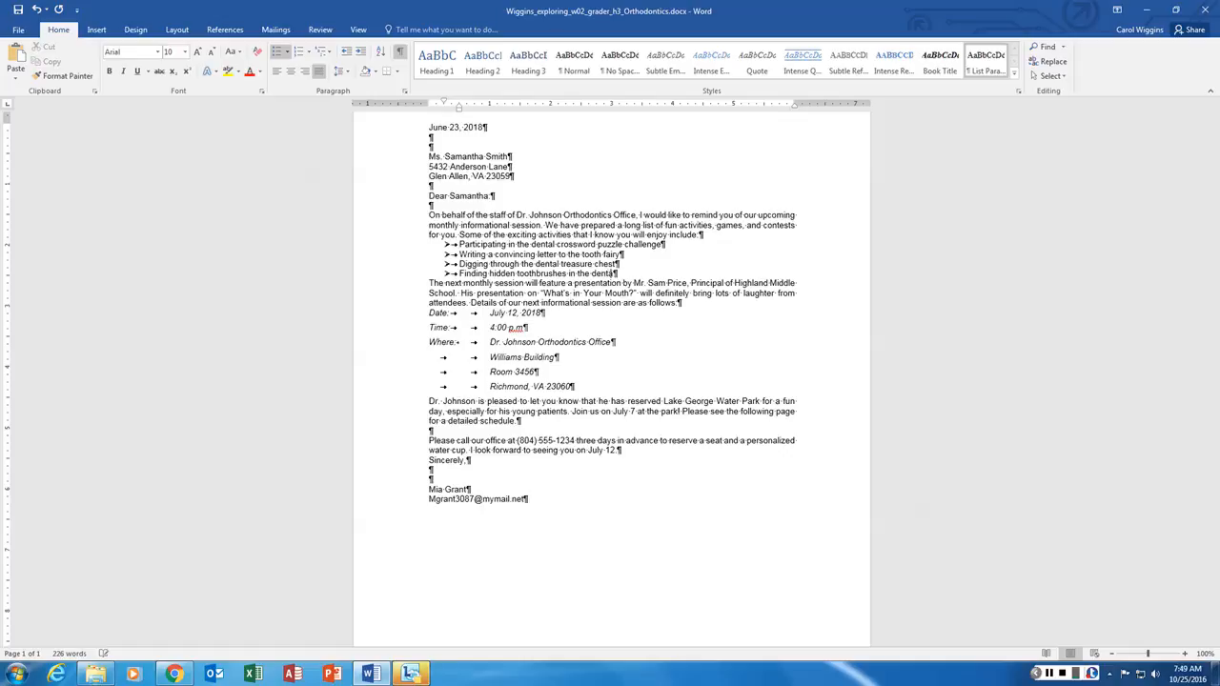
text(l office)
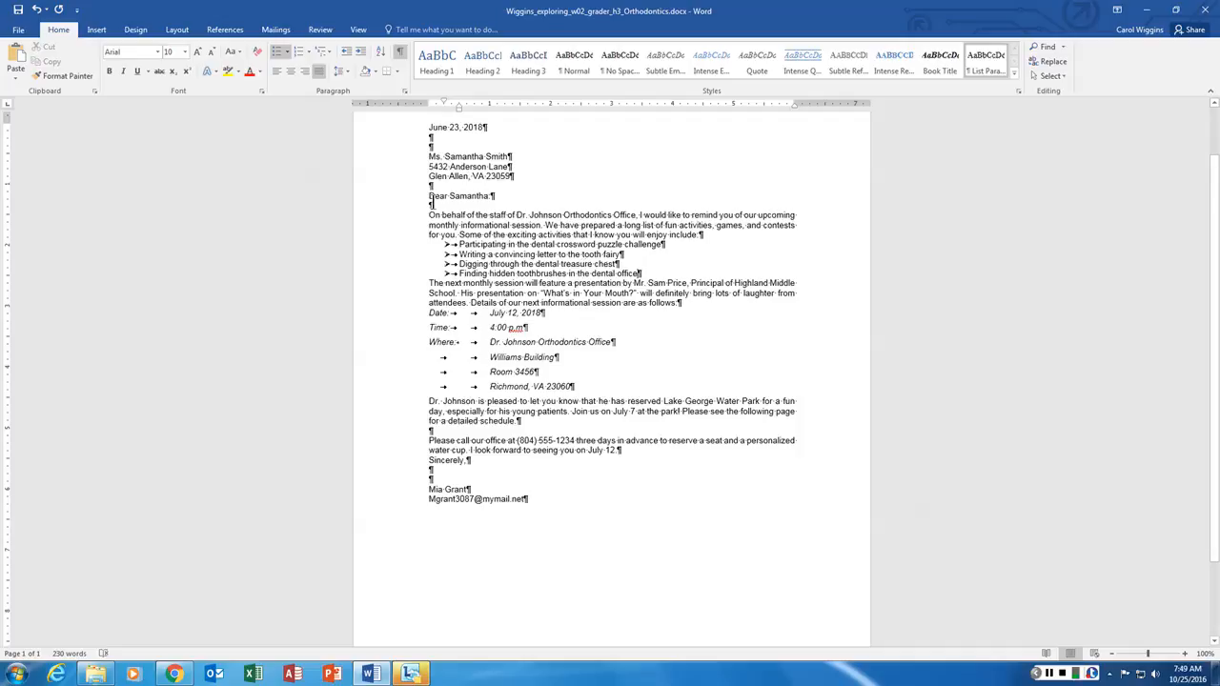
- Give 'Dear Samantha:' through the call paragraph 0 pt before and 12 pt after, and delete the blank line under the salutation
drag(428, 196, 623, 454)
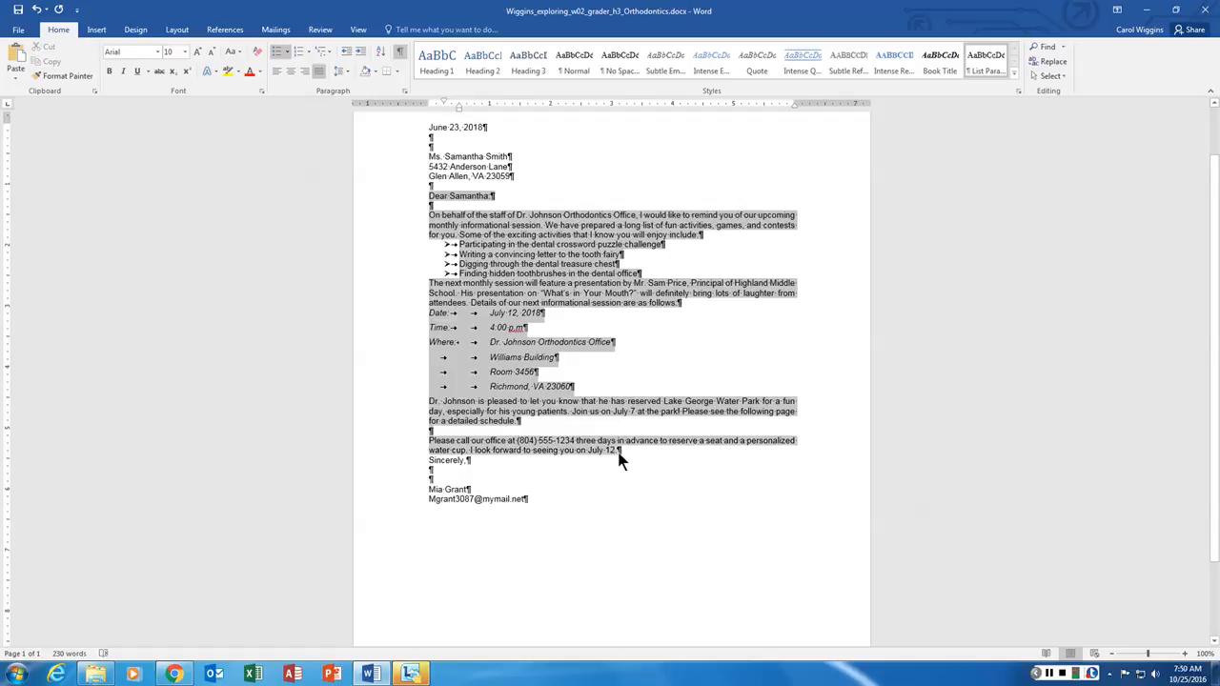
drag(617, 458, 619, 456)
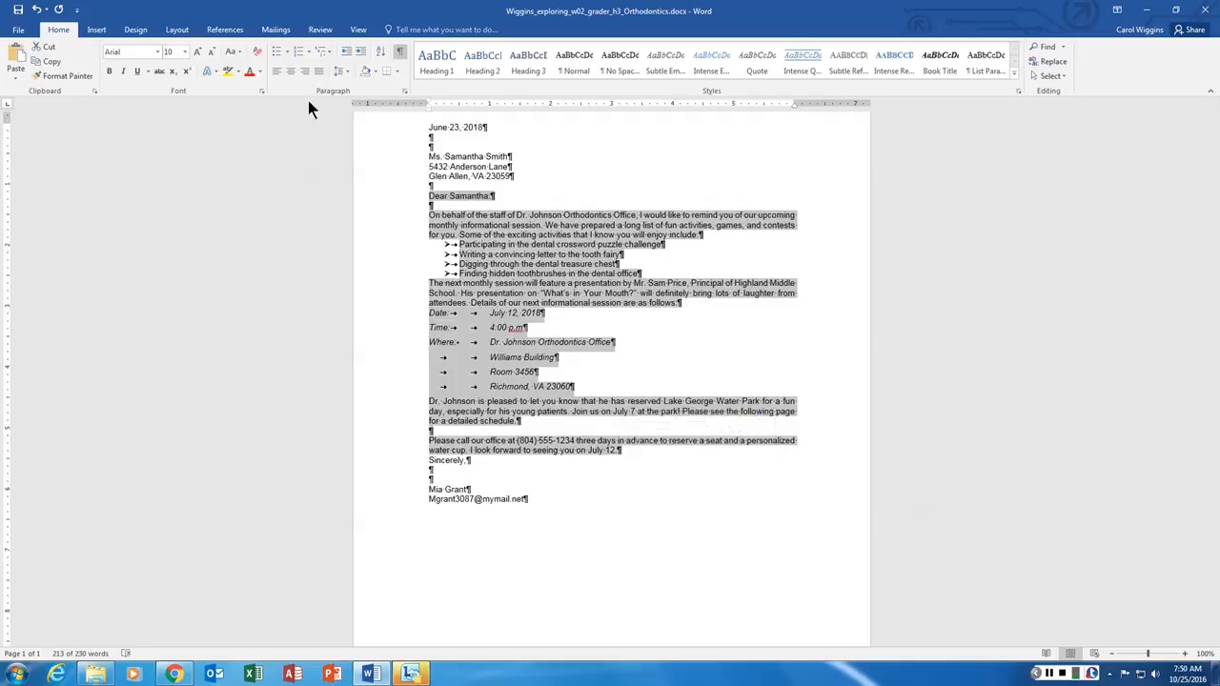
click(349, 70)
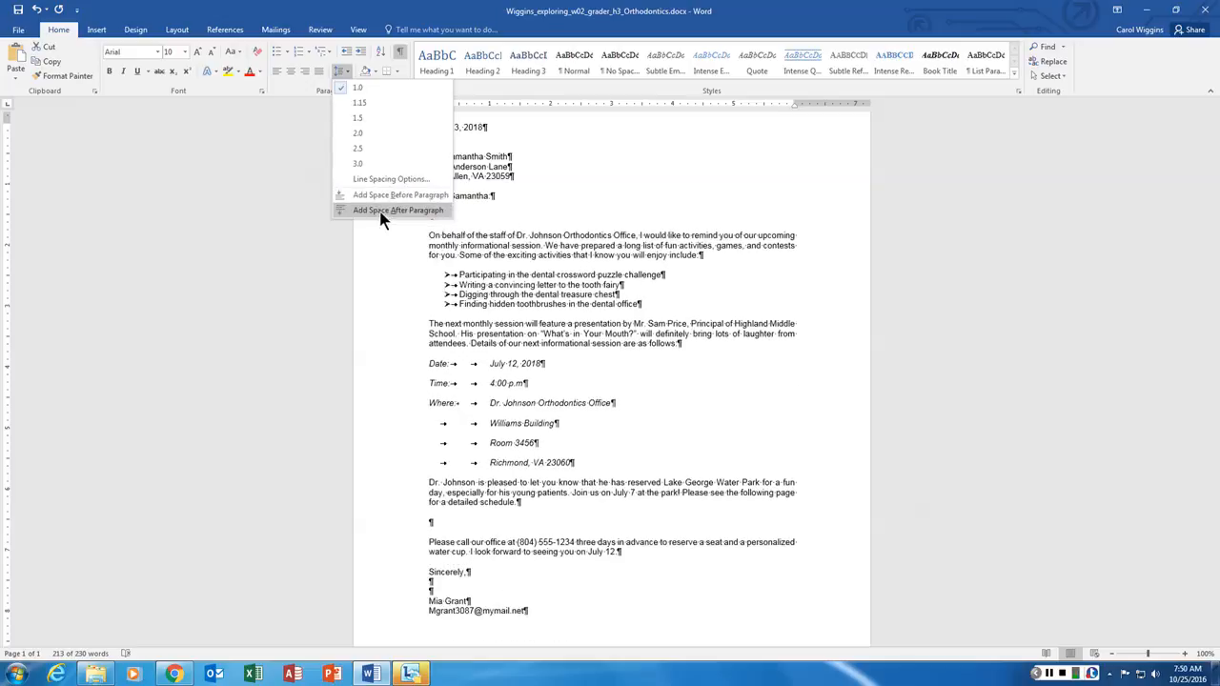
click(284, 174)
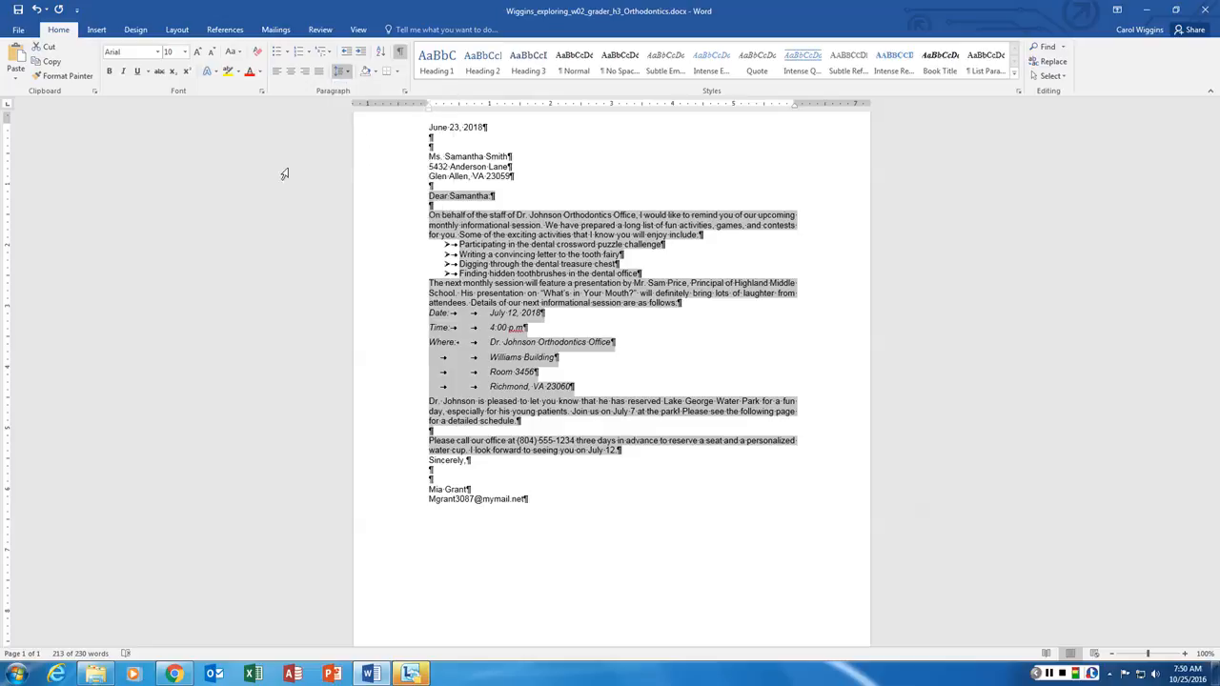
click(404, 91)
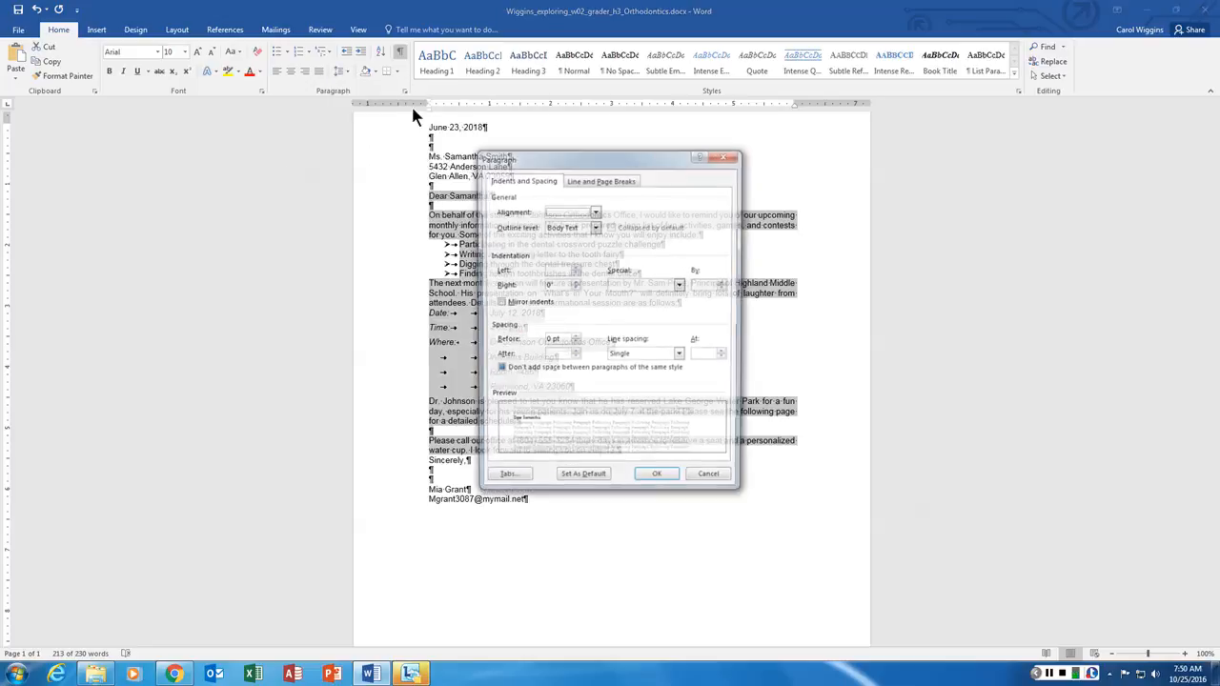
drag(626, 167, 227, 144)
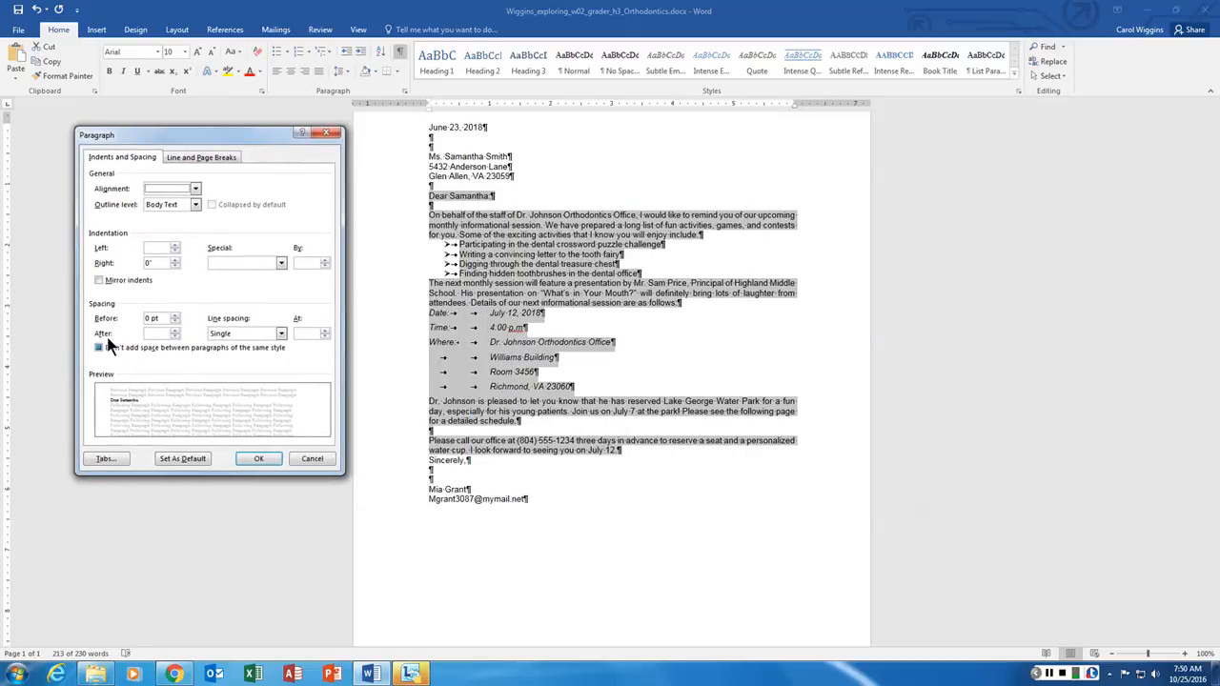
click(175, 336)
click(176, 331)
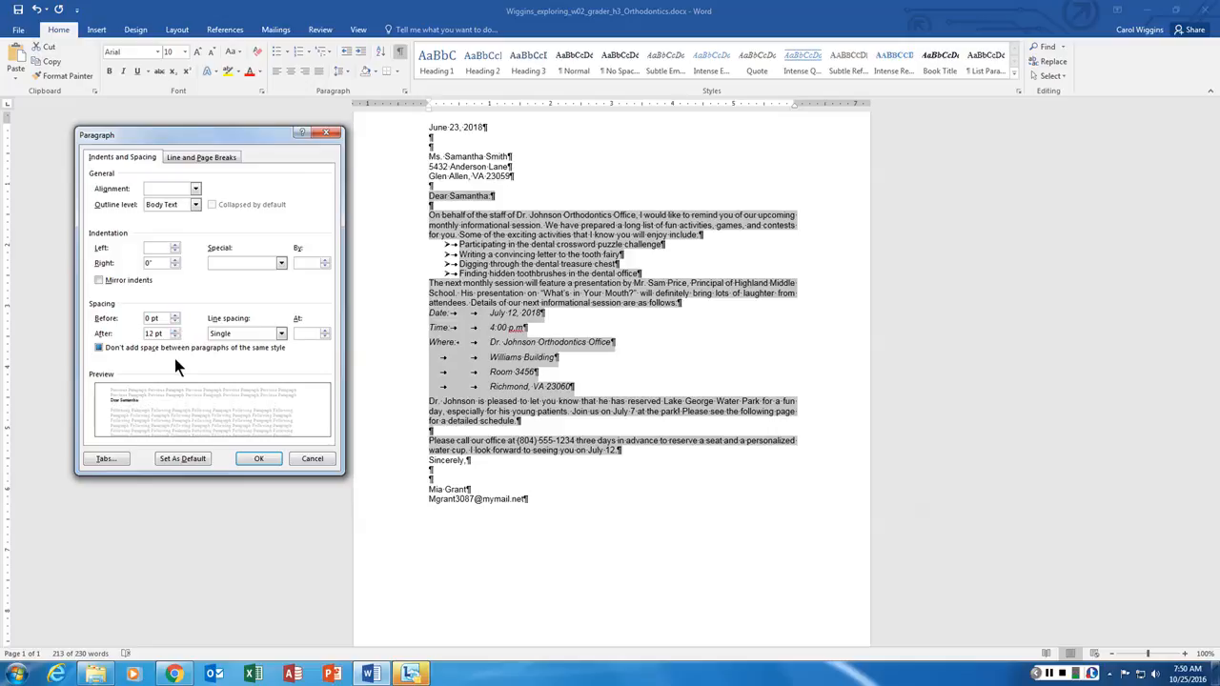
click(260, 458)
click(441, 215)
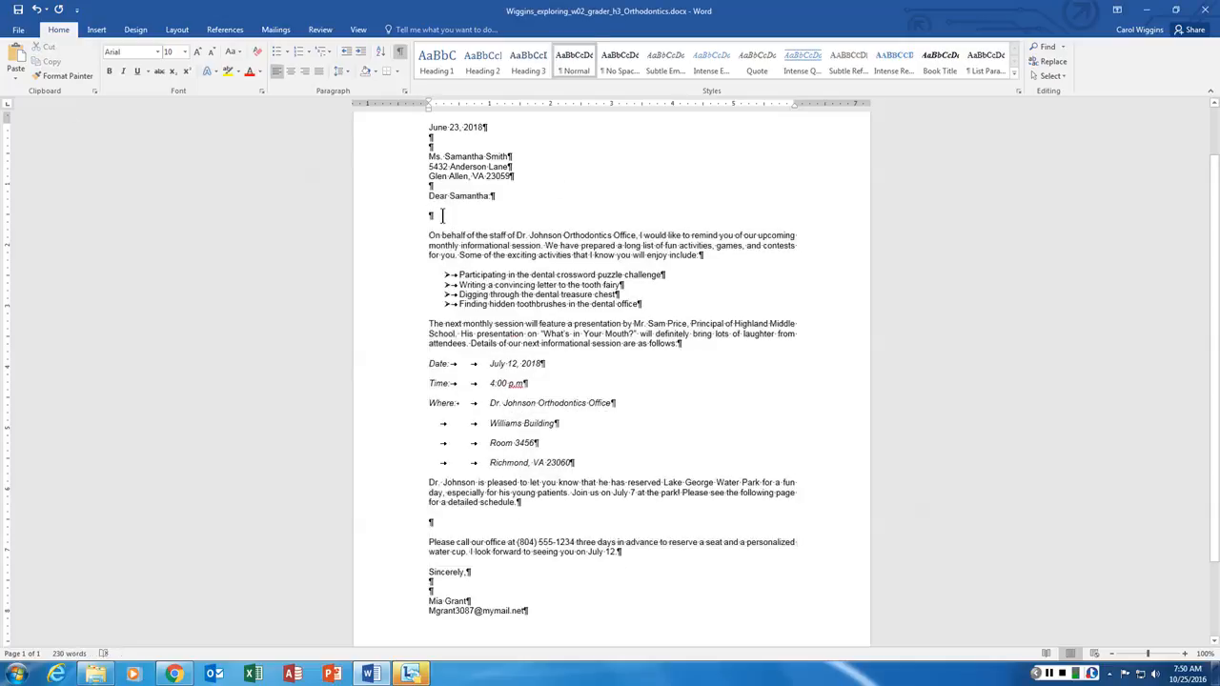
click(499, 196)
key(Delete)
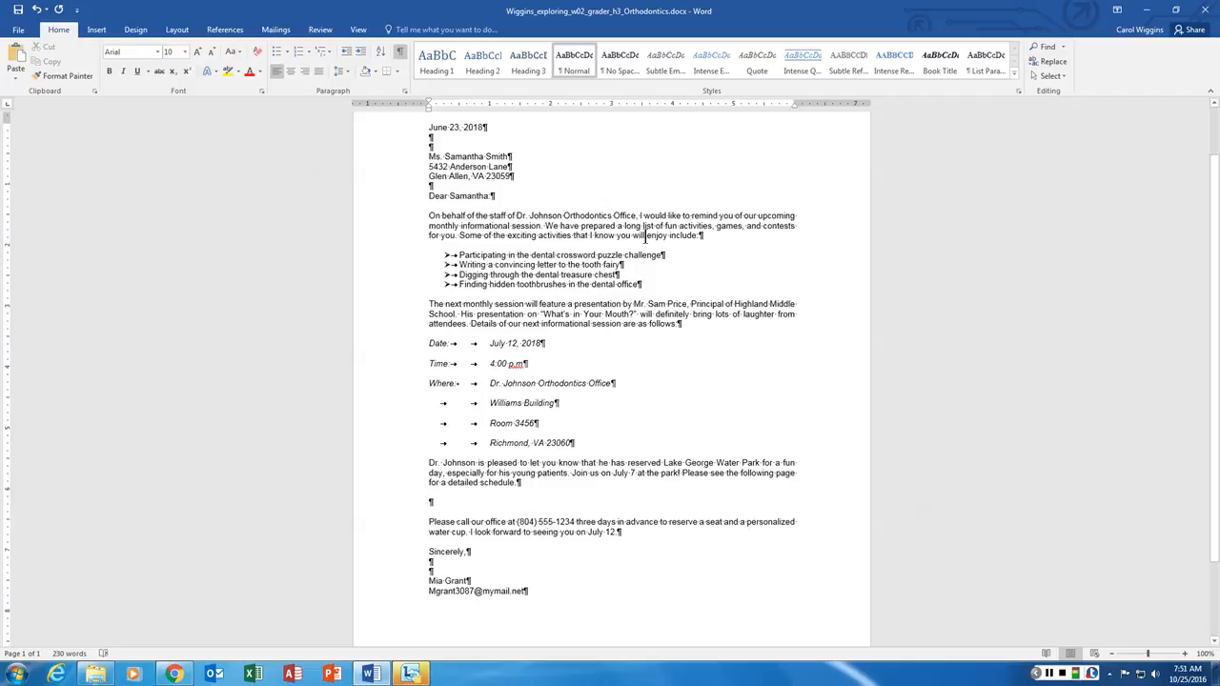
- Apply All caps from the Font dialog to 'Dr. Johnson Orthodontics Office'
drag(515, 215, 634, 219)
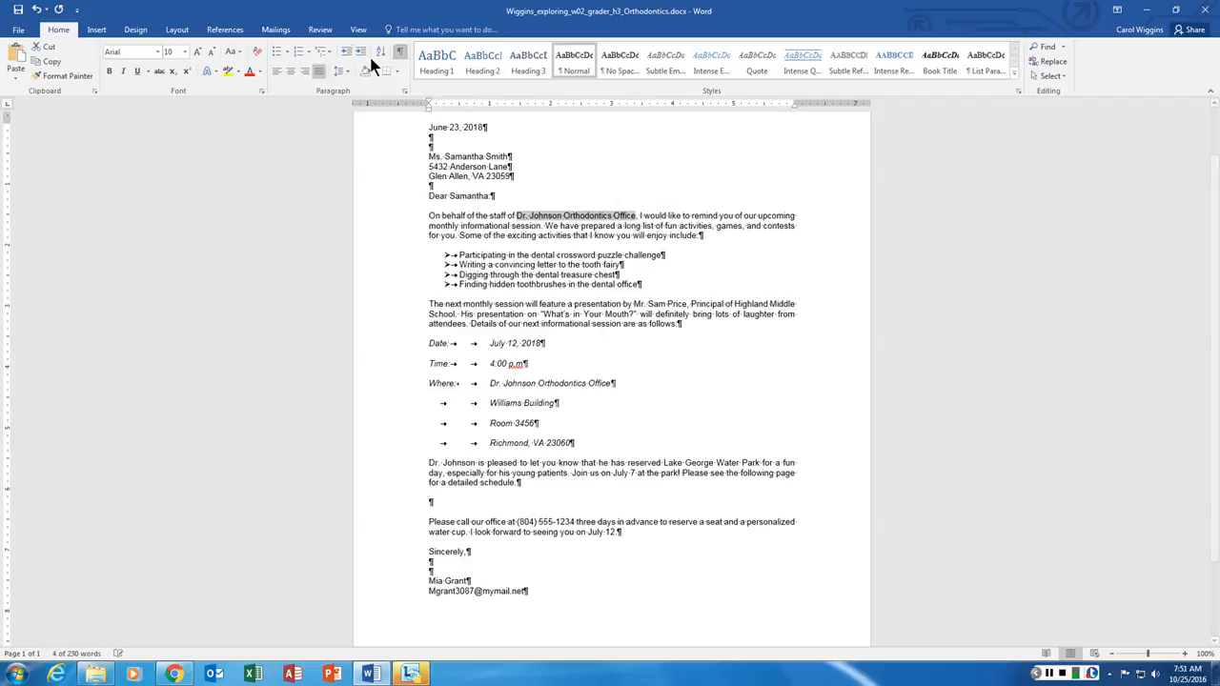
click(235, 52)
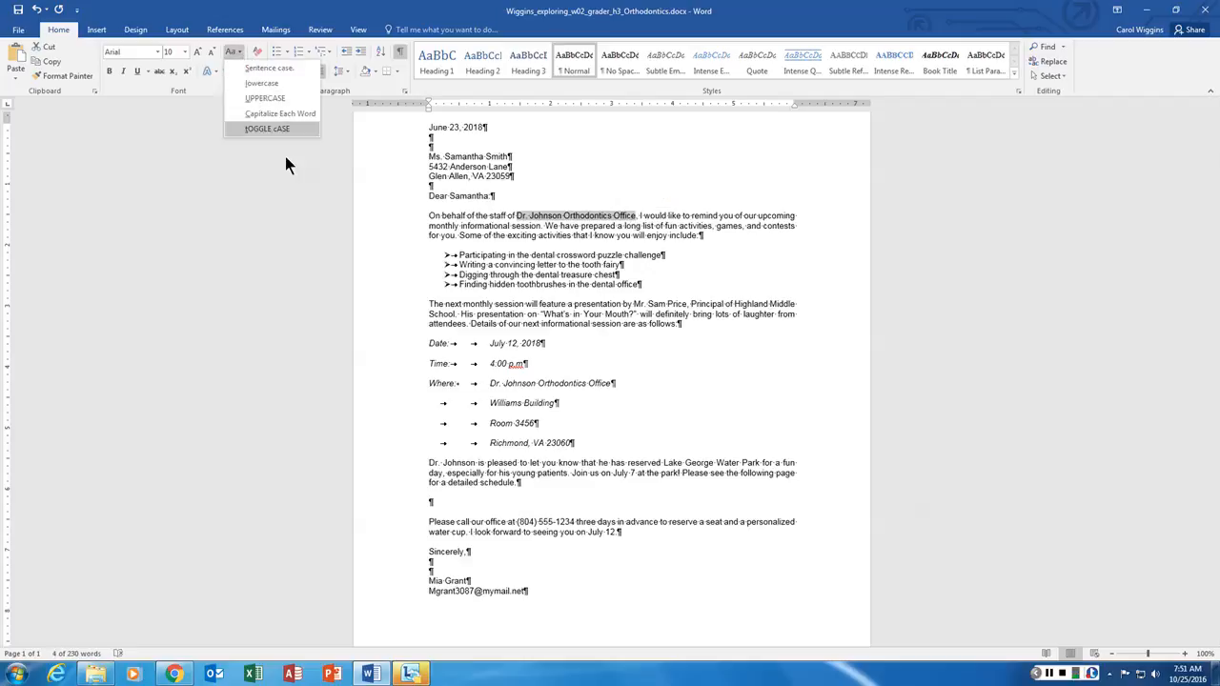
click(591, 190)
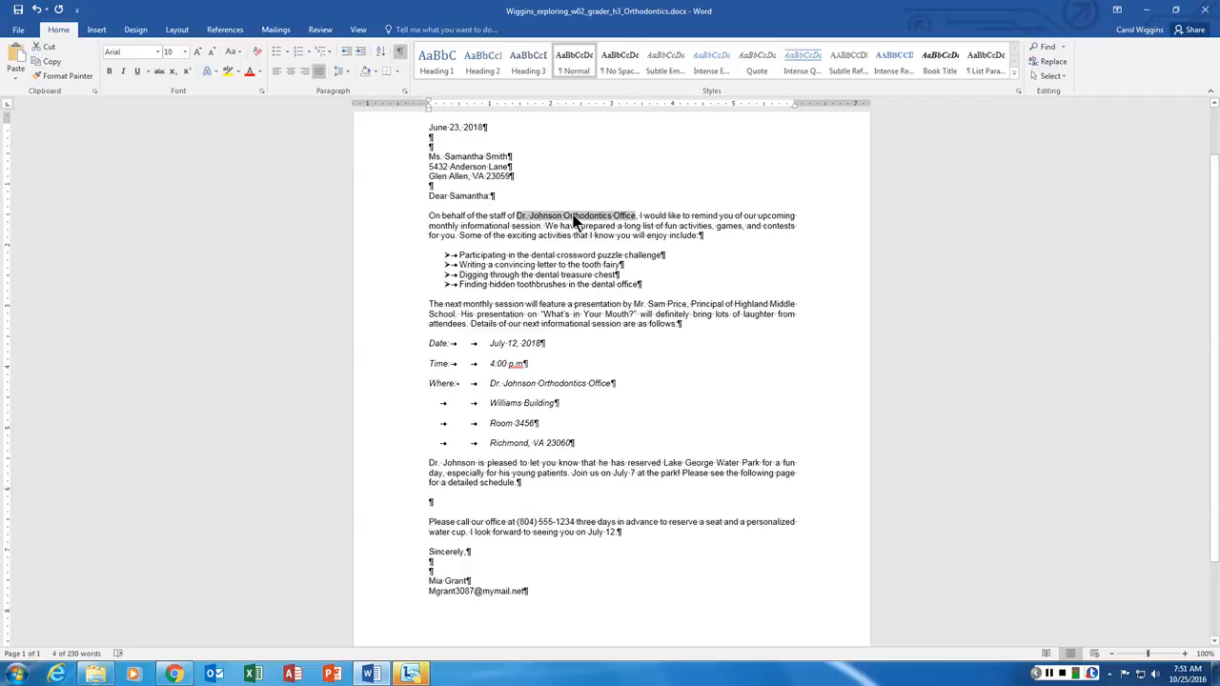
click(262, 92)
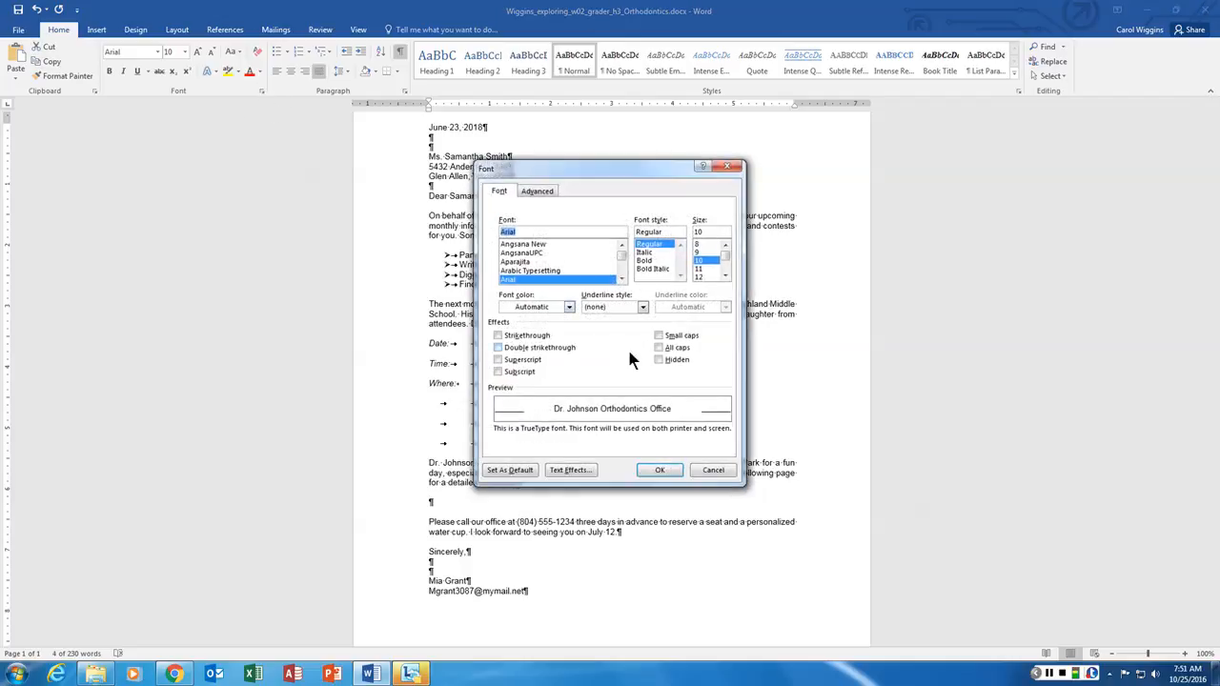
click(659, 347)
click(655, 470)
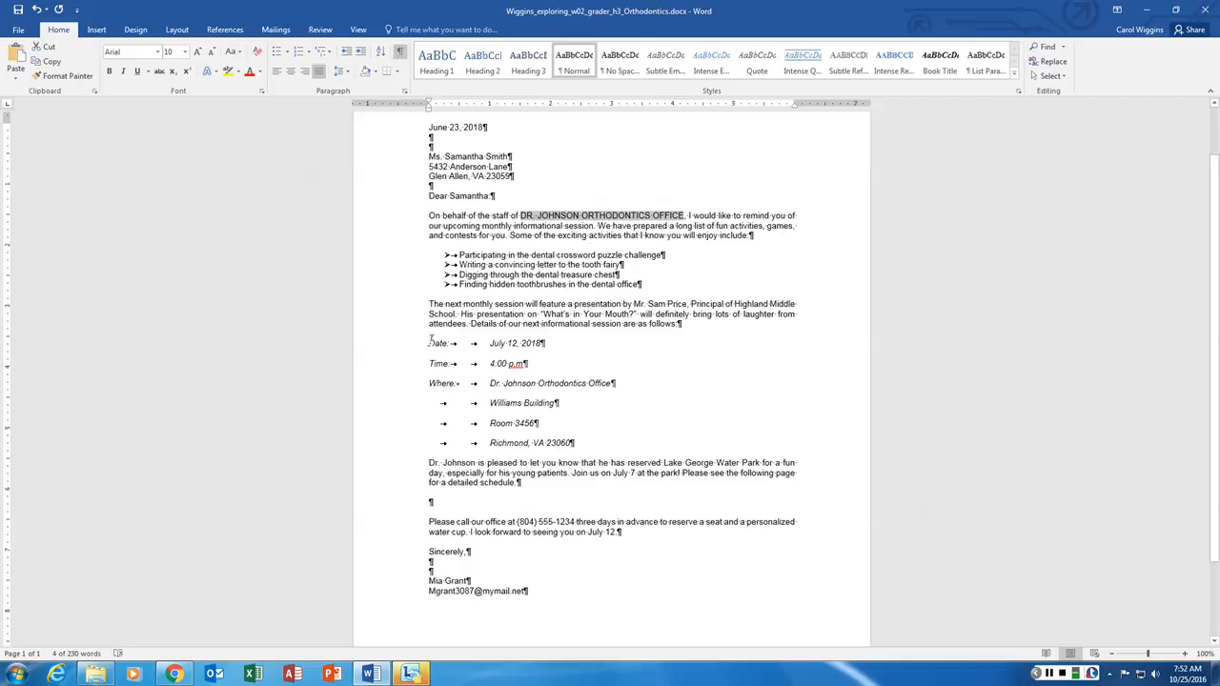
- Give the Date/Time/Where block 1.25" left and right indents and 0 pt spacing after
drag(430, 341, 580, 441)
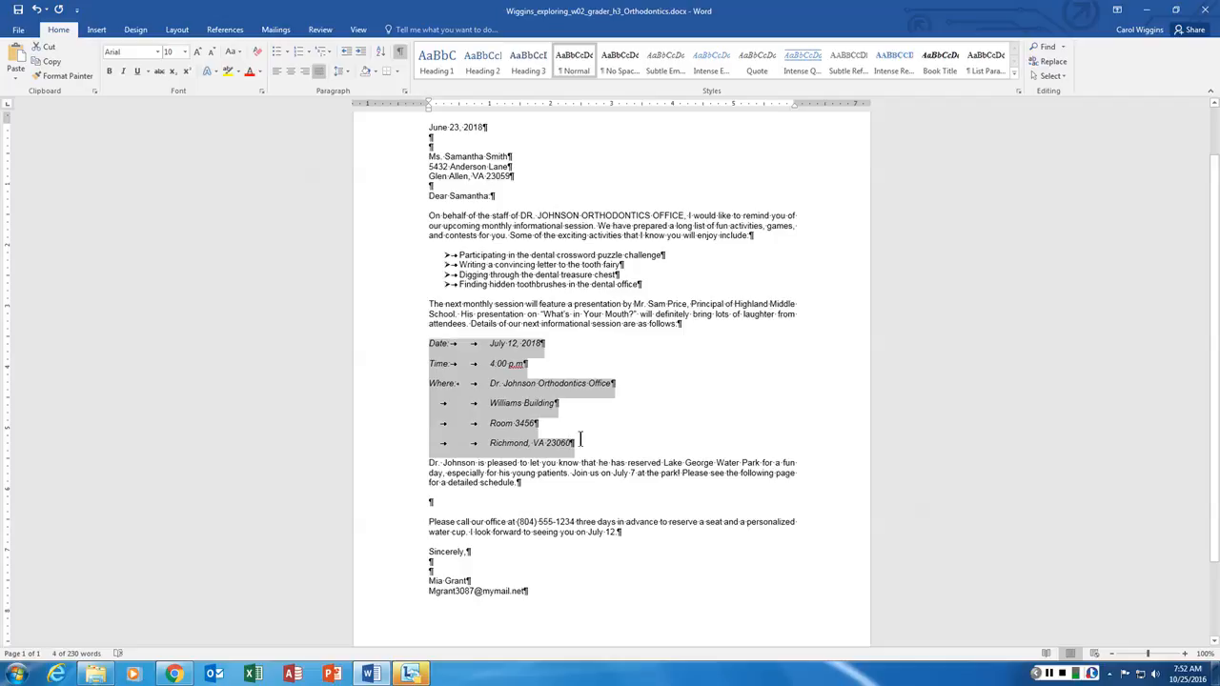
drag(581, 441, 578, 441)
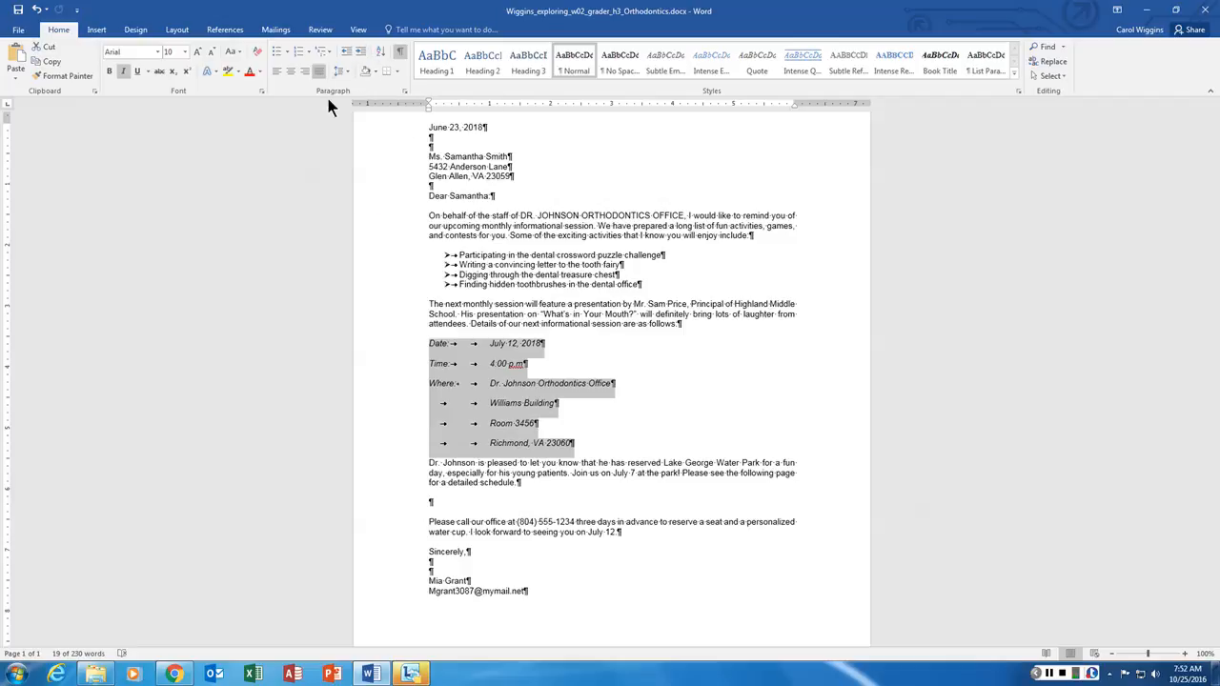
click(404, 90)
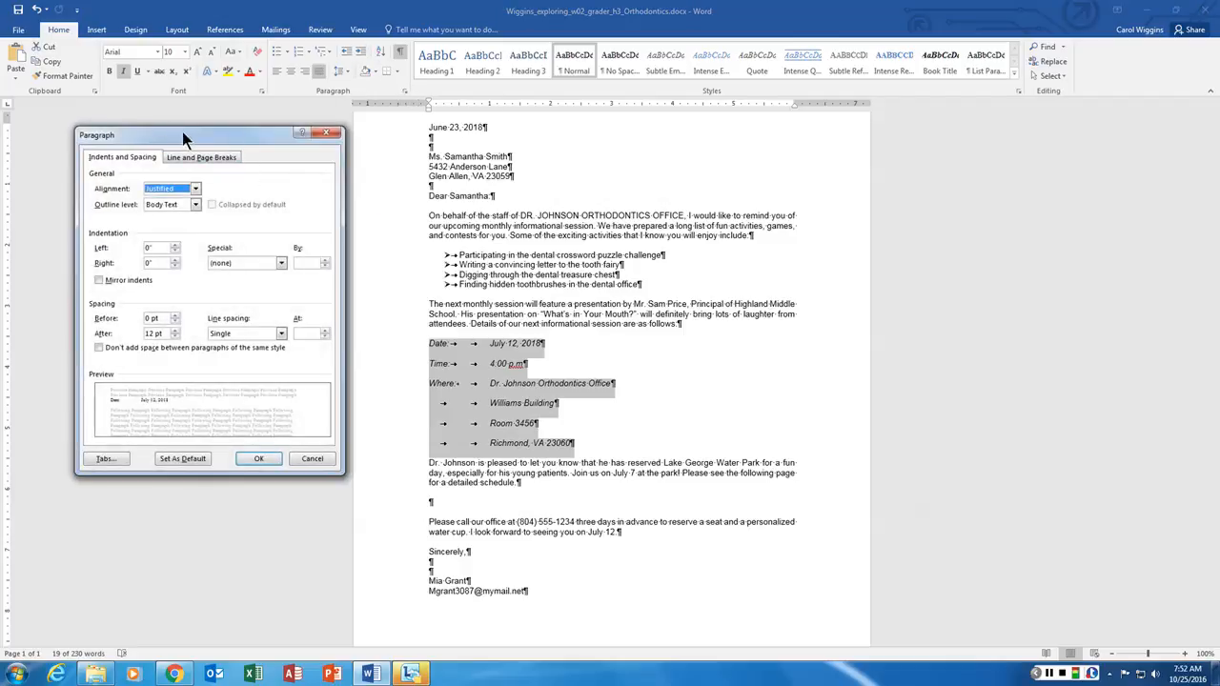
drag(192, 137, 191, 113)
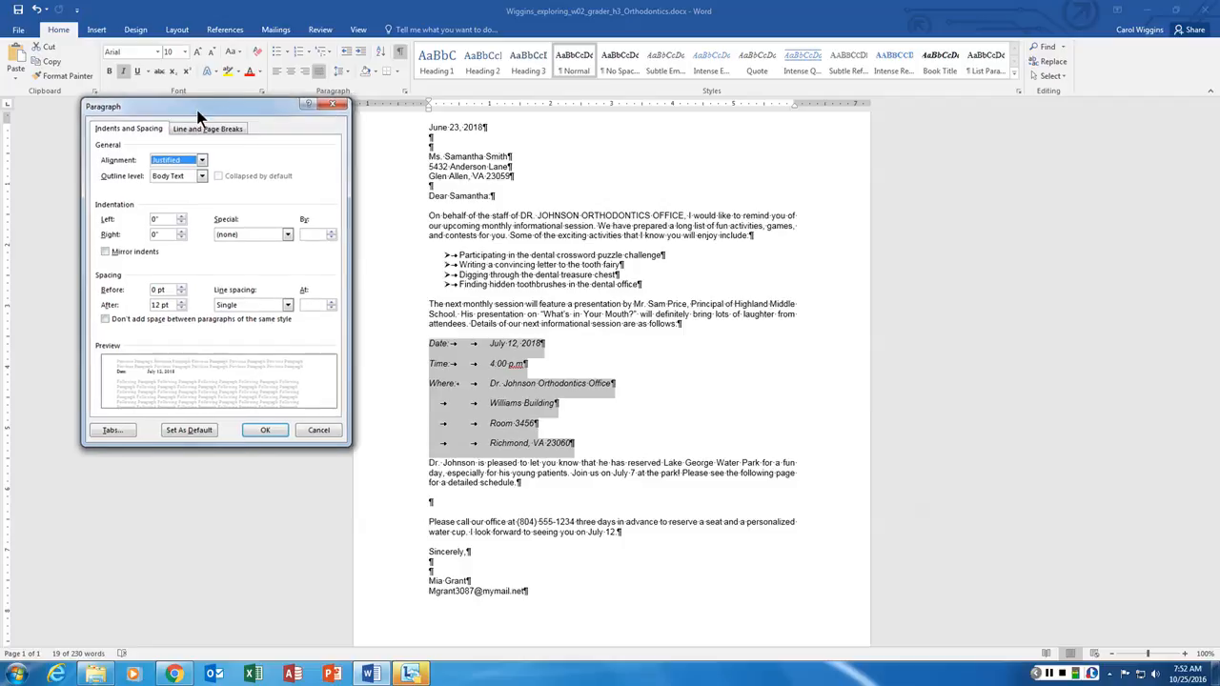
click(149, 222)
text(1.25)
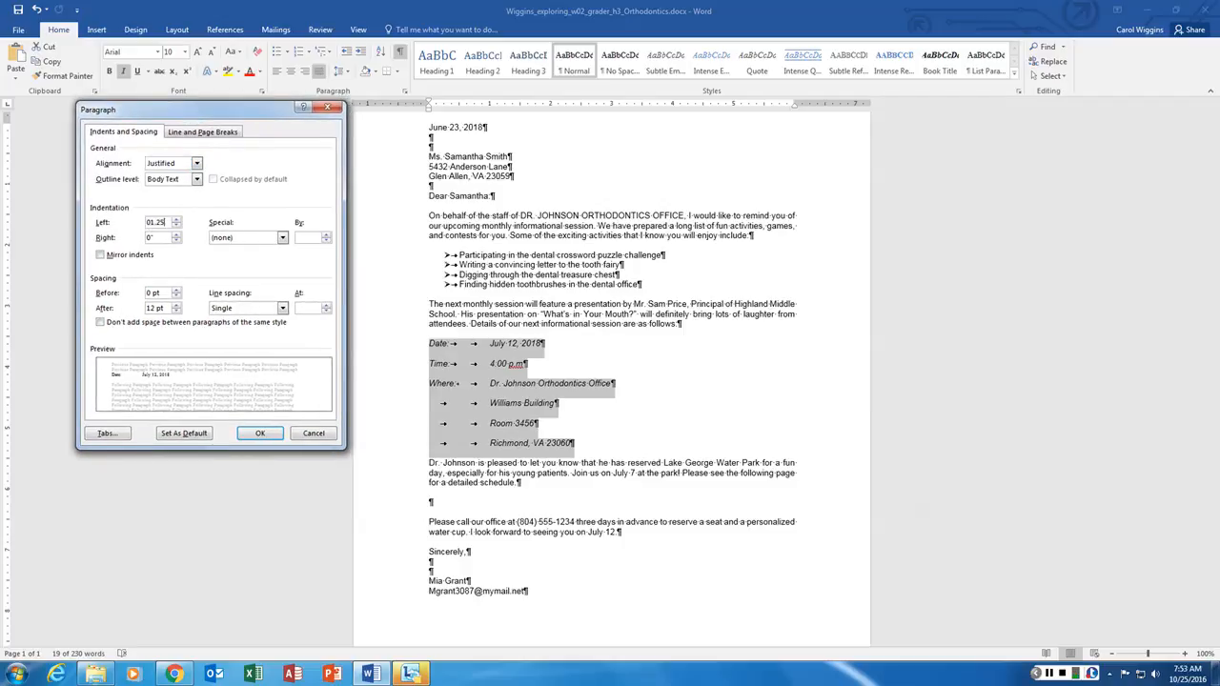
key(Left)
key(Left)
key(Left)
key(Left)
key(BackSpace)
key(Tab)
text(1.25)
click(176, 312)
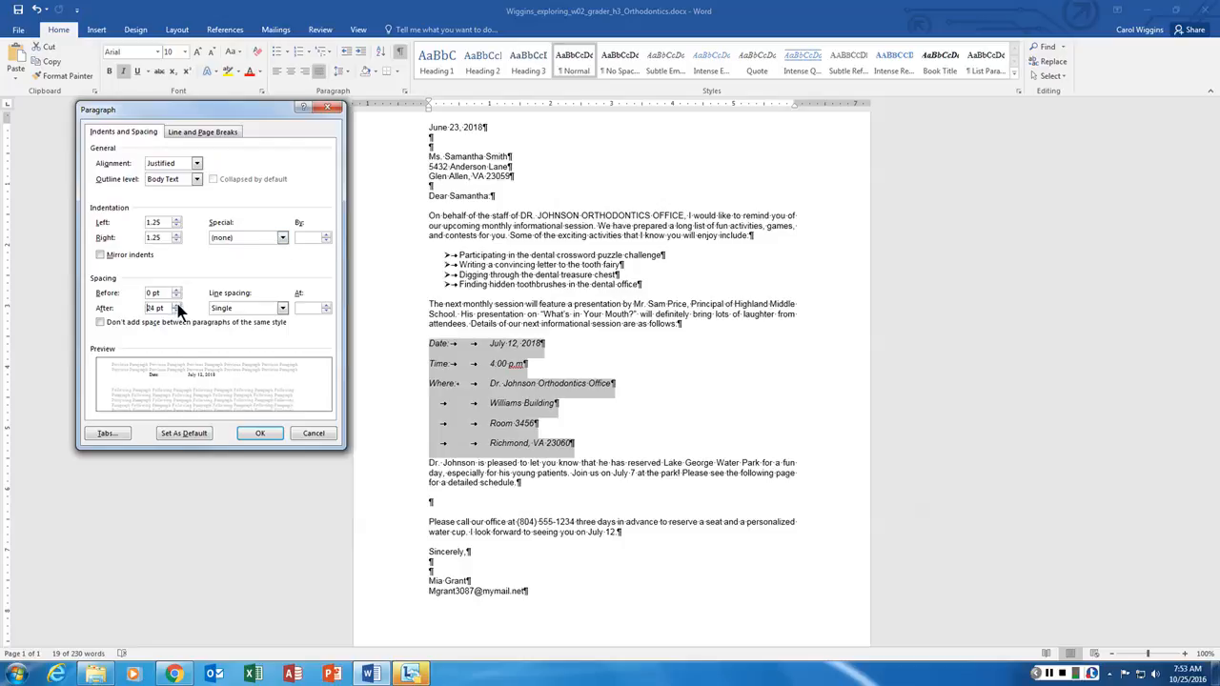
click(177, 312)
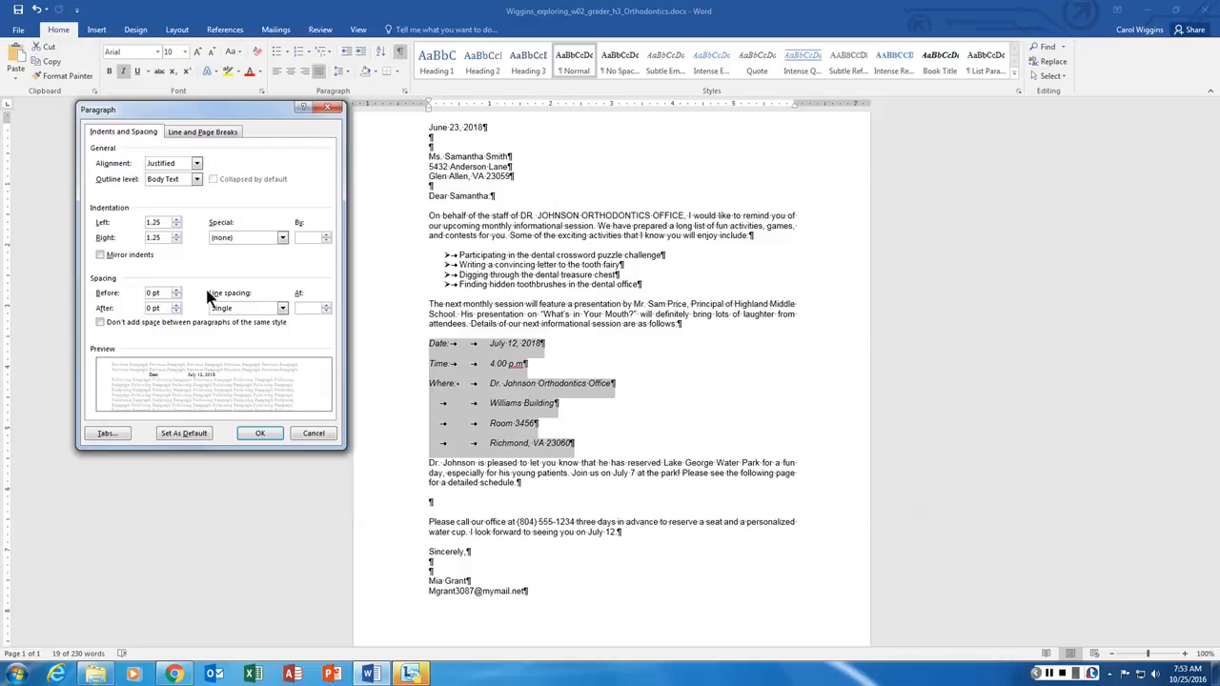
click(257, 435)
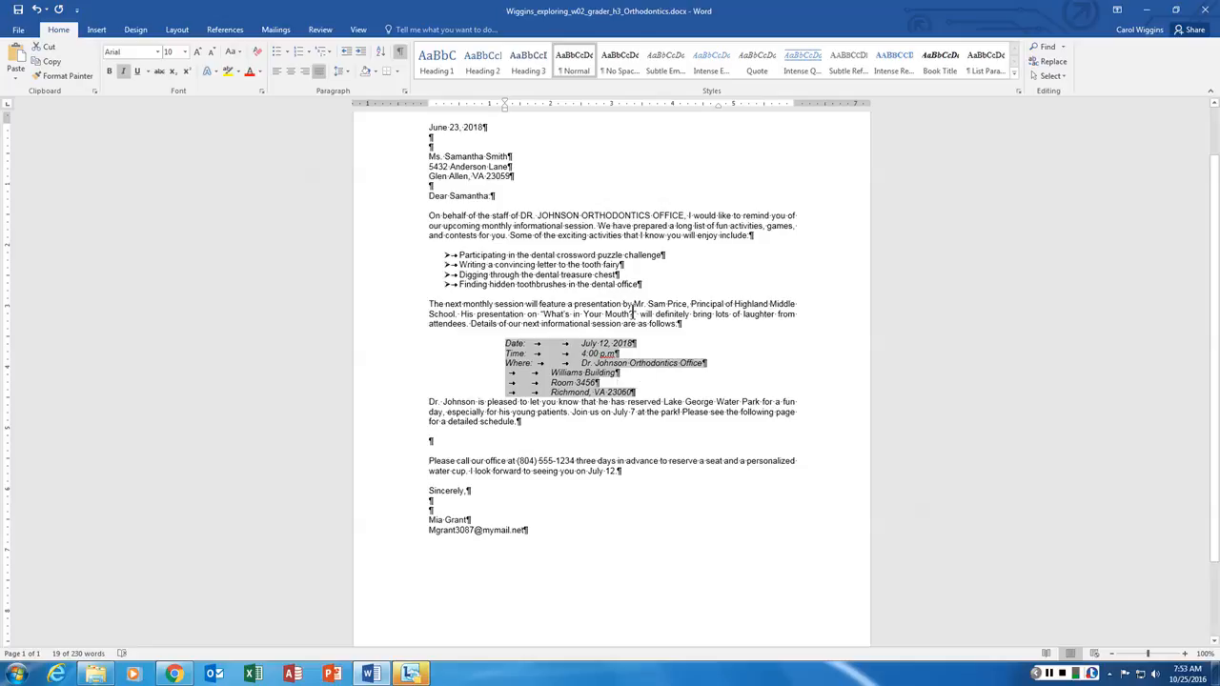
- Apply a ¼ pt Box border to the session-details block in Borders and Shading
click(396, 72)
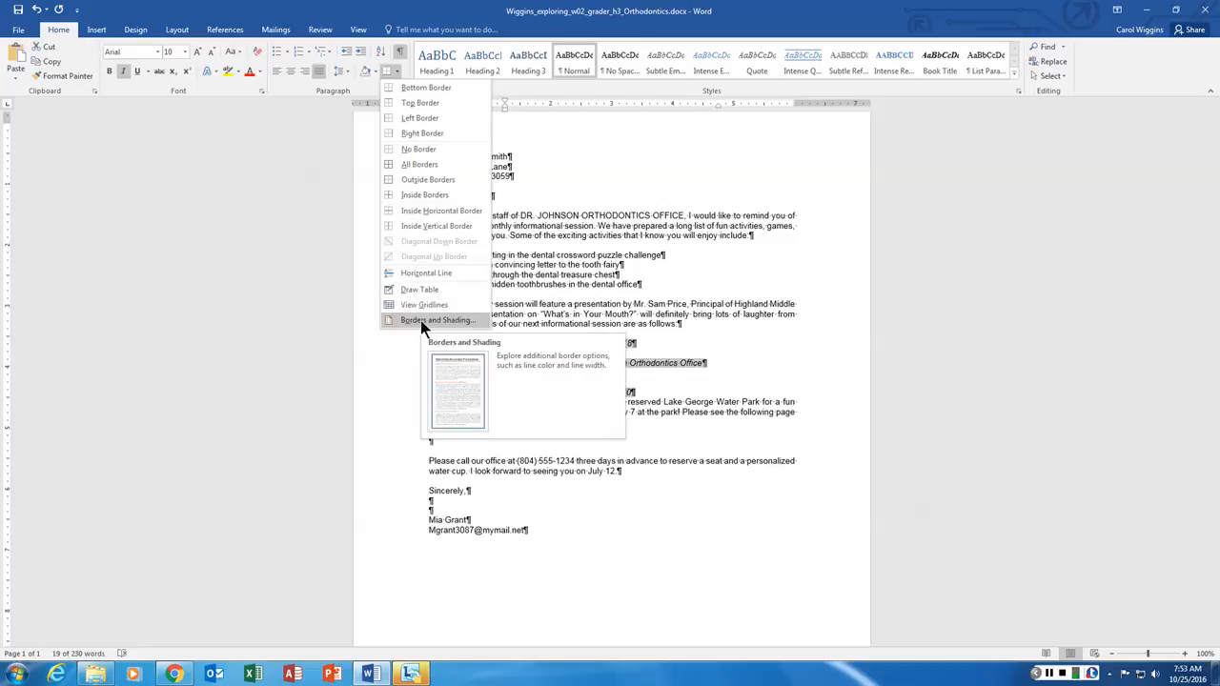
click(420, 321)
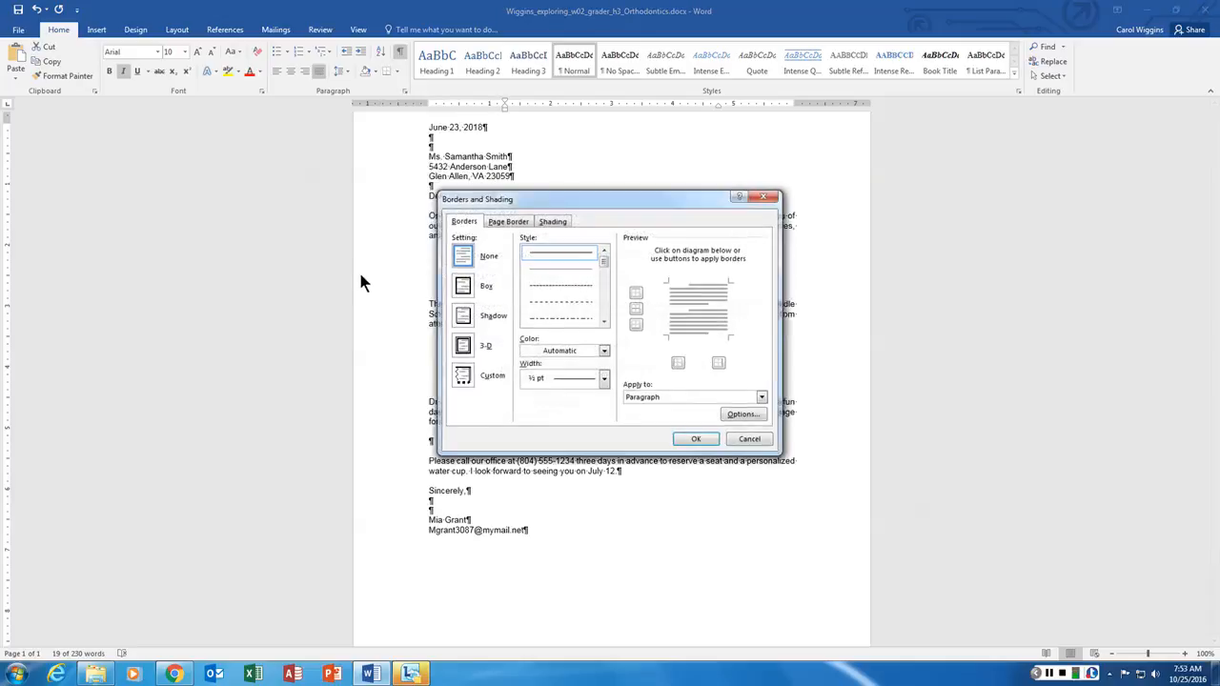
mouse_move(643, 195)
mouse_down()
mouse_move(269, 132)
mouse_move(282, 114)
mouse_up()
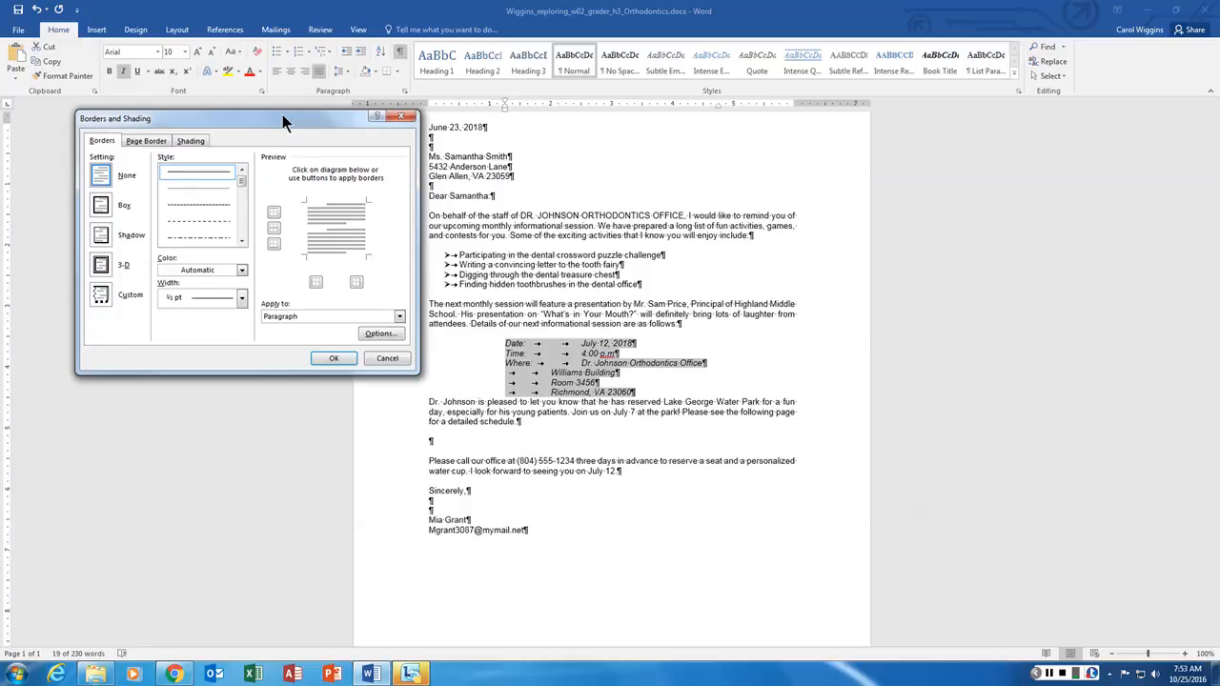
click(101, 208)
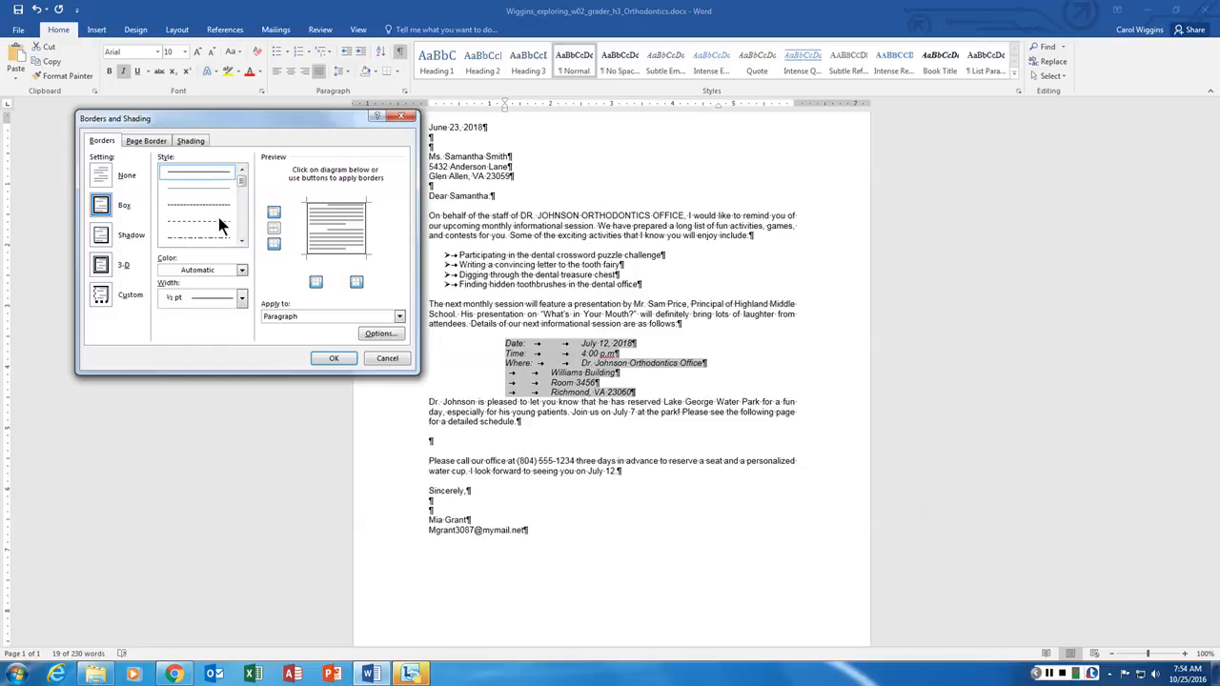
click(242, 241)
click(243, 240)
click(209, 238)
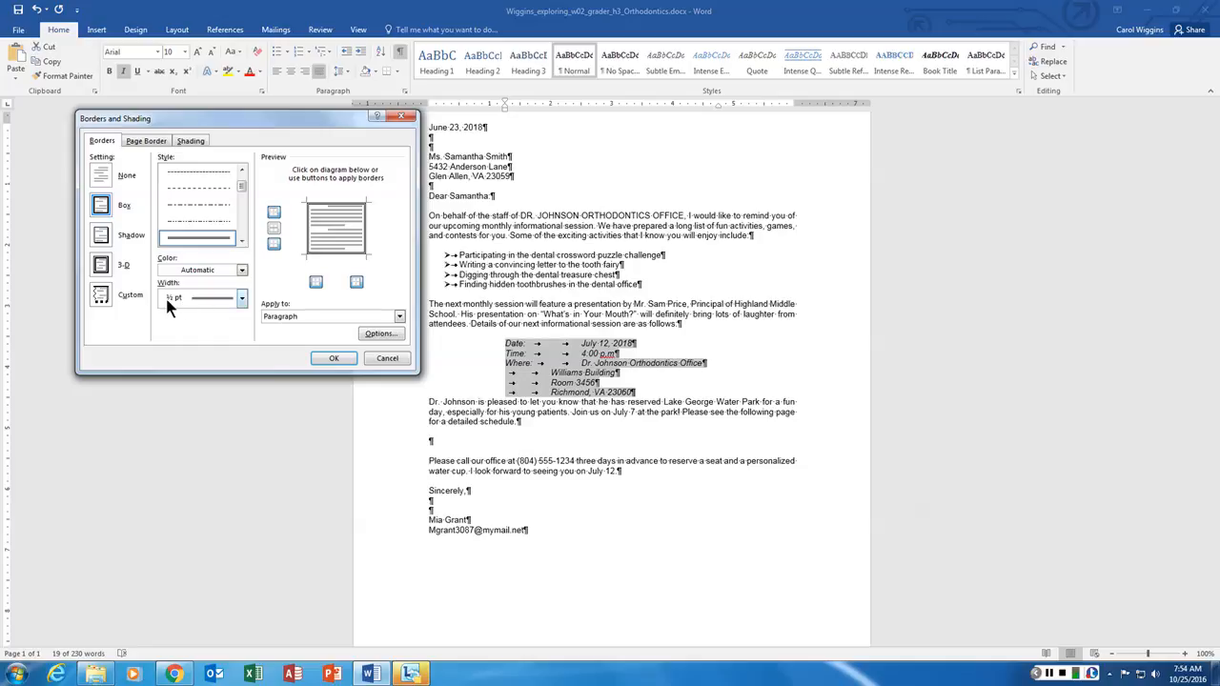
click(242, 302)
click(225, 323)
click(333, 358)
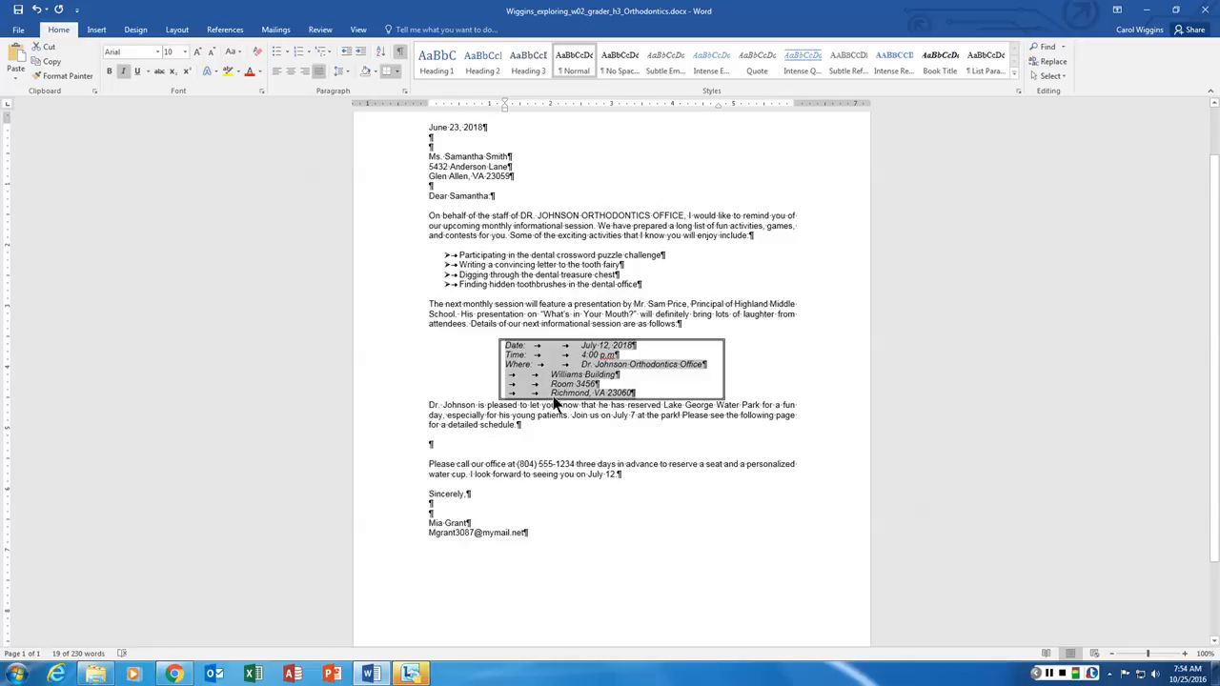
- Remove one extra tab before the Date, Time and Where values, and delete the blank line above 'Please call'
click(591, 349)
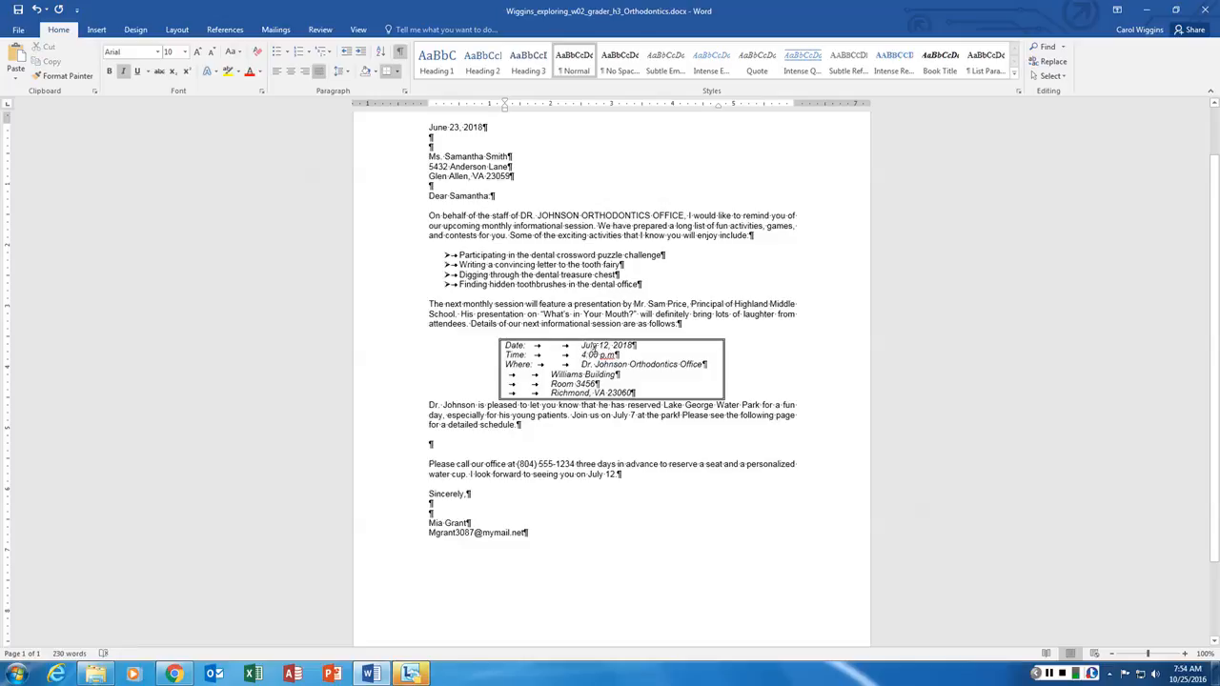
key(BackSpace)
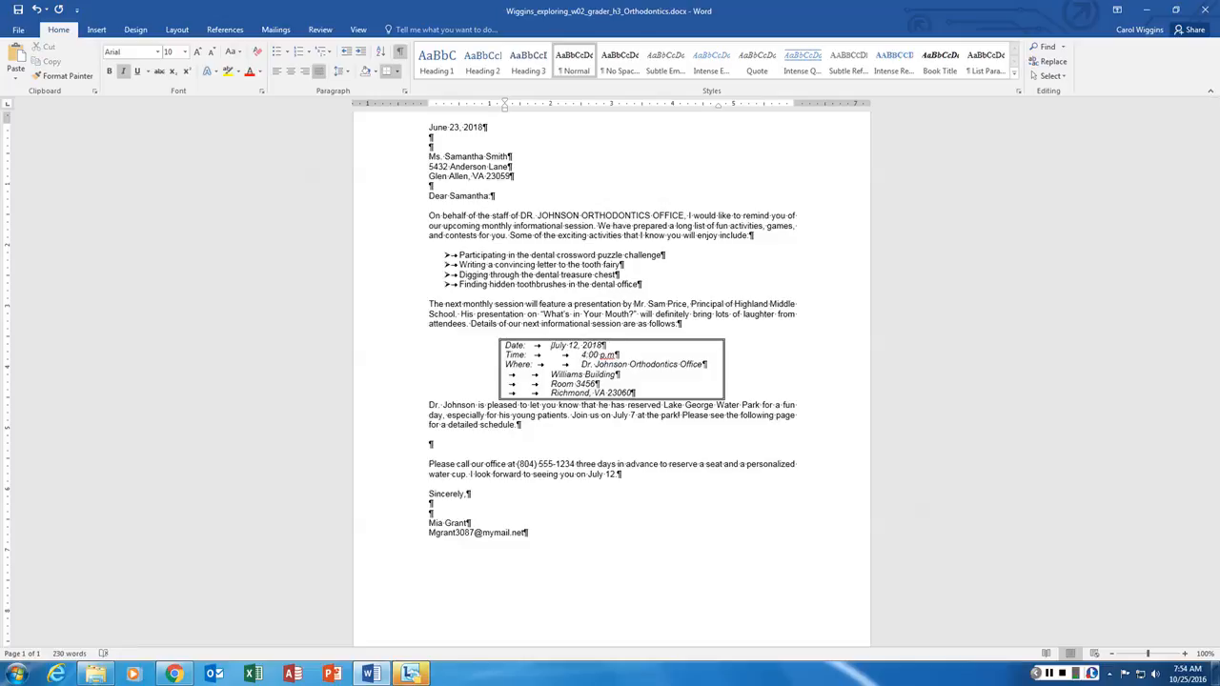
click(551, 355)
key(BackSpace)
key(Down)
key(BackSpace)
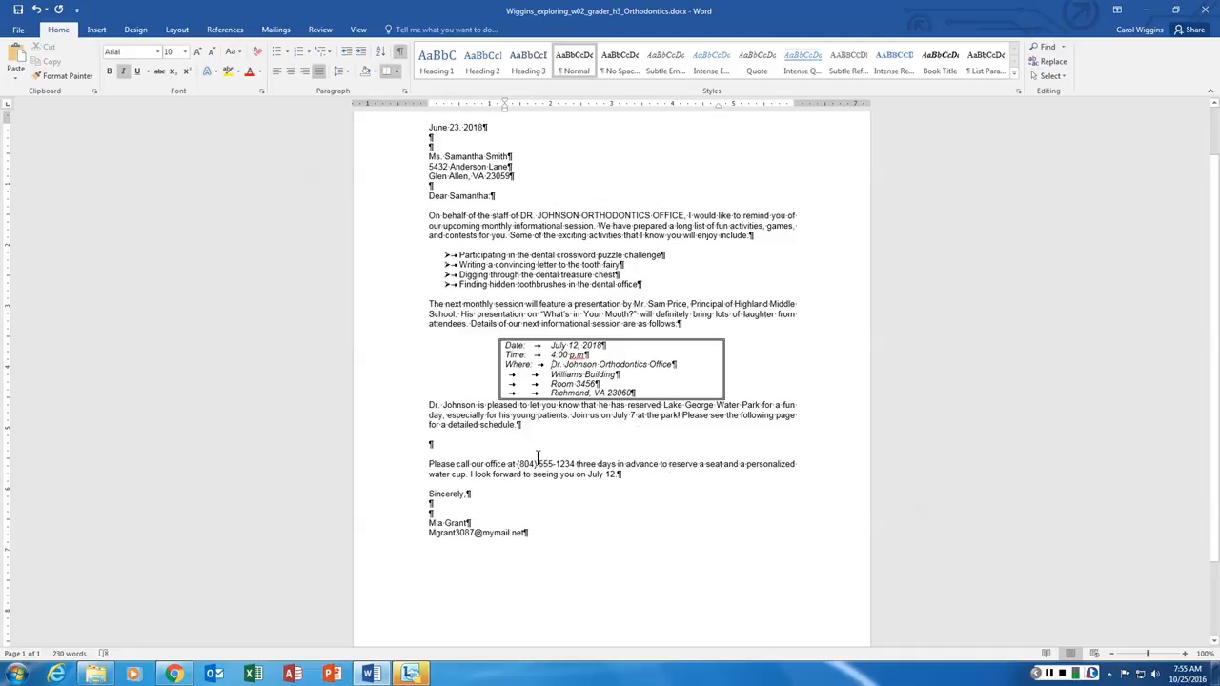
click(431, 442)
key(Delete)
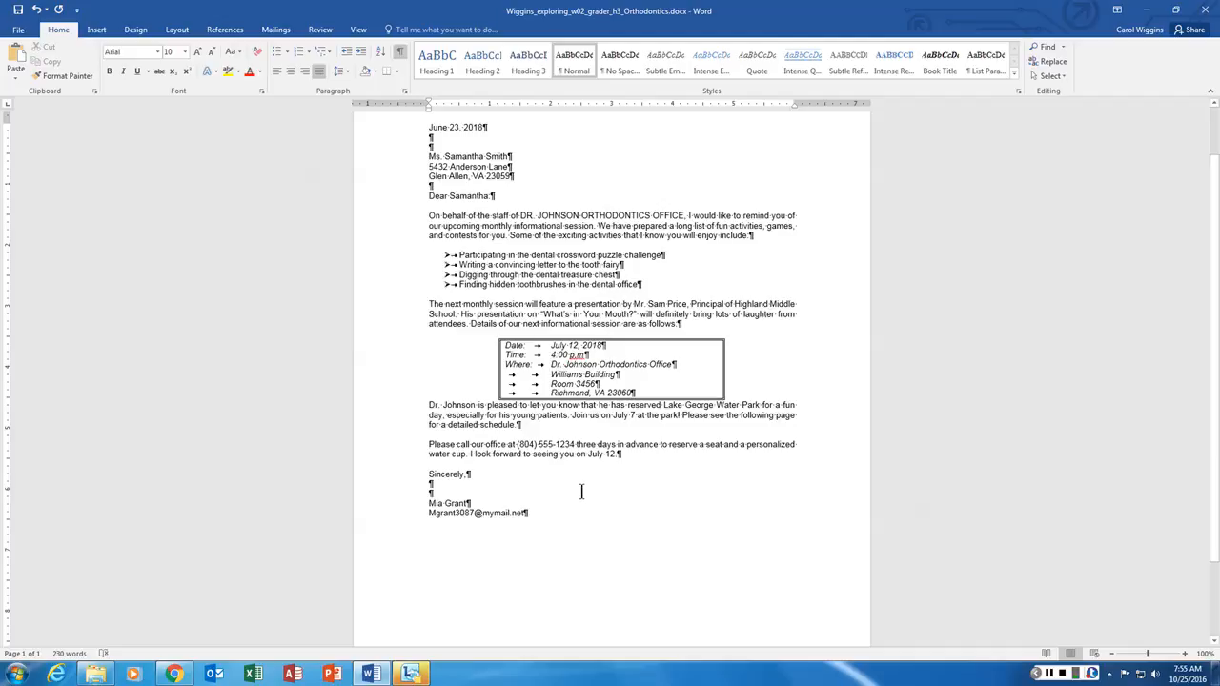
- Give the last line of the recipient's address 12 pt of spacing after in the Paragraph dialog
click(449, 177)
click(404, 92)
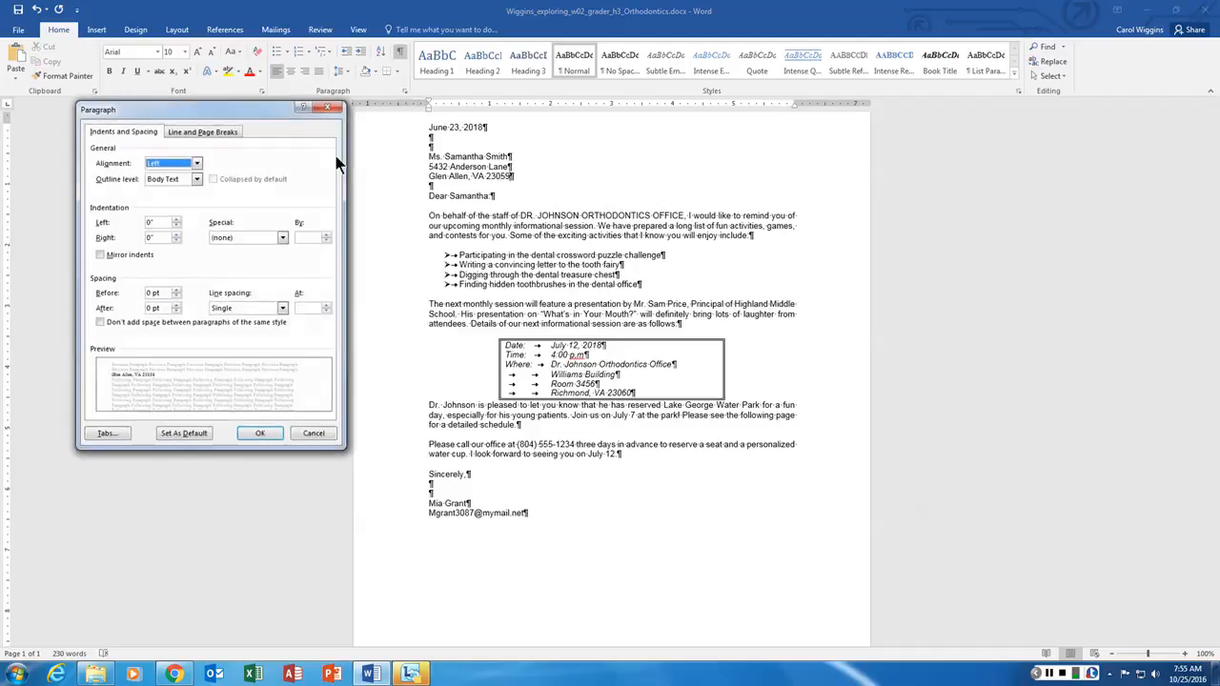
click(175, 305)
click(175, 305)
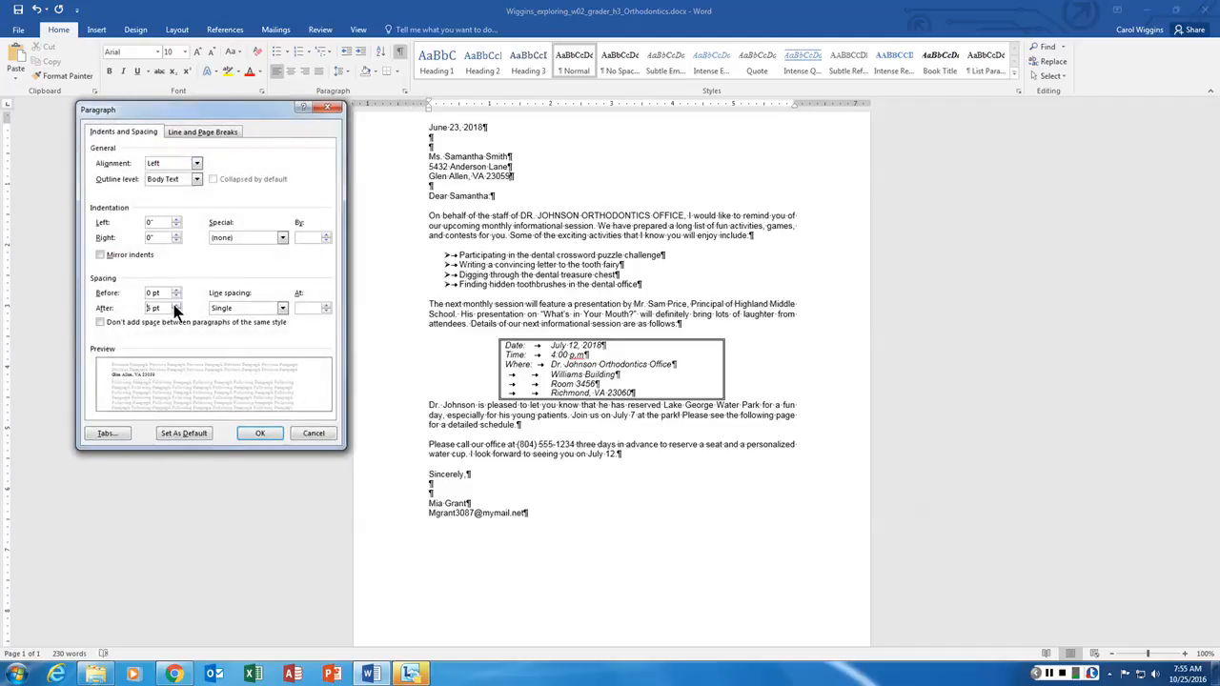
click(261, 435)
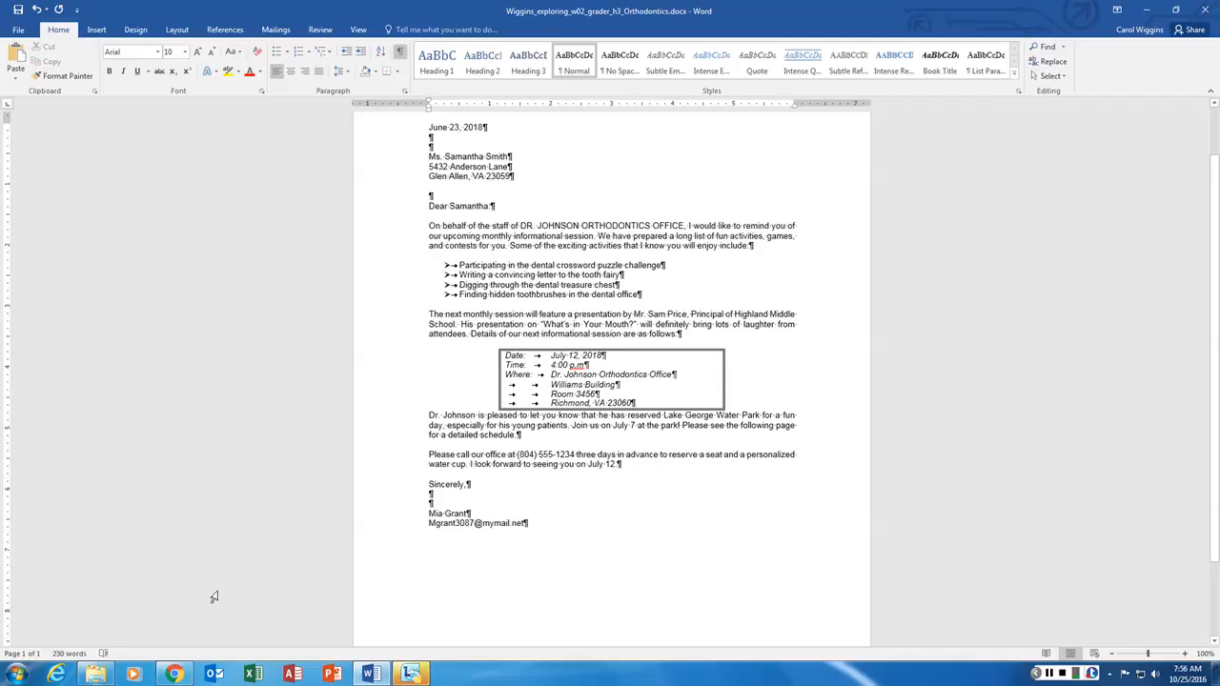
- Adjust the Sincerely line's paragraph spacing in the Paragraph dialog
click(430, 485)
click(404, 91)
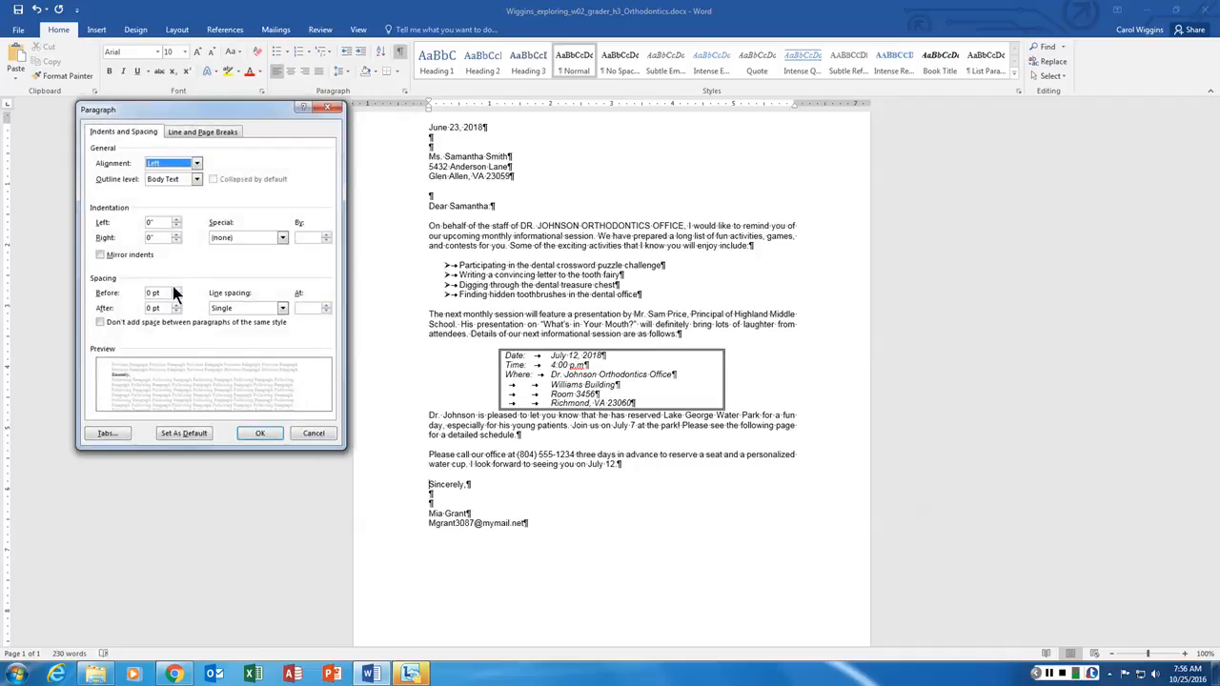
click(175, 291)
click(261, 433)
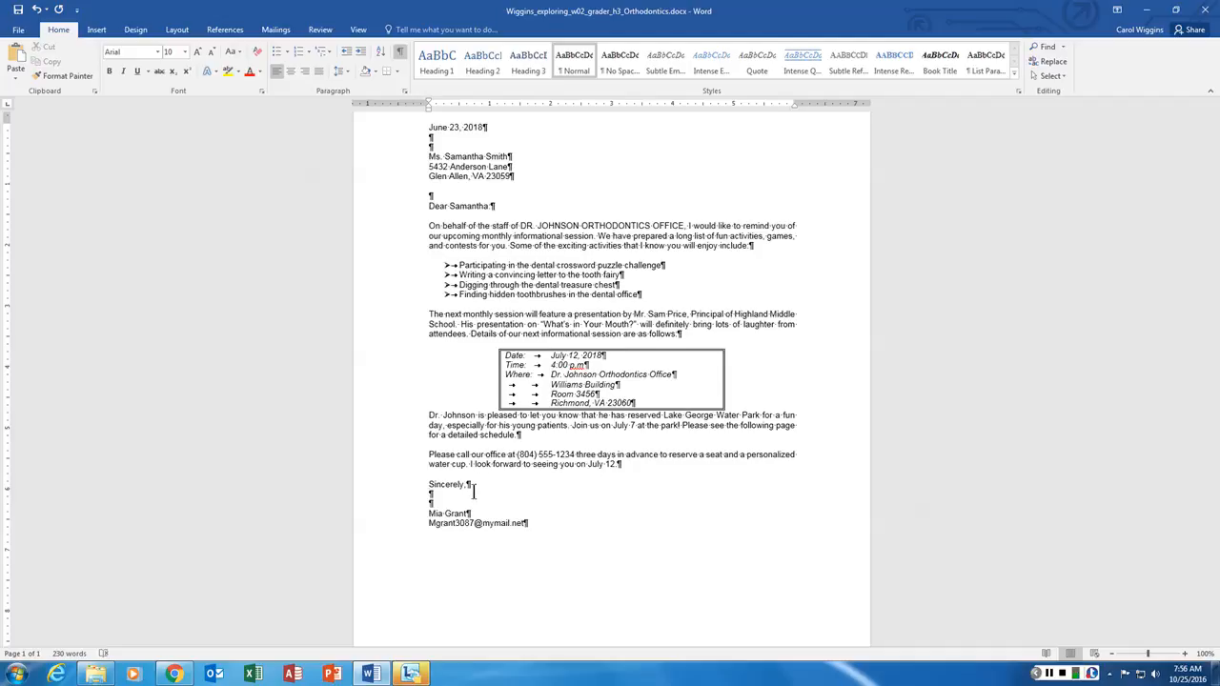
- Add 6 pt of space before the 'Dr. Johnson is pleased' paragraph
click(430, 415)
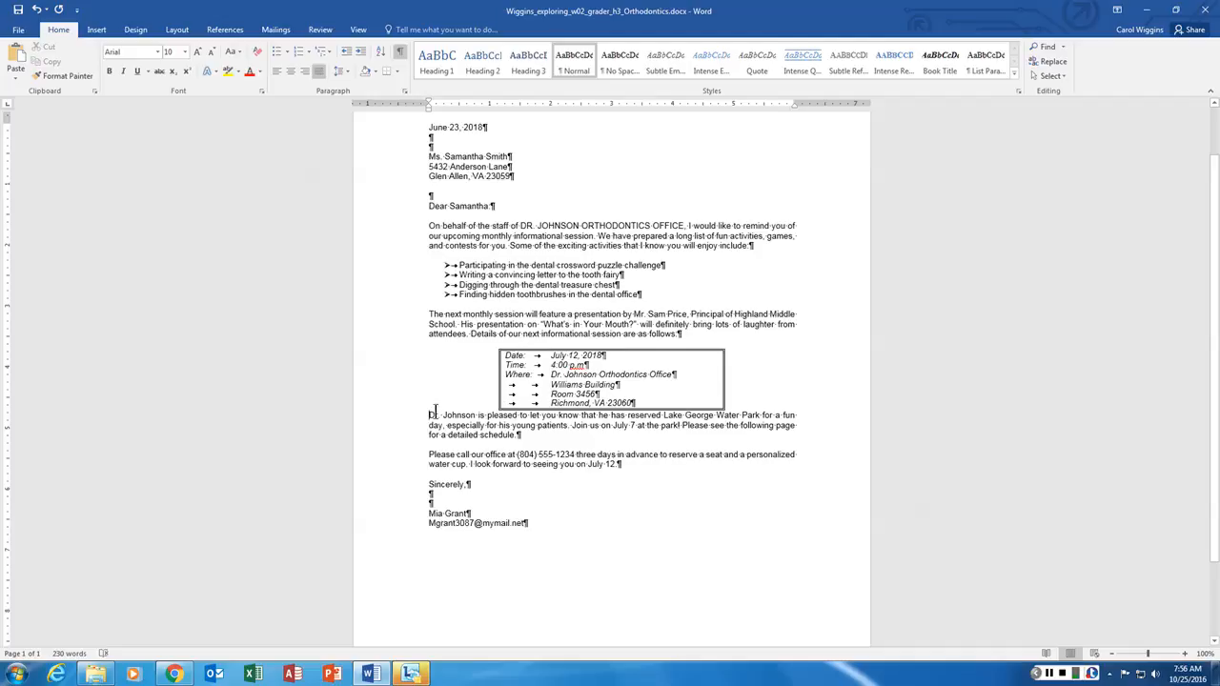
click(405, 91)
click(175, 290)
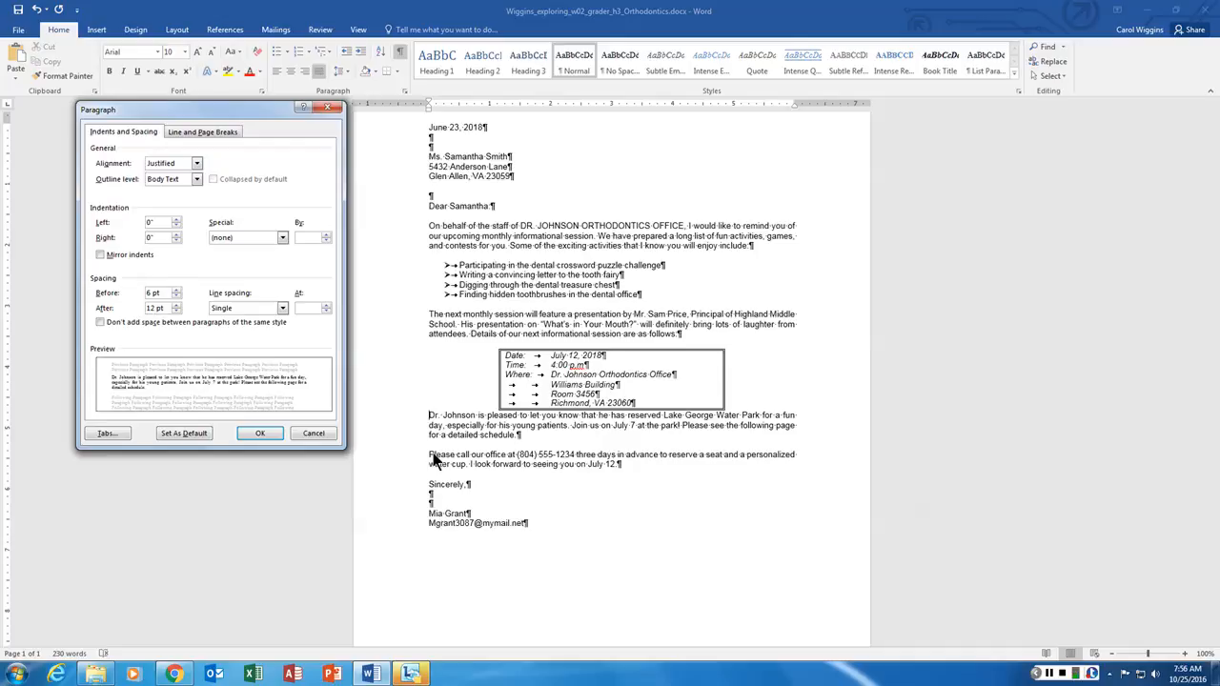
click(260, 433)
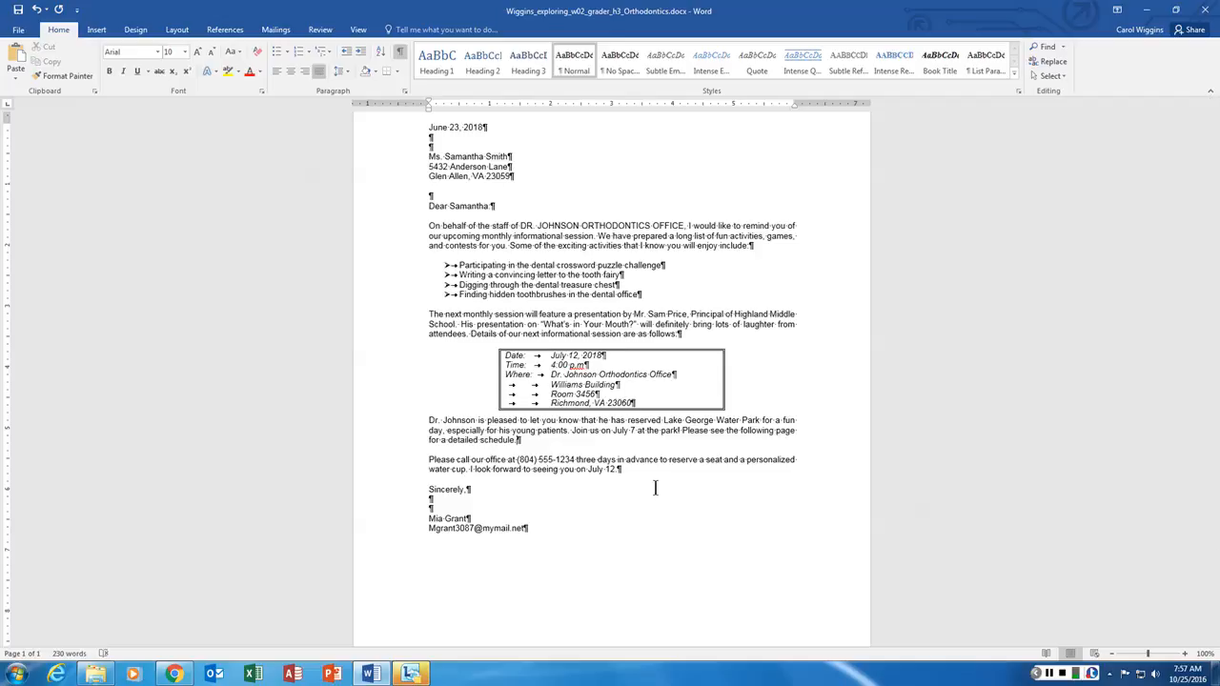
- Select the whole letter and set it in Bookman Old Style
key(ctrl+a)
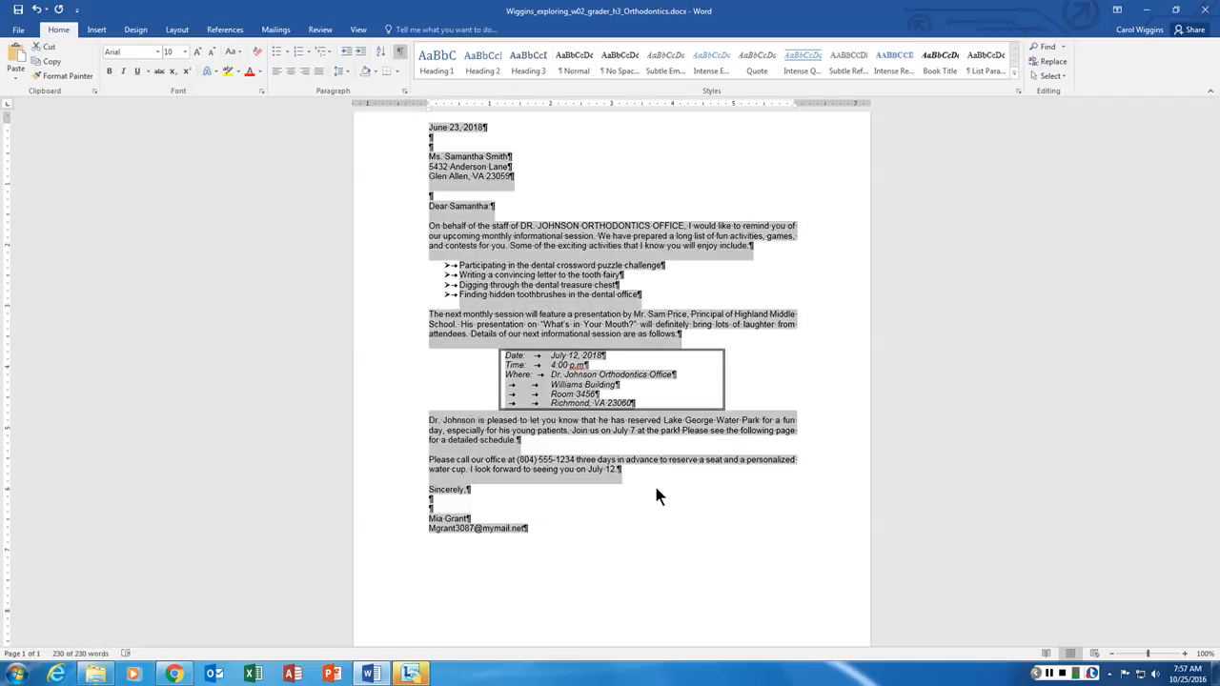
click(656, 488)
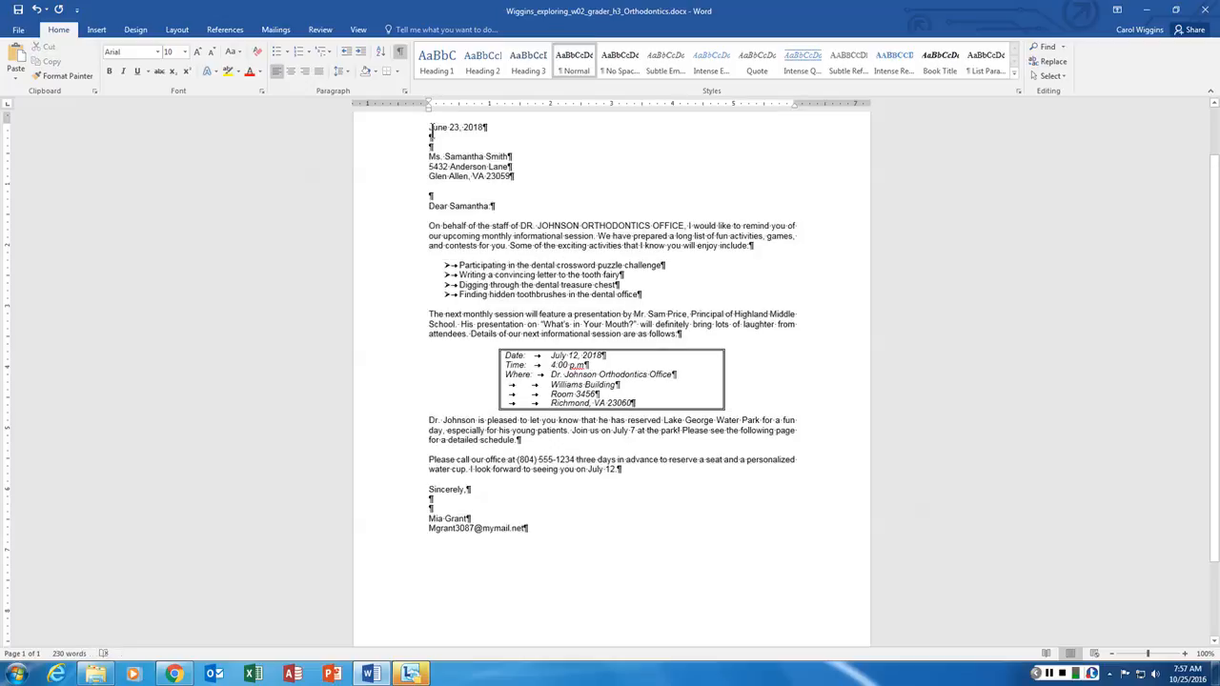
drag(430, 128, 681, 543)
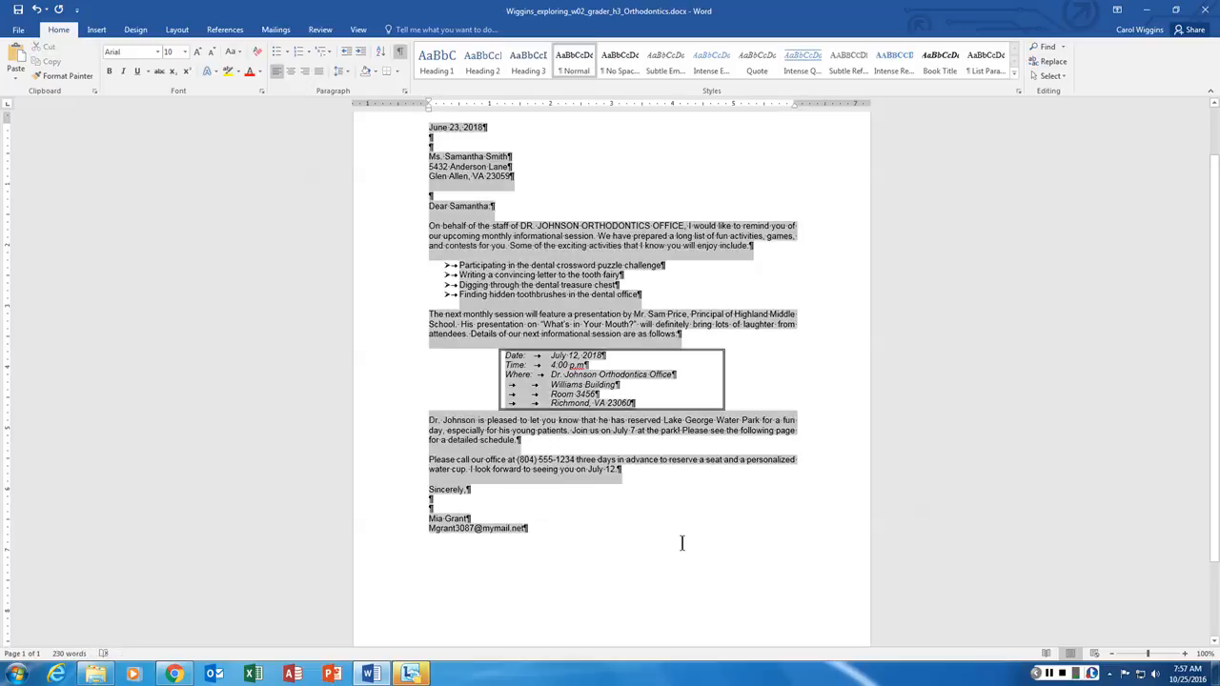
click(619, 527)
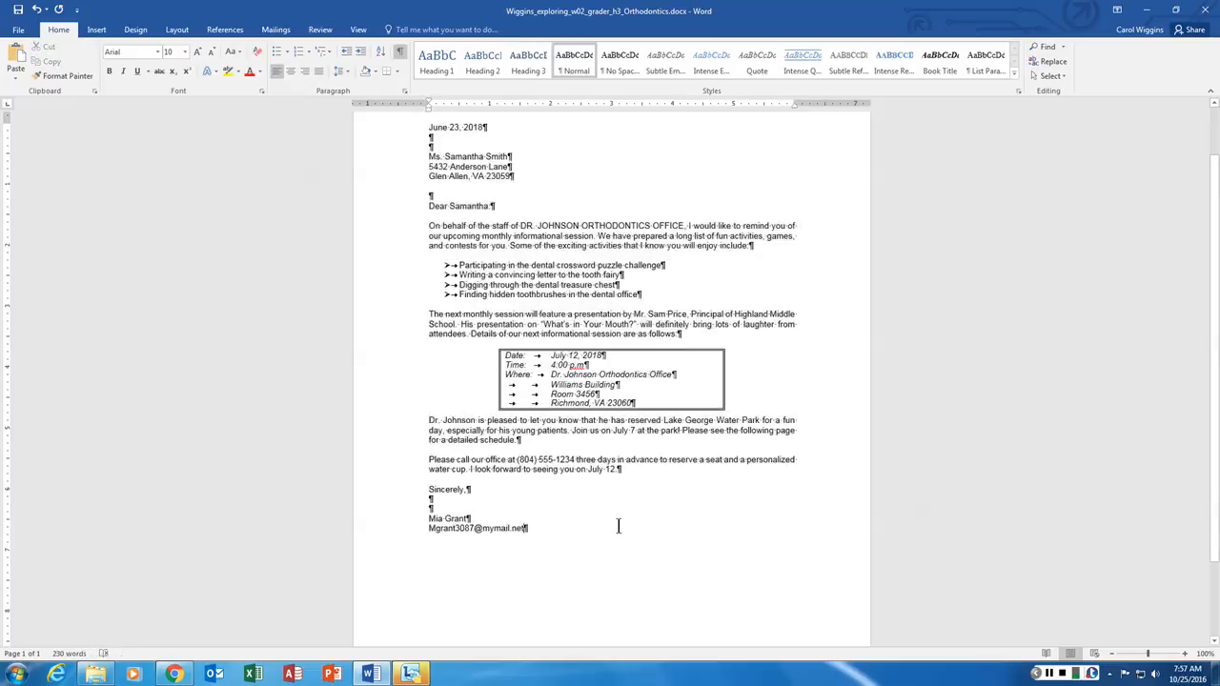
key(ctrl+a)
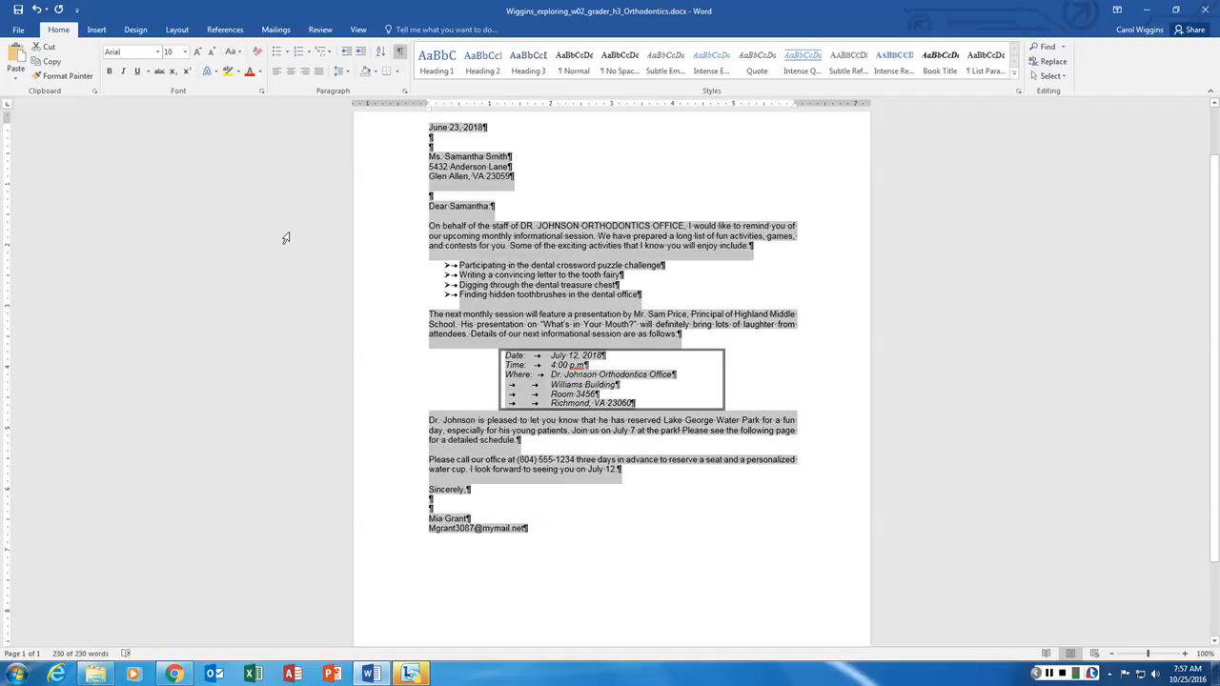
click(159, 52)
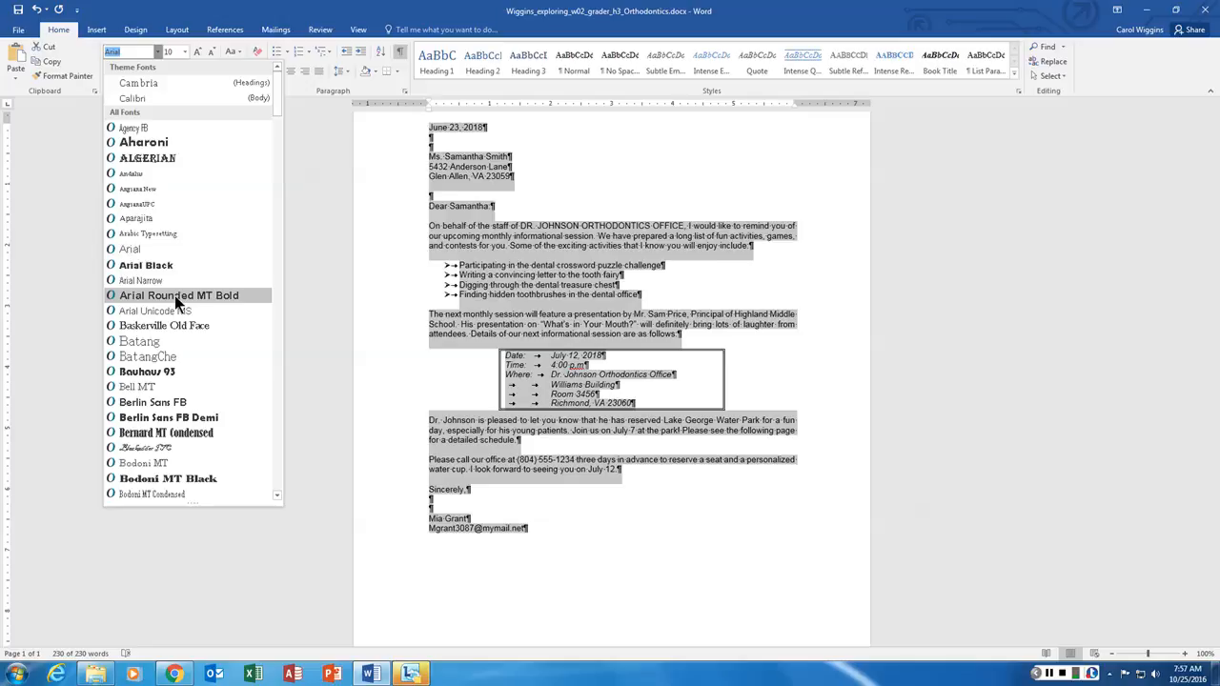
scroll(176, 322, down, 1)
scroll(177, 322, down, 2)
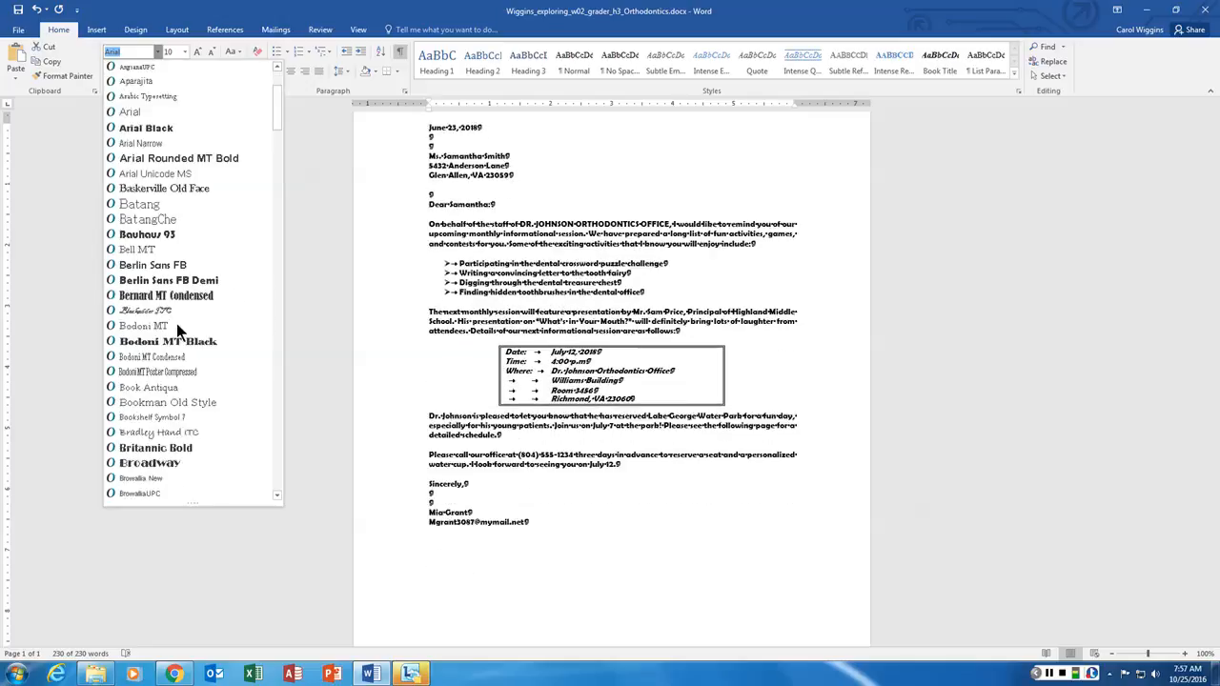
click(167, 402)
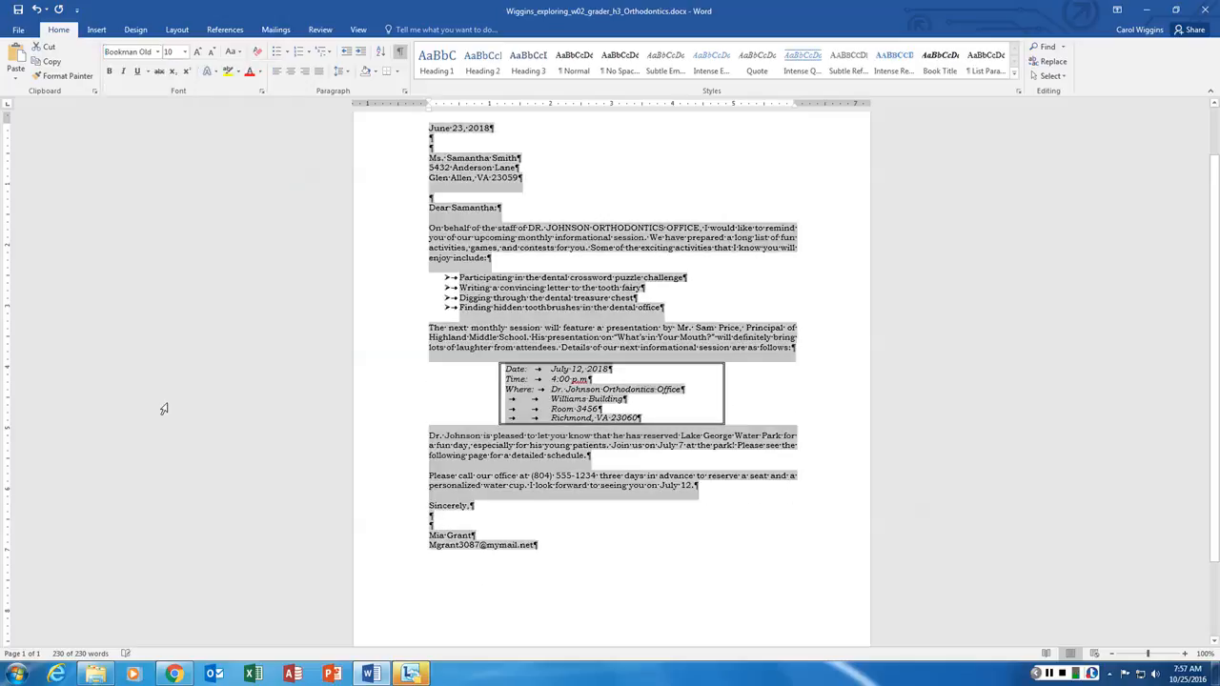
- Make the whole letter 12 pt
click(187, 57)
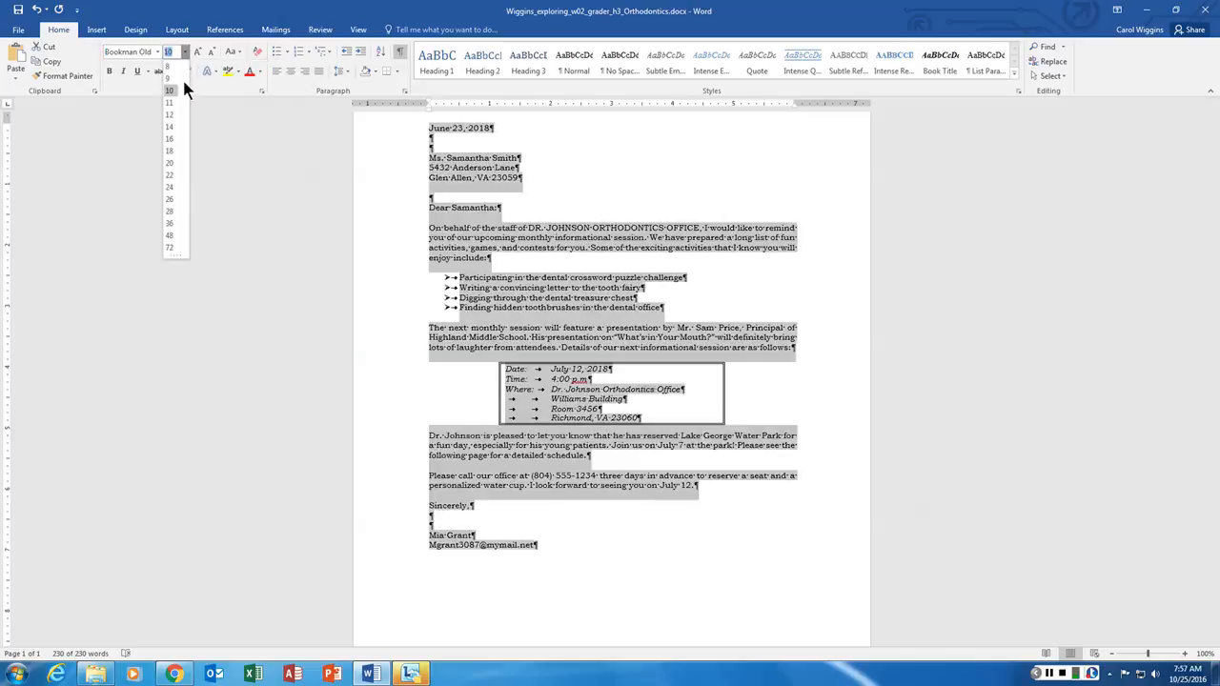
click(174, 112)
click(560, 326)
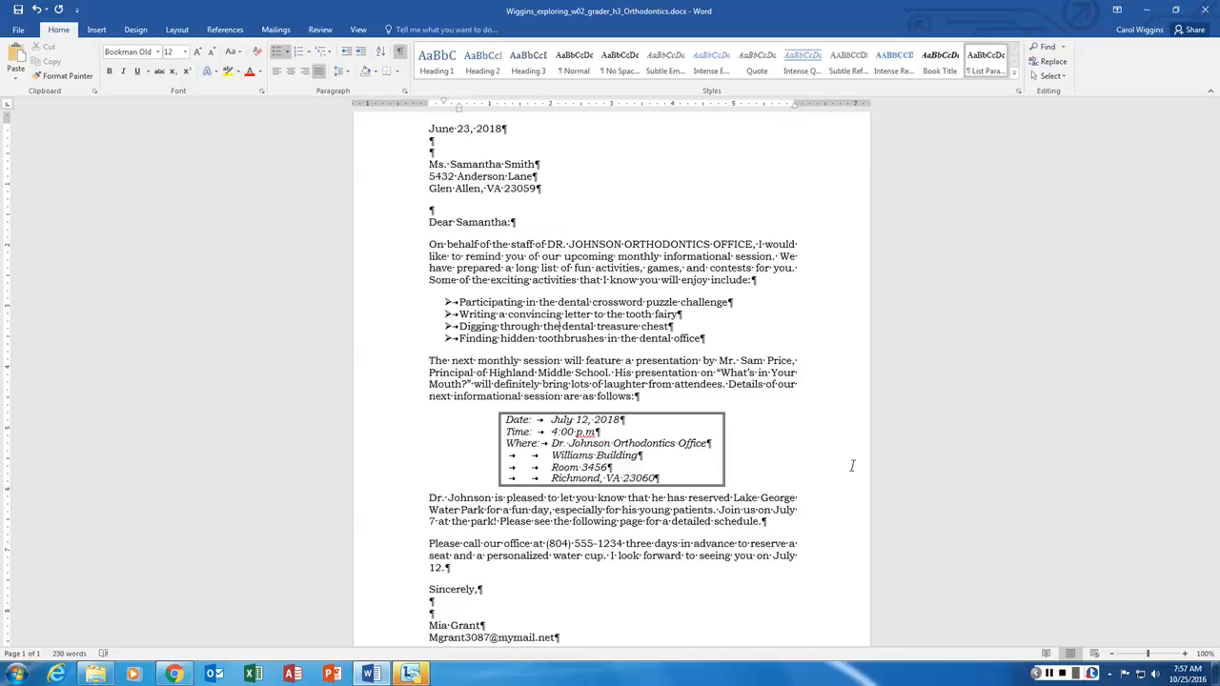
scroll(703, 366, up, 2)
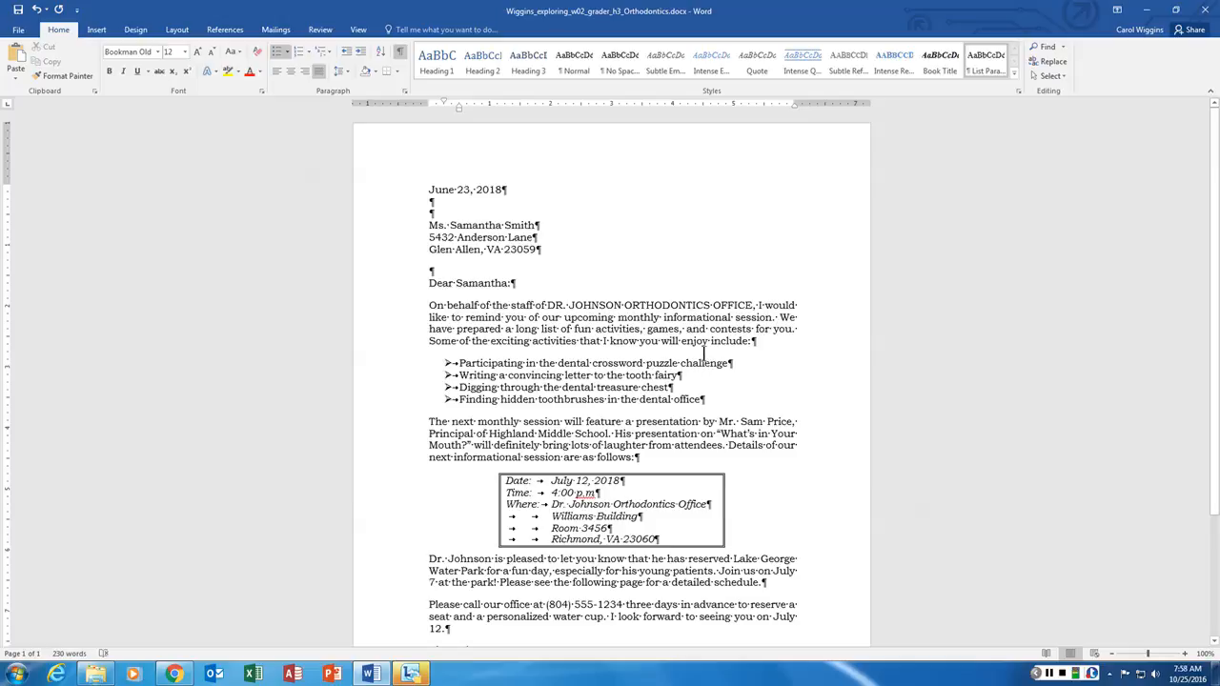
click(434, 202)
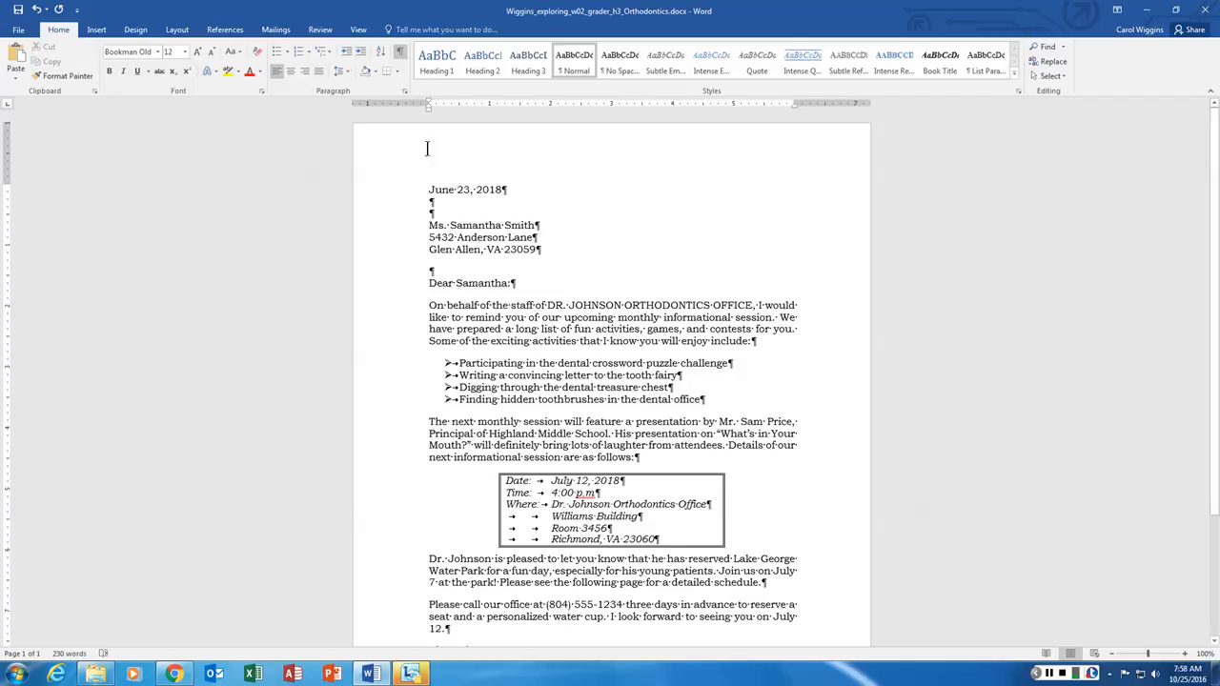
- Insert a cartoon tooth picture from an online image search for 'tooth' before the date
click(97, 30)
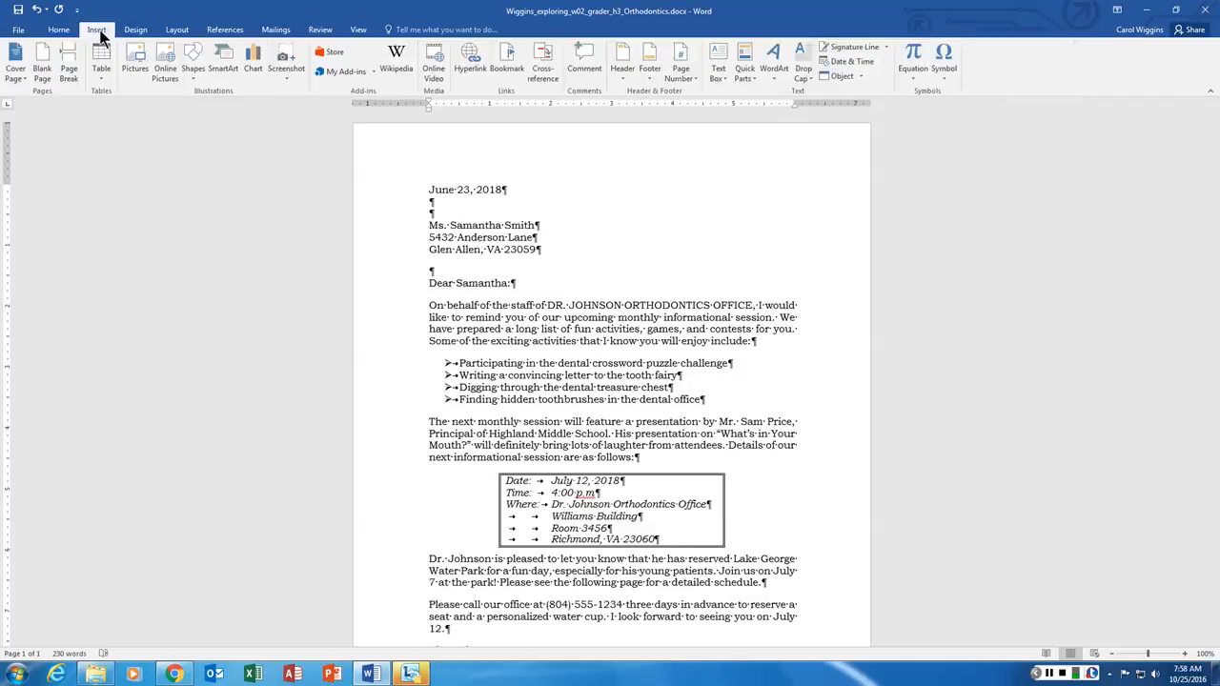
click(164, 59)
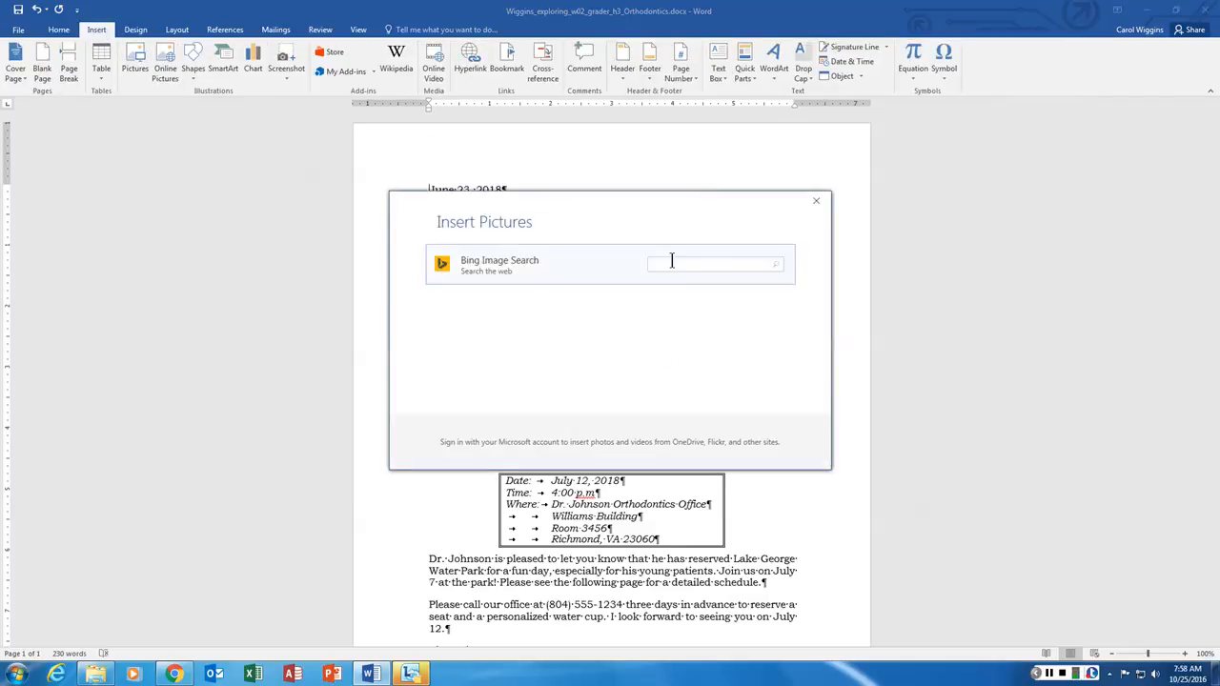
text(tooth)
key(Return)
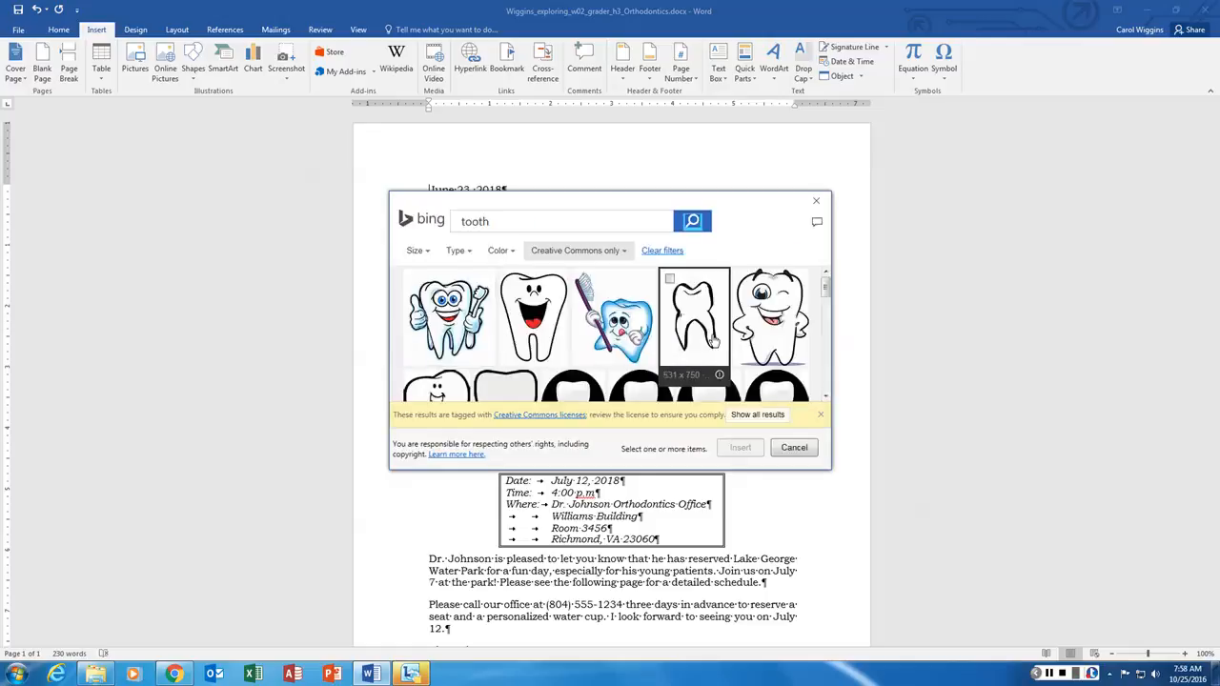
scroll(777, 295, down, 2)
scroll(667, 314, up, 3)
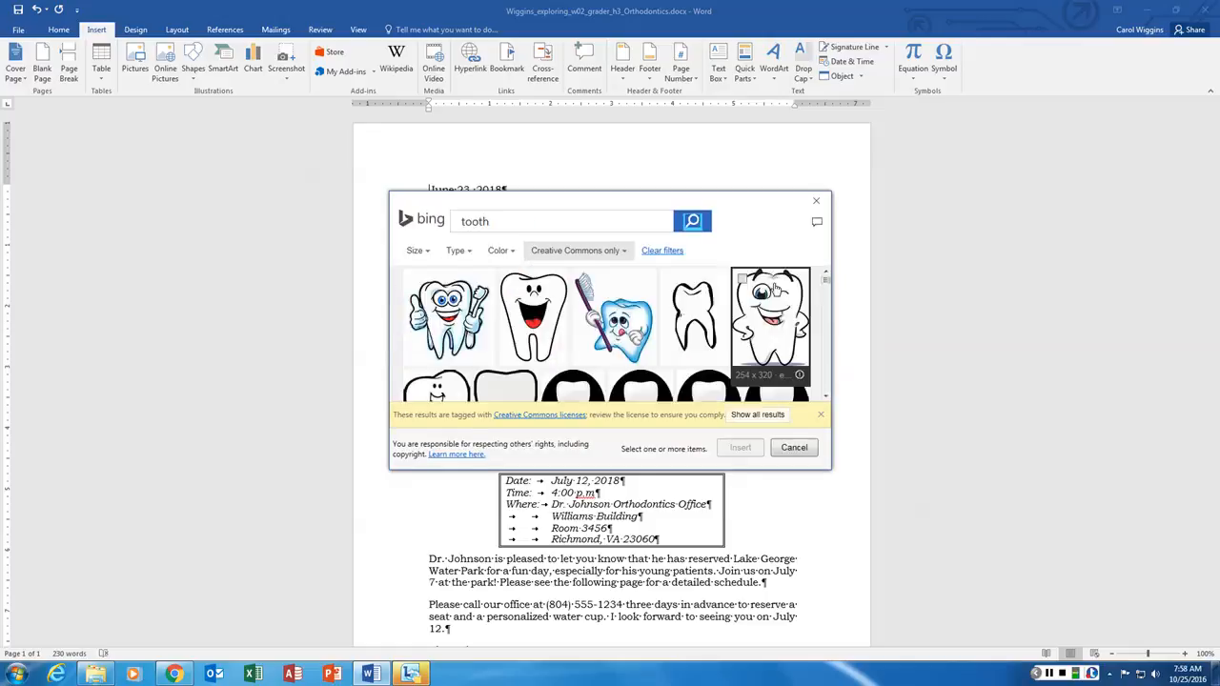
click(453, 318)
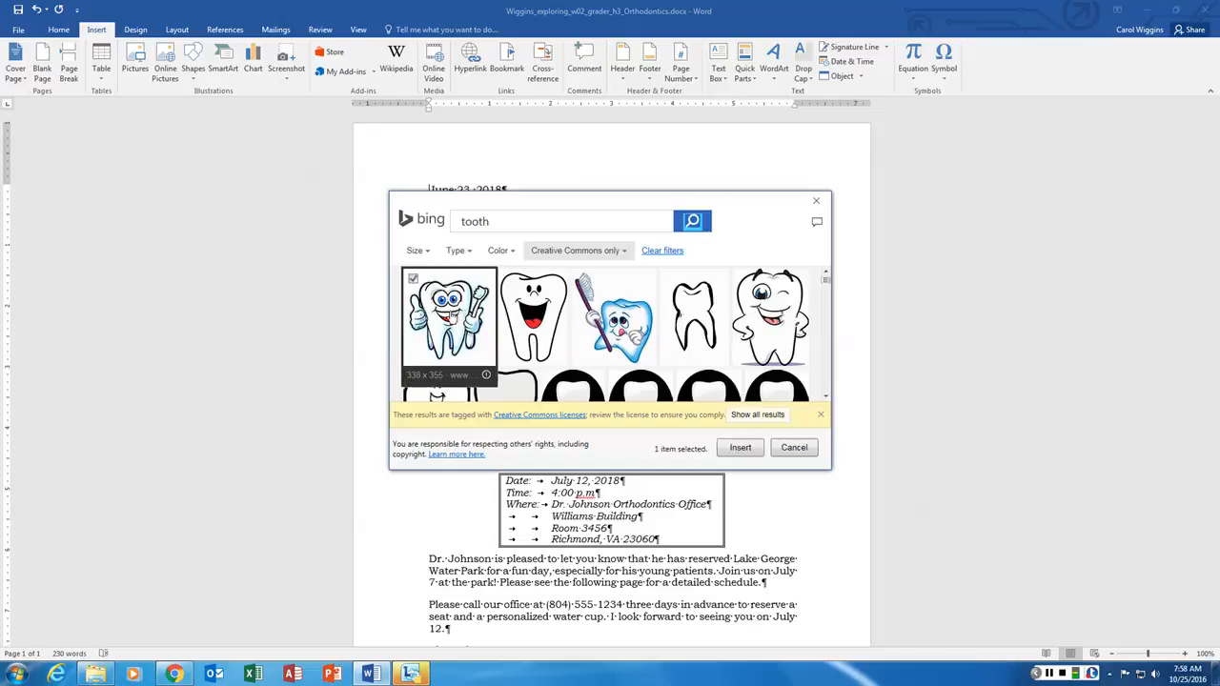
click(743, 447)
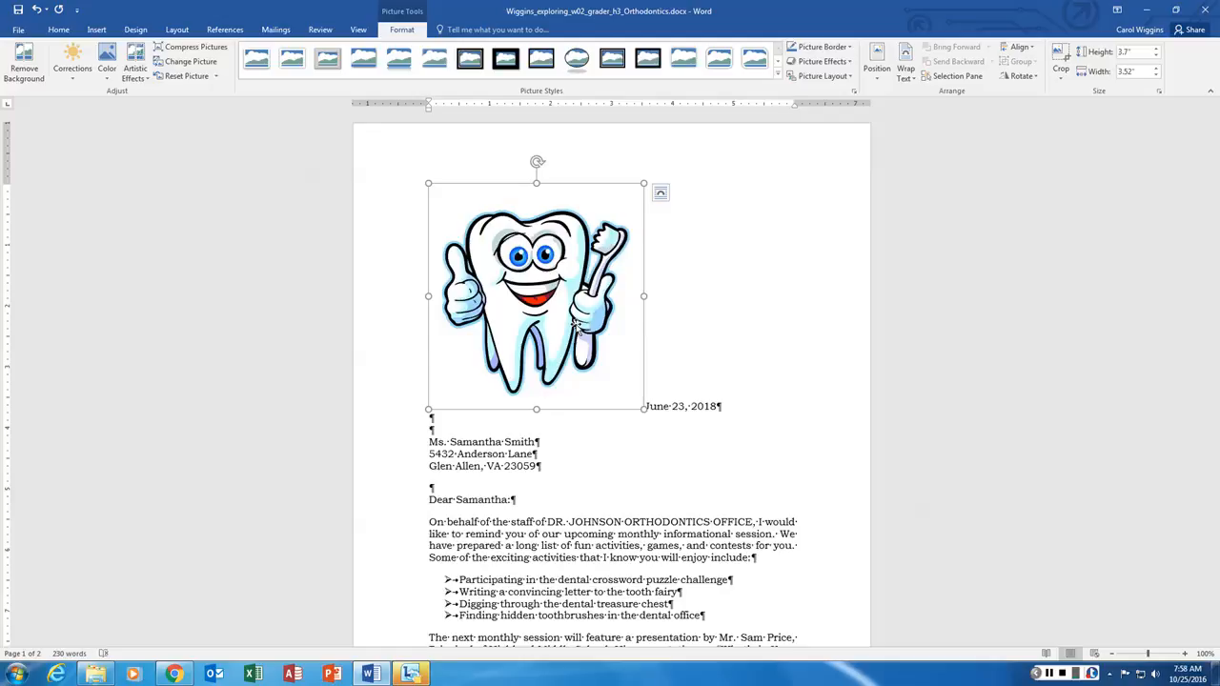
- Set the tooth picture to Square text wrapping and drag it to the top-right margin
click(708, 208)
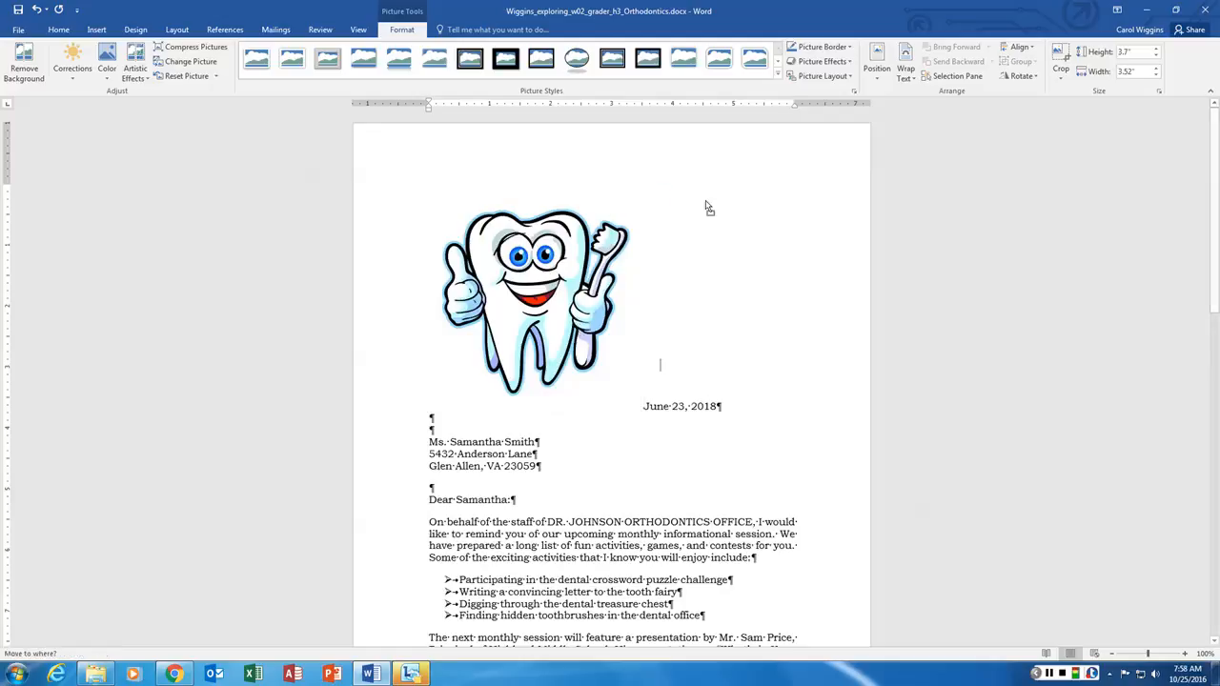
drag(706, 202, 794, 203)
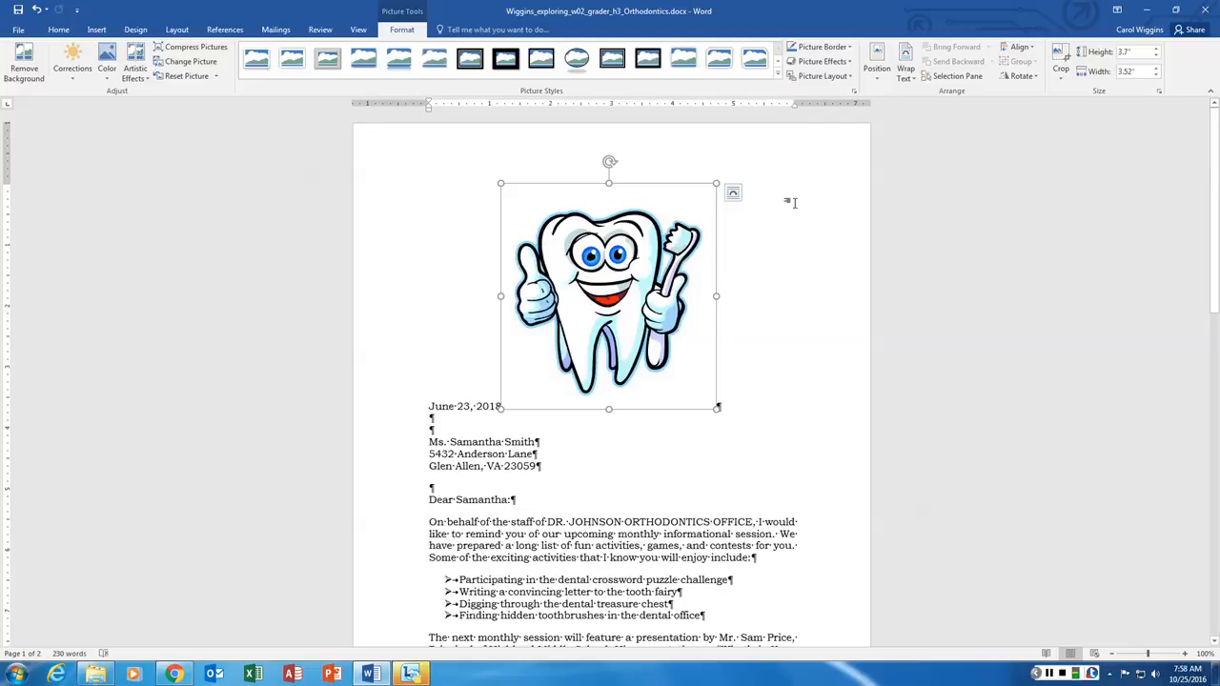
drag(591, 217, 431, 233)
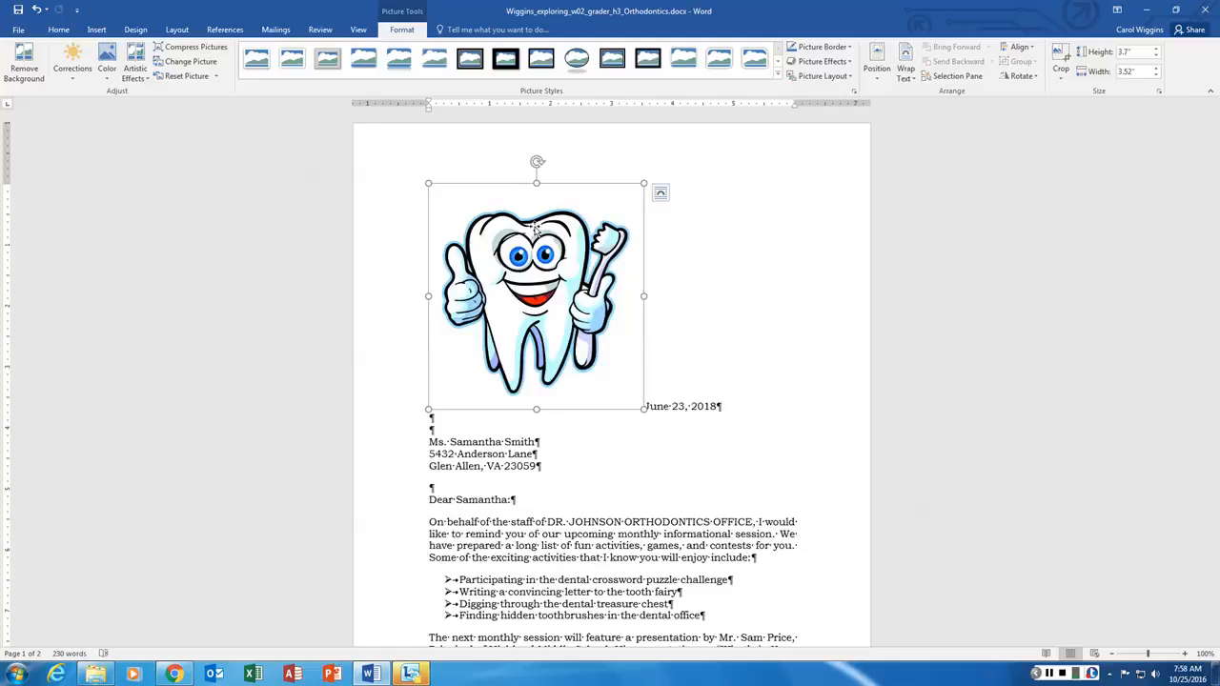
click(661, 194)
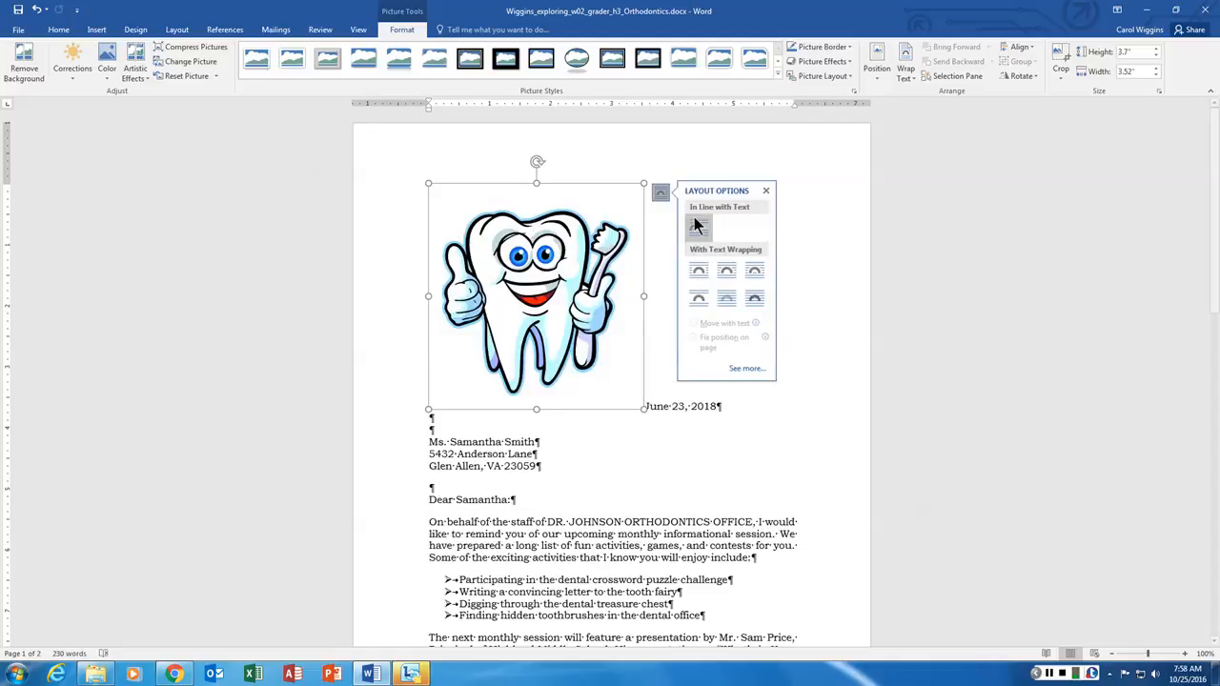
click(699, 272)
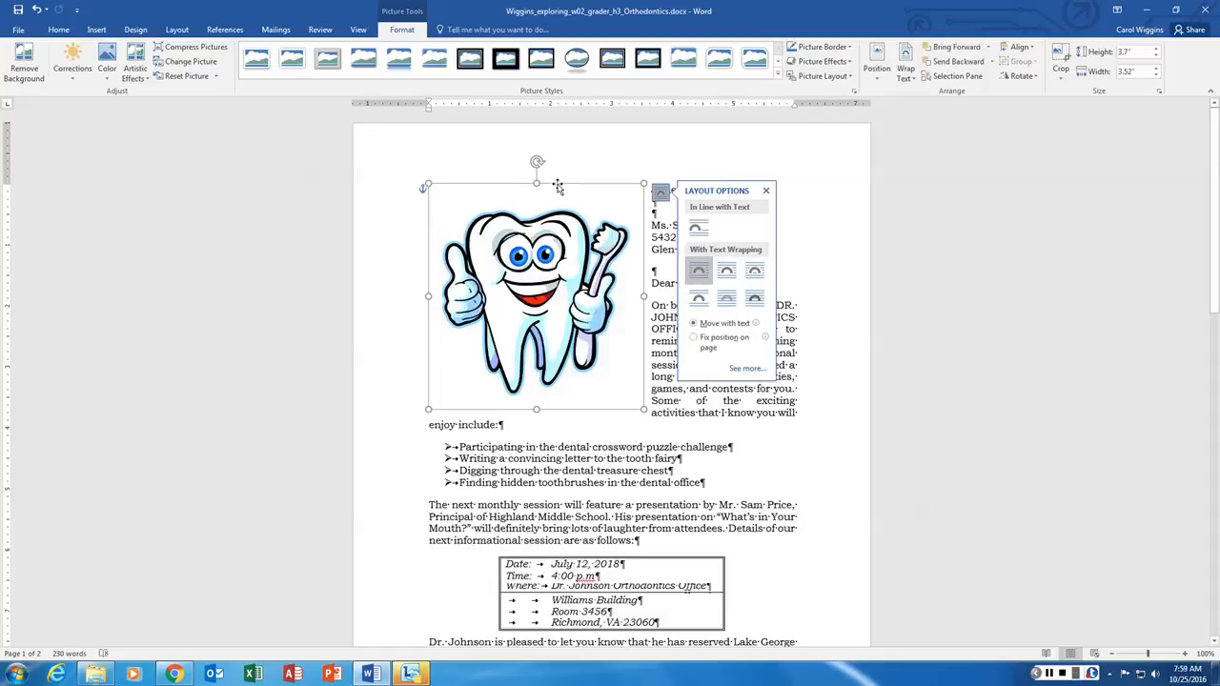
drag(564, 186, 706, 161)
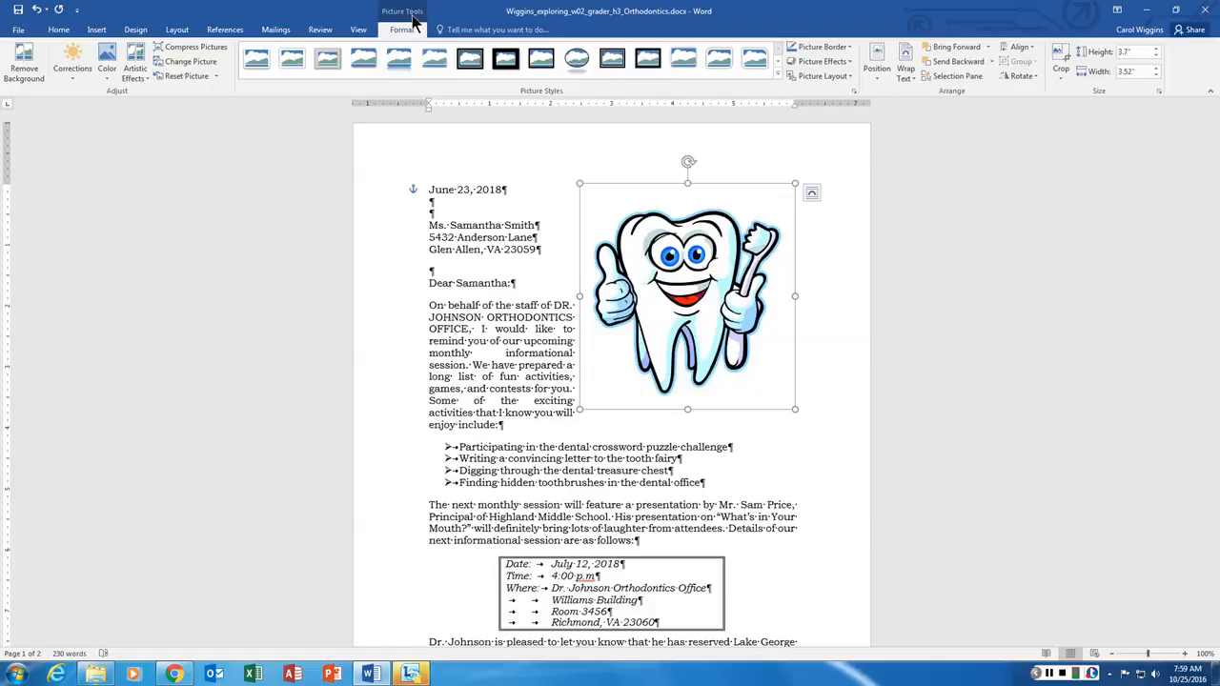
click(881, 82)
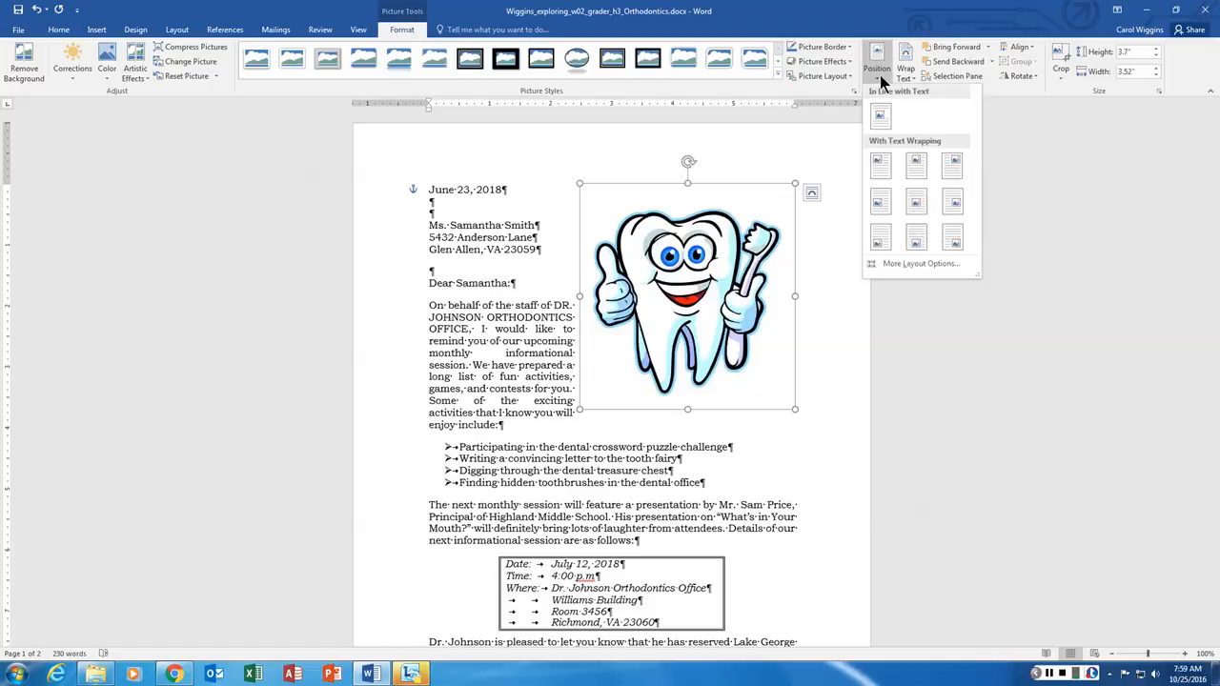
click(902, 264)
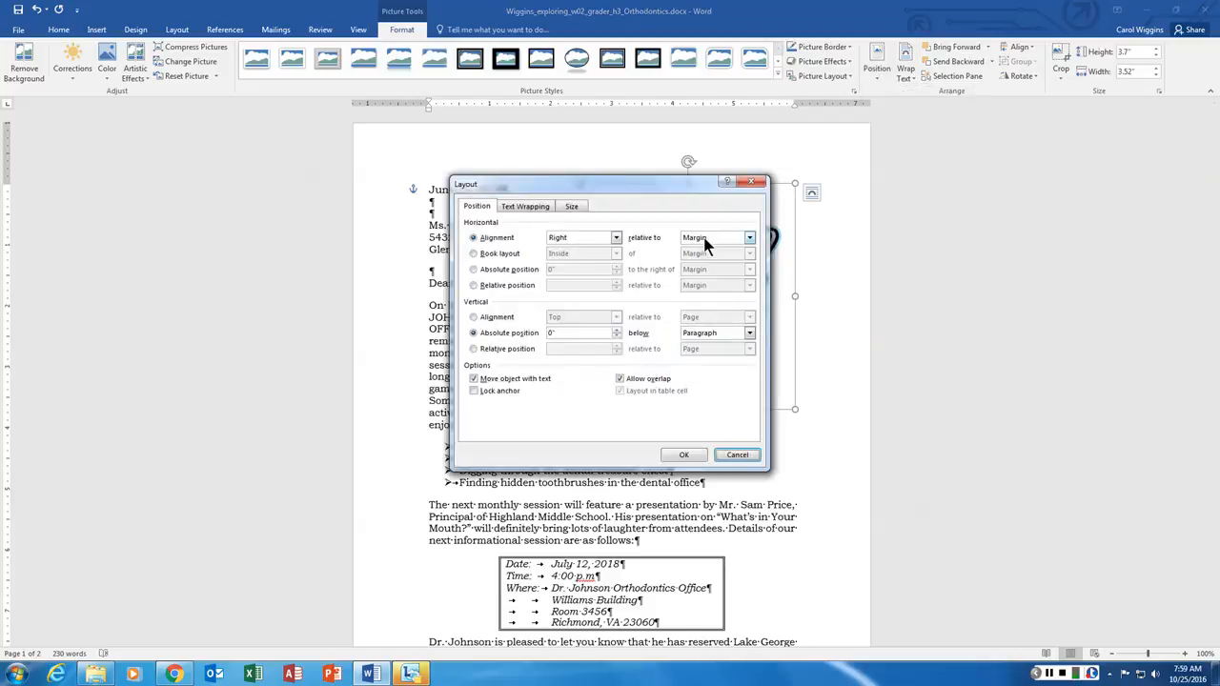
click(739, 456)
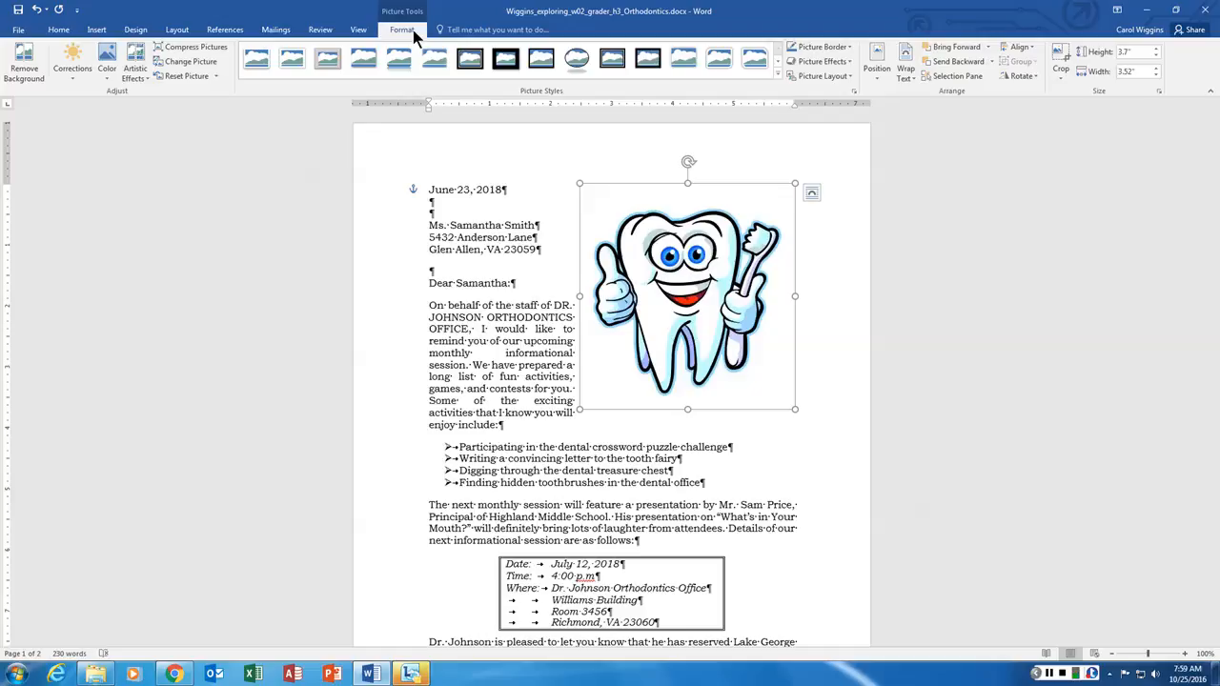
click(486, 213)
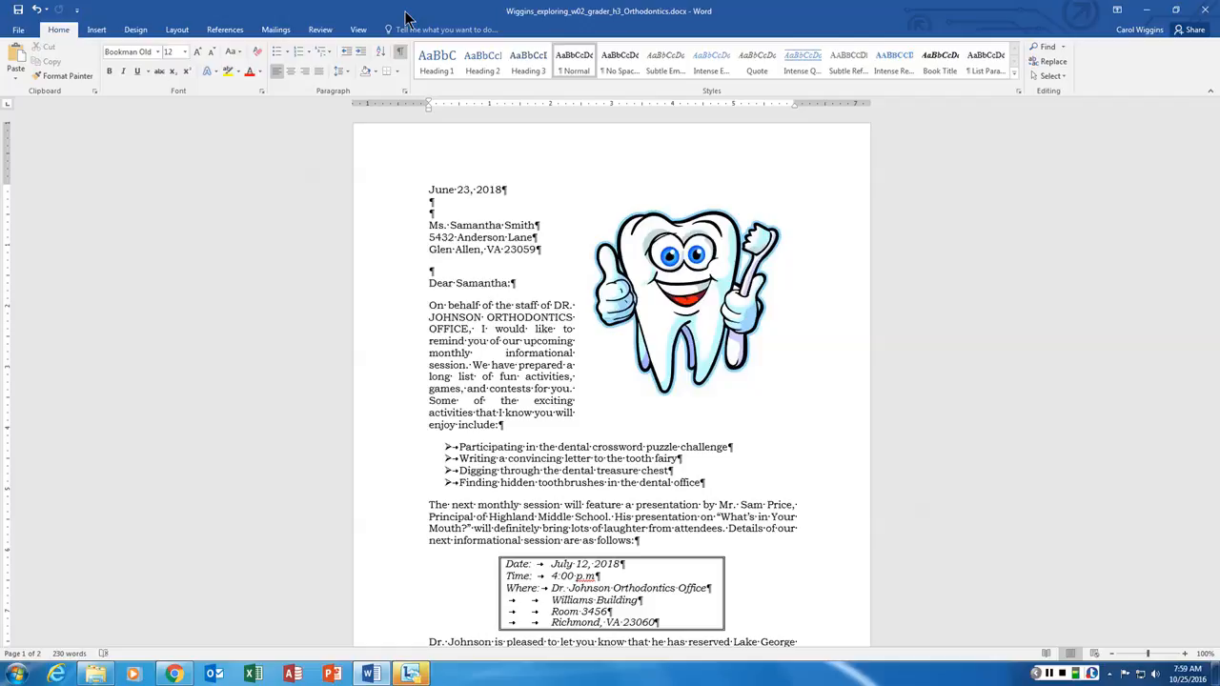
- Resize the tooth picture to a height of 1.1 inches
click(686, 275)
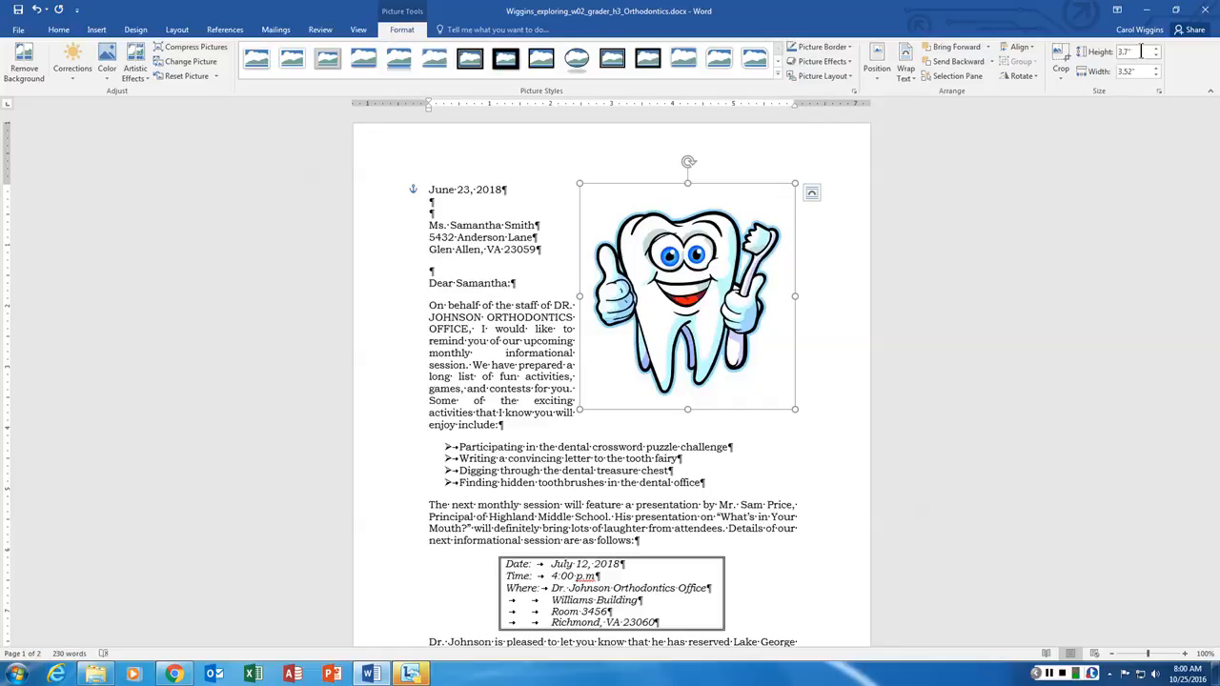
drag(1139, 51, 1105, 48)
text(1.1)
key(Return)
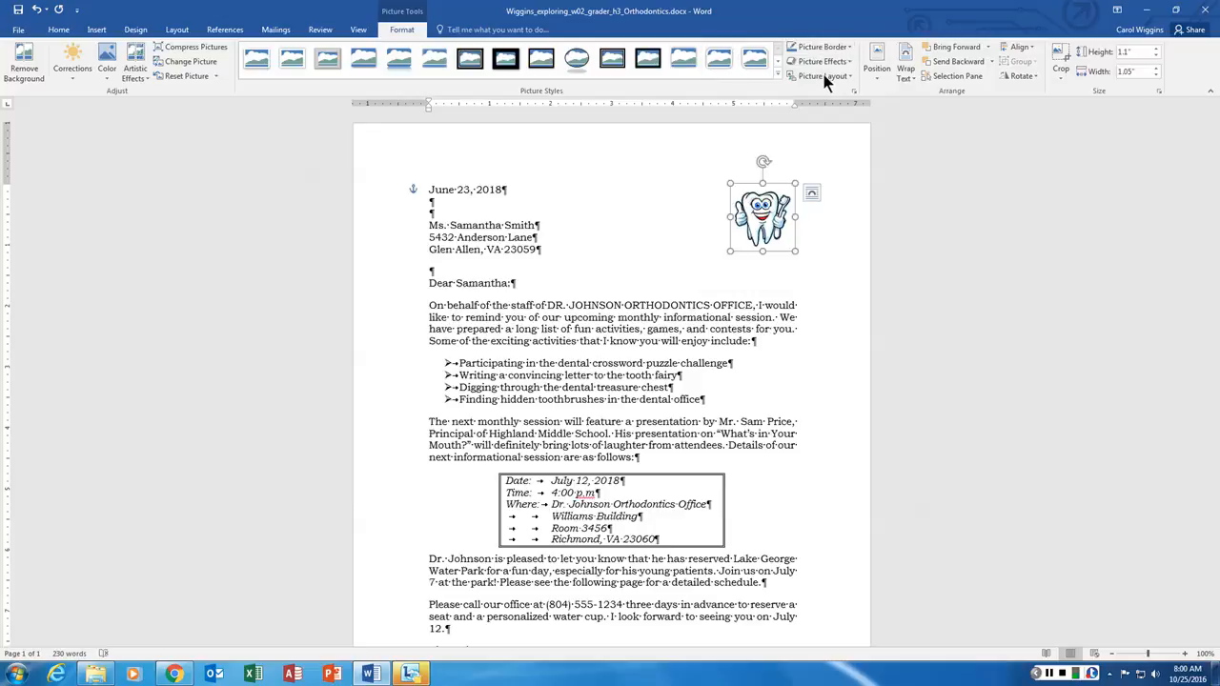
- Apply the Bevel Perspective Left, White picture style to the tooth picture
click(851, 77)
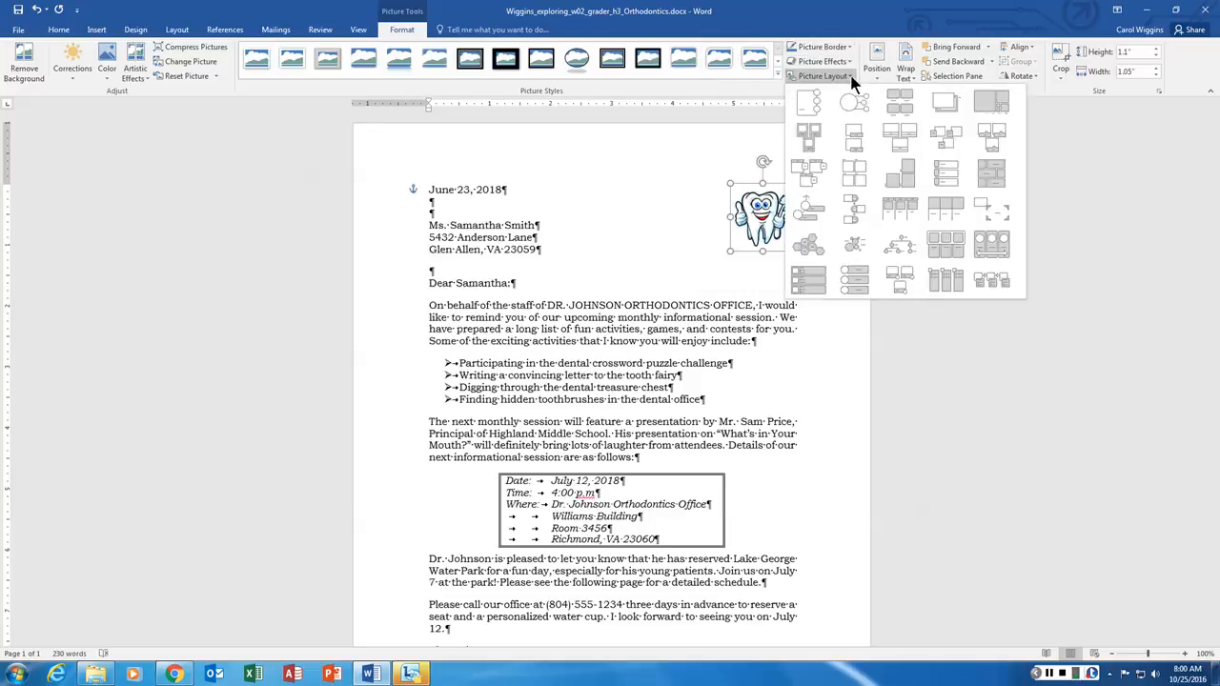
click(851, 76)
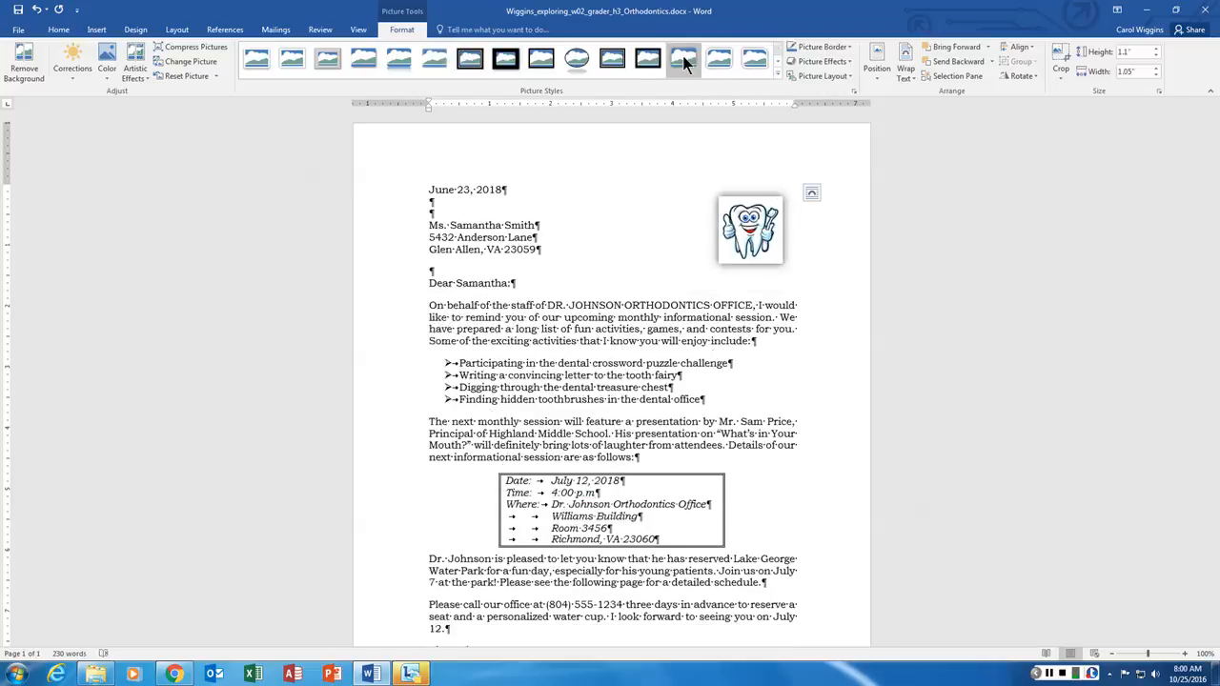
click(776, 69)
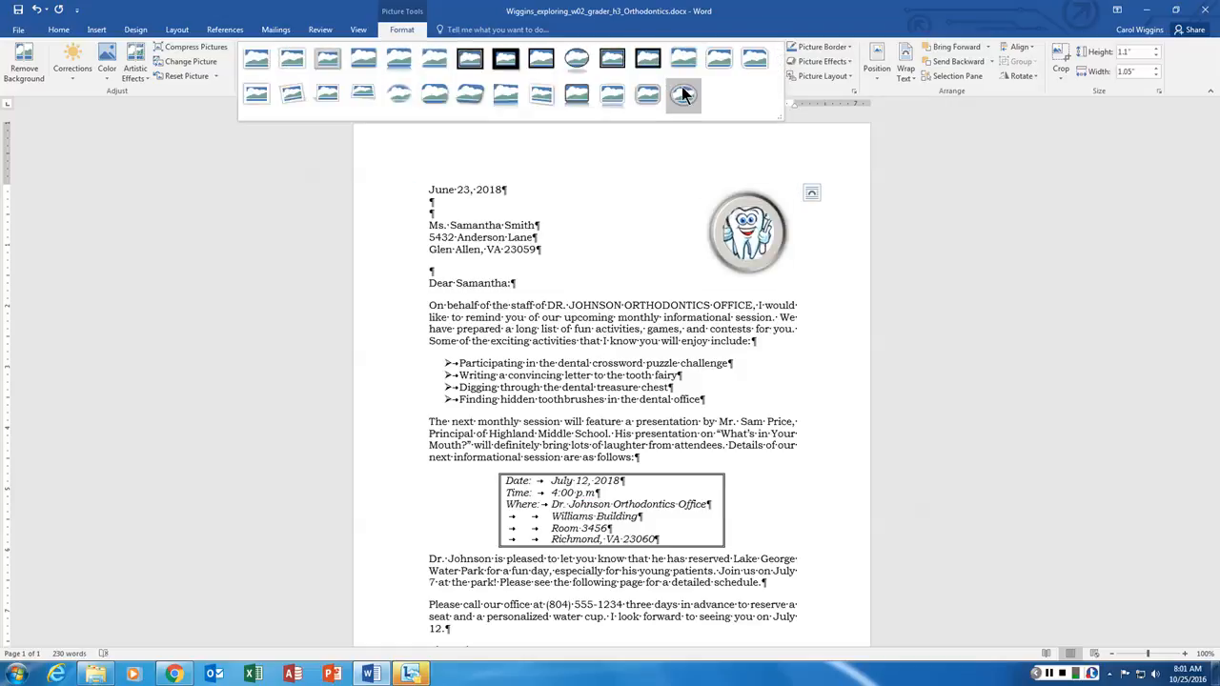
click(542, 92)
click(841, 290)
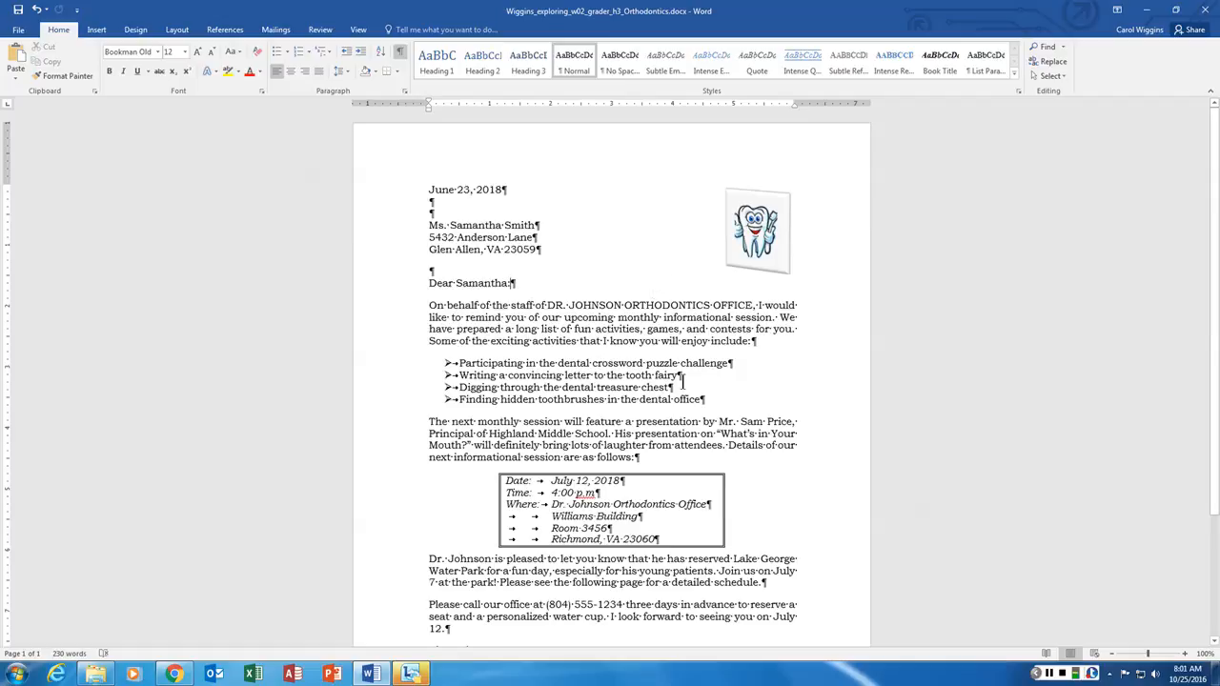
- Replace the capital first letter of the signature's e-mail address with a lowercase 'm'
scroll(683, 379, down, 3)
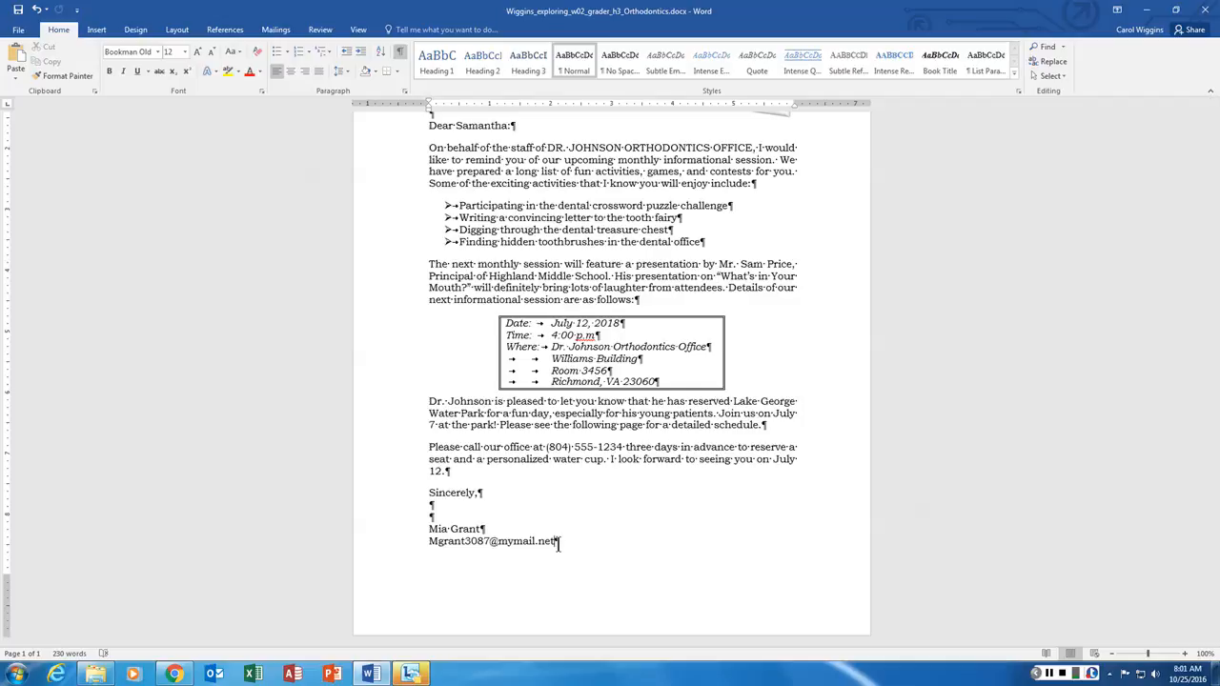
click(438, 542)
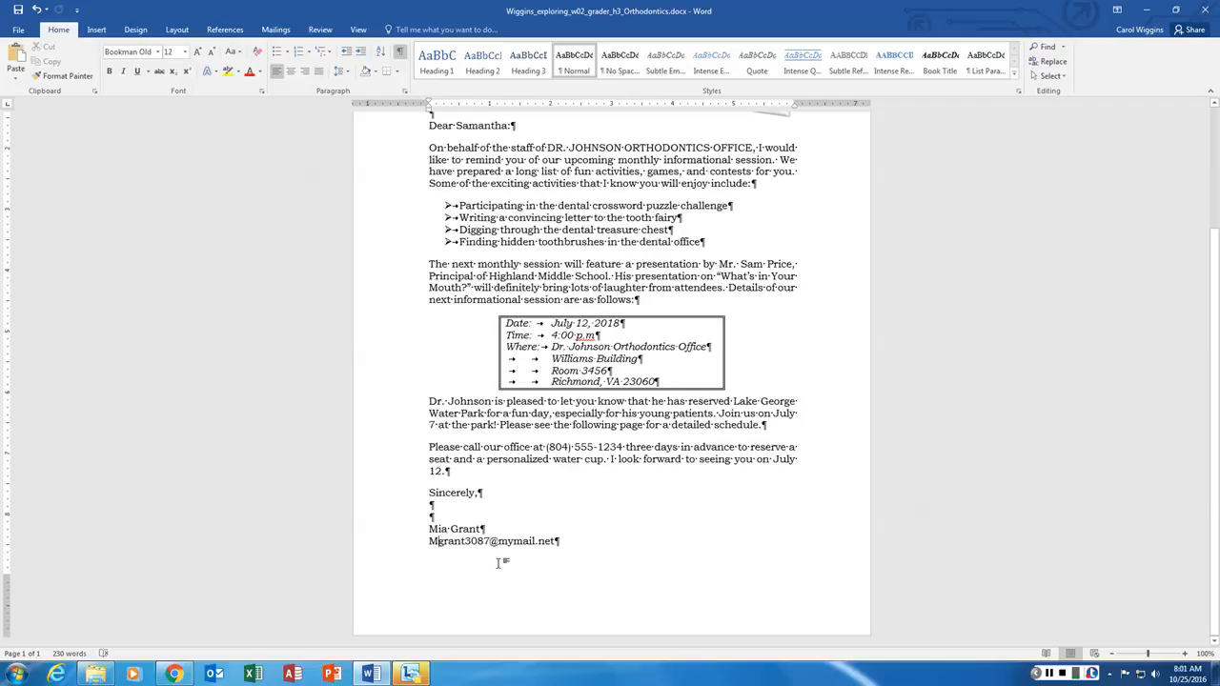
key(BackSpace)
text(m)
click(98, 31)
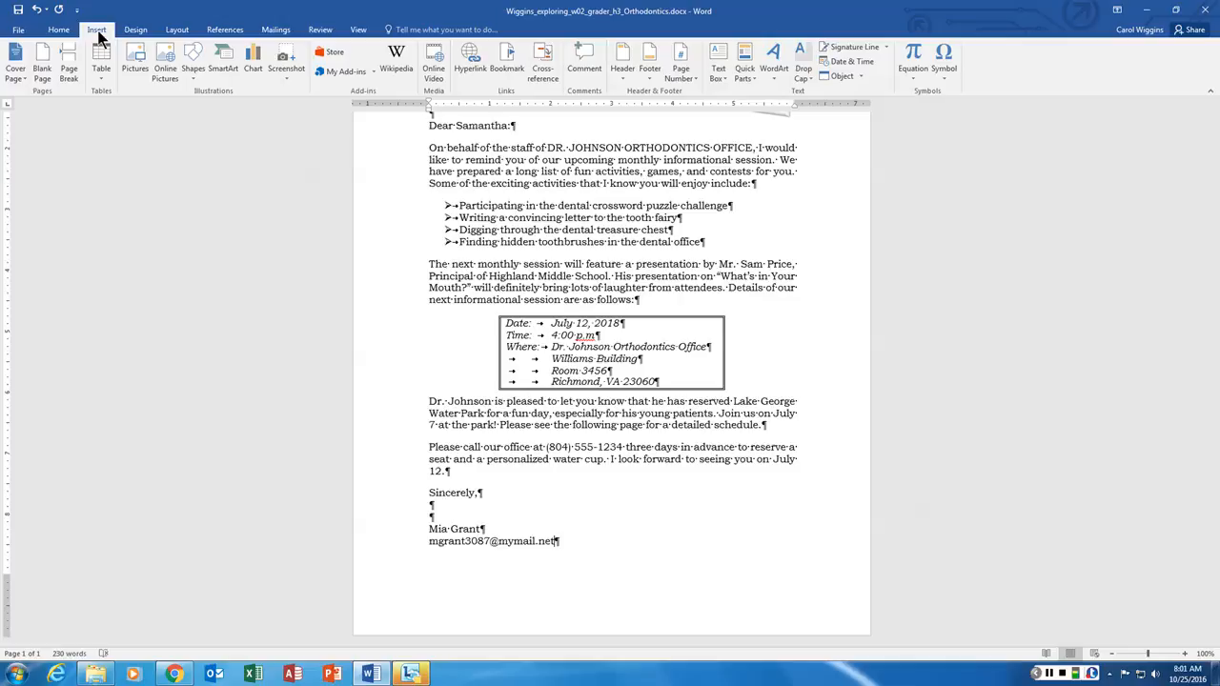
- Insert a Next Page section break after the e-mail line to start a blank second page
click(178, 29)
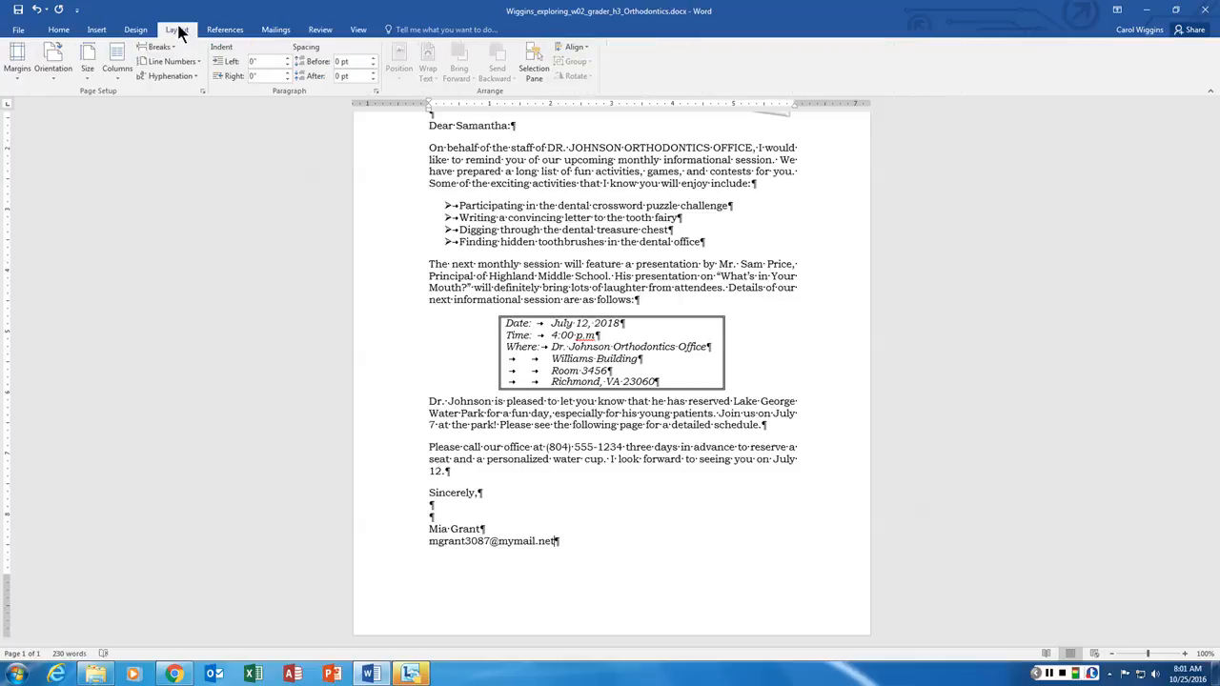
click(158, 46)
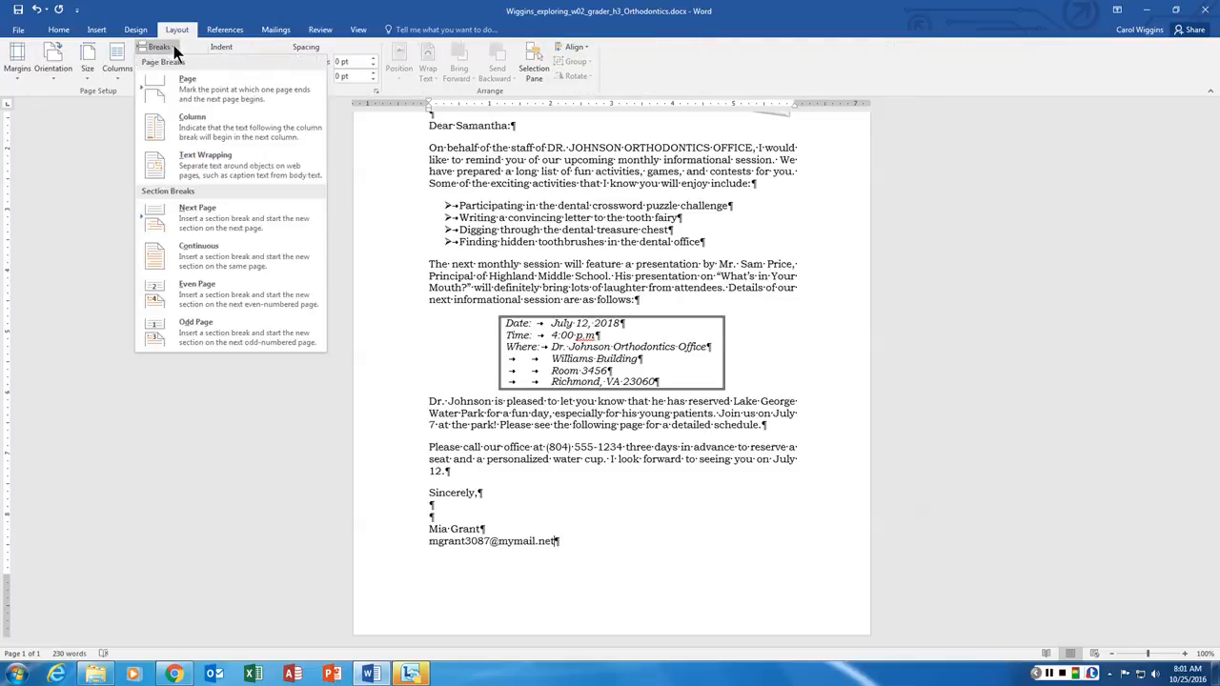
click(201, 215)
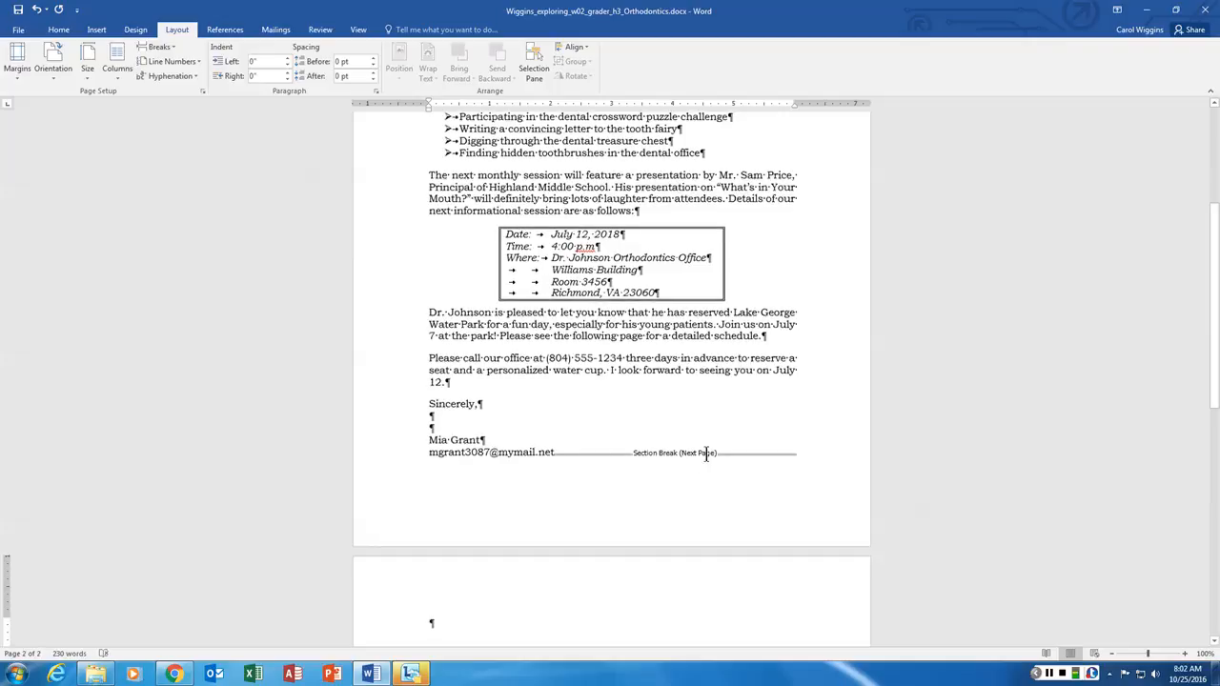
scroll(706, 454, down, 2)
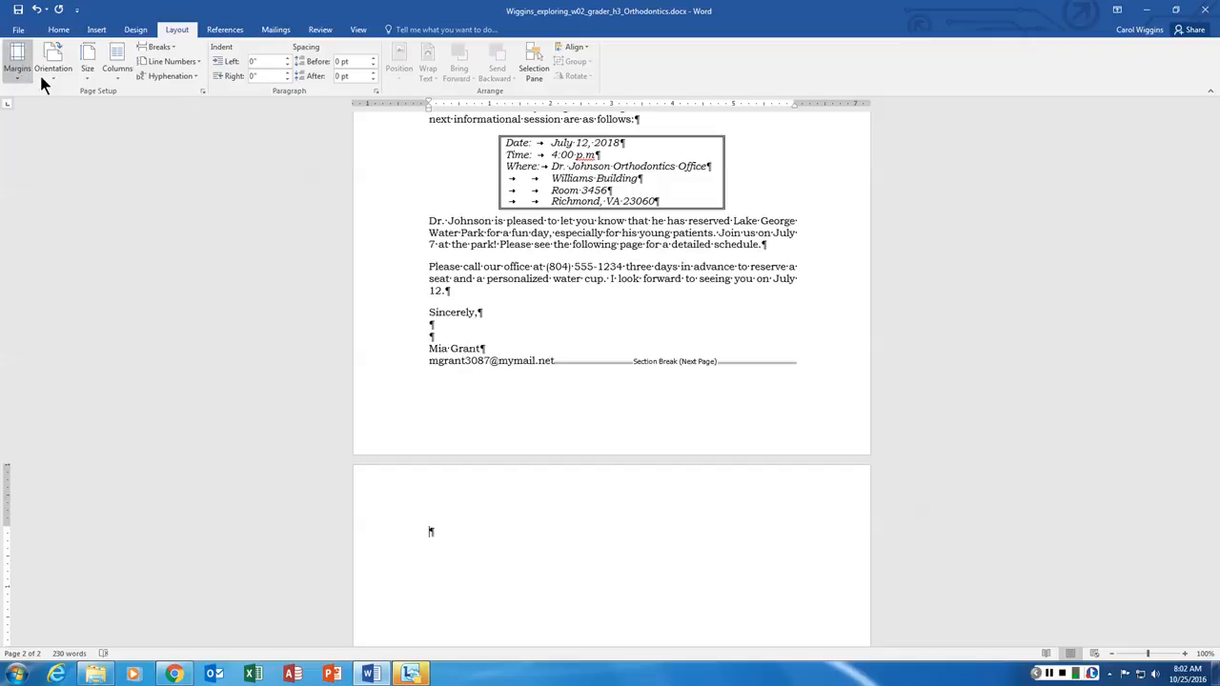
- Make the second page landscape and give its empty paragraph 6 pt of spacing after
click(90, 131)
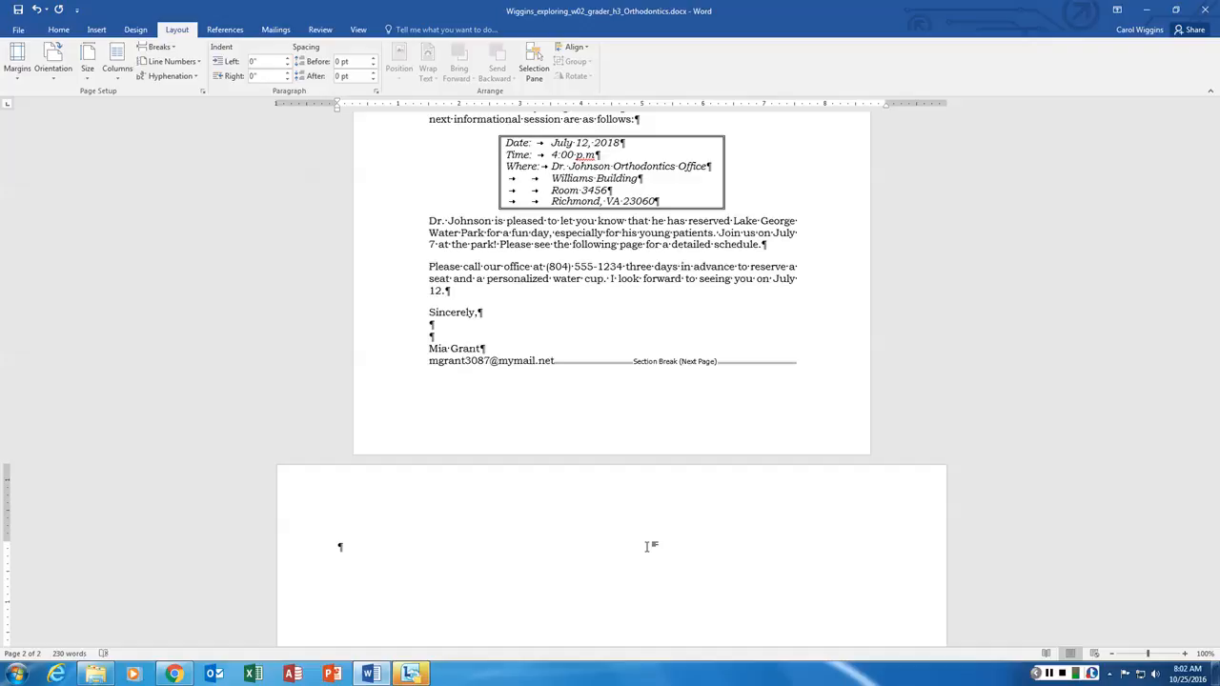
click(647, 547)
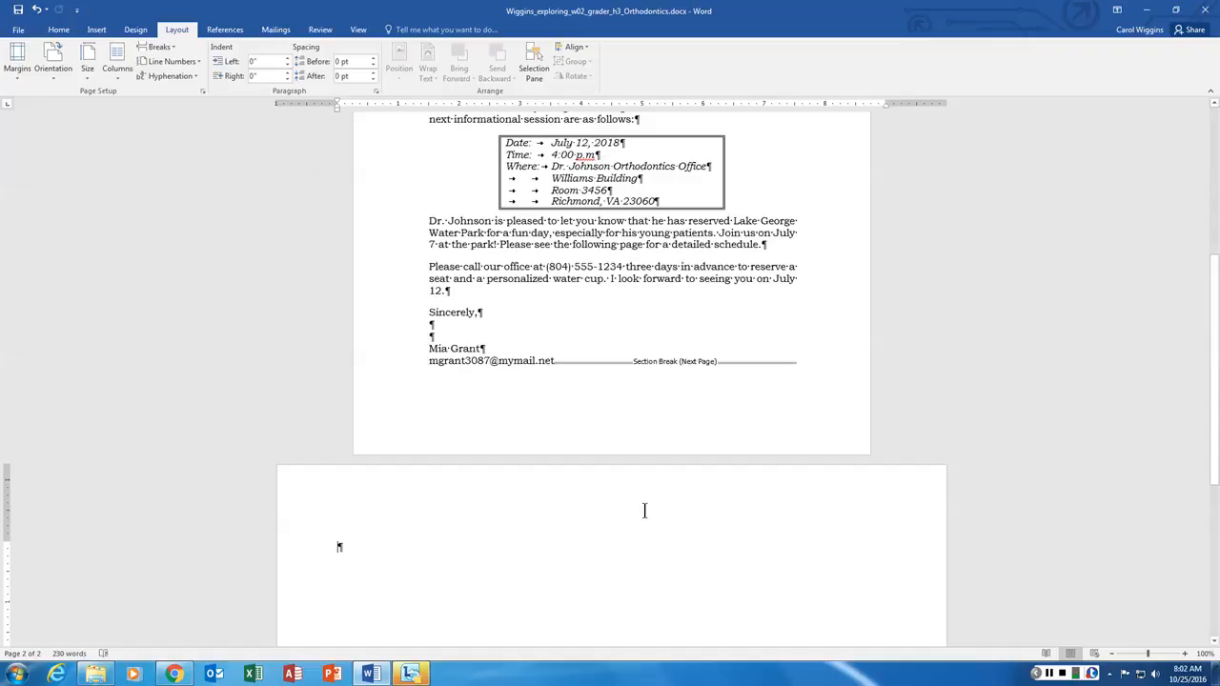
click(373, 72)
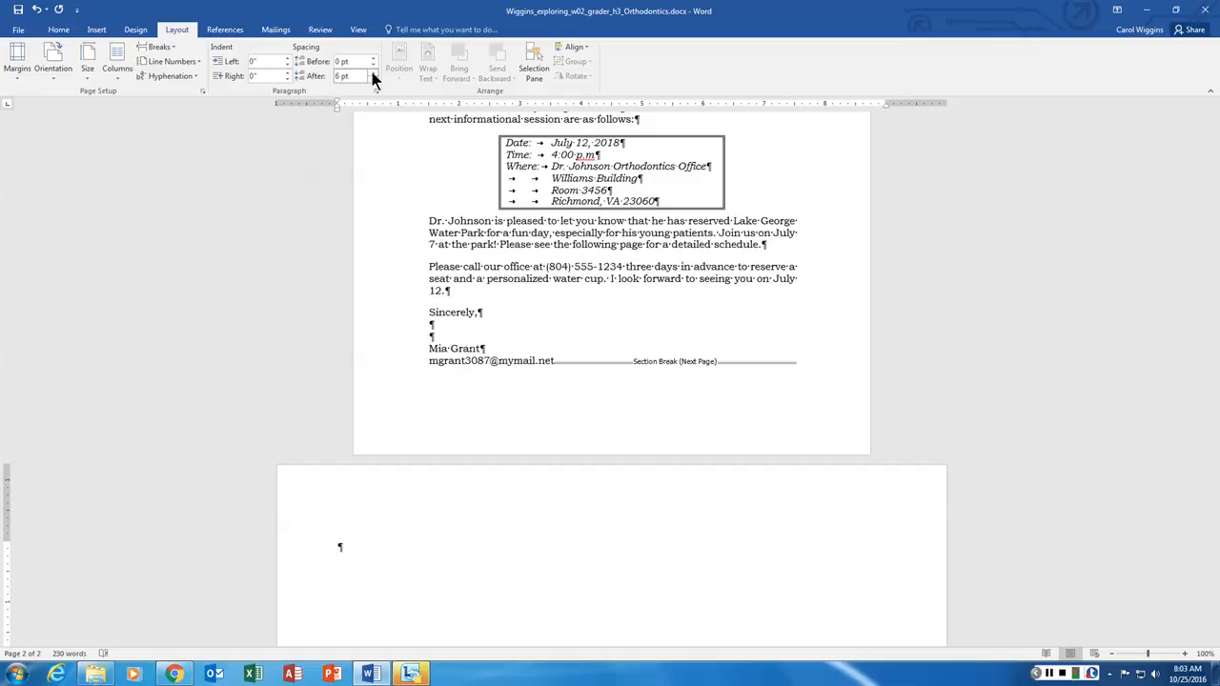
- Type the centred 14 pt title 'Lake George Water Park Fun Day!' and 'July 7, 2018' on page 2
click(59, 31)
click(185, 51)
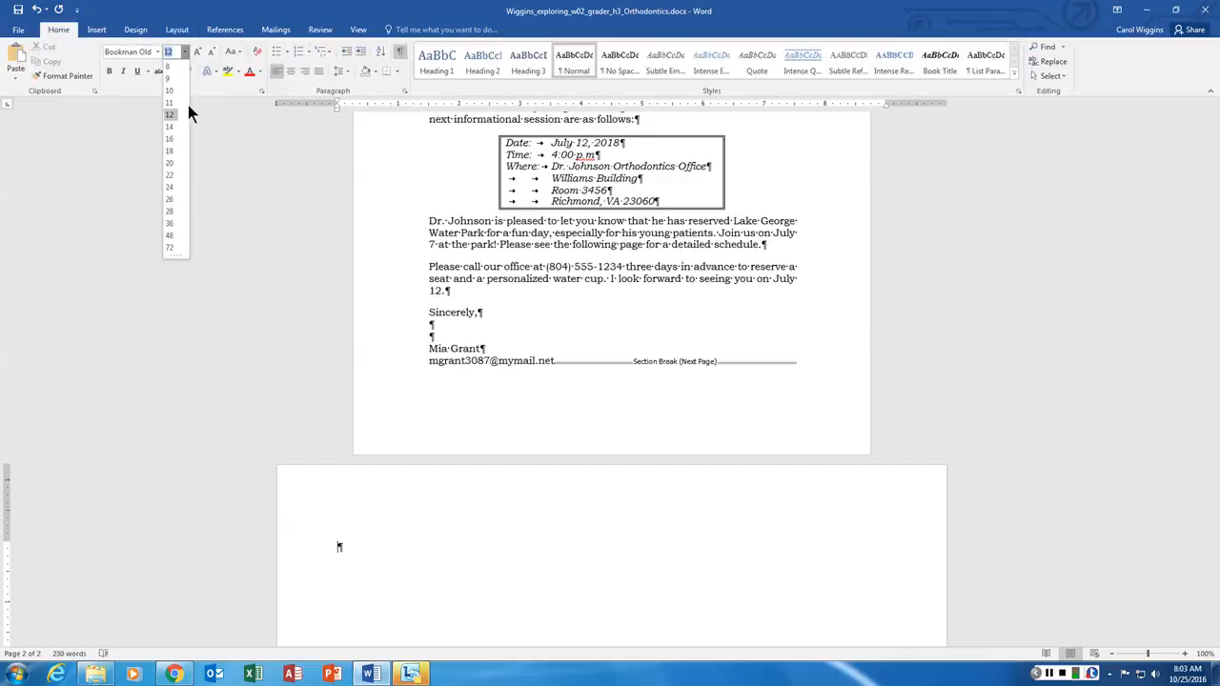
click(175, 133)
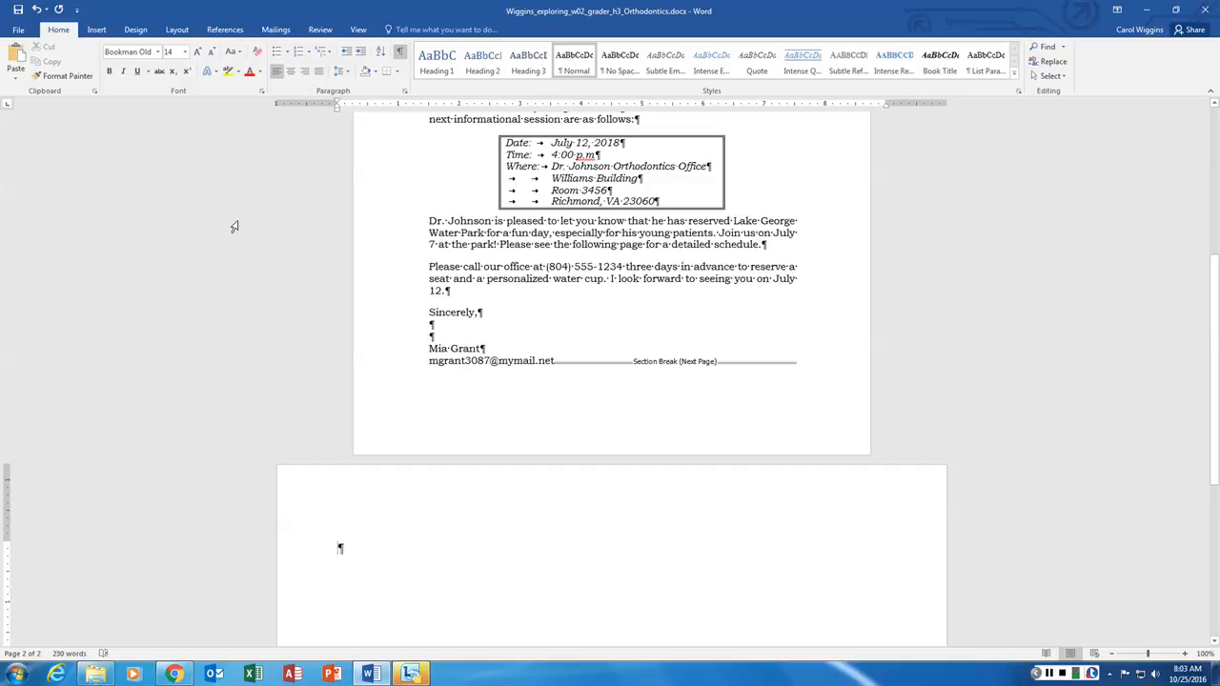
click(341, 550)
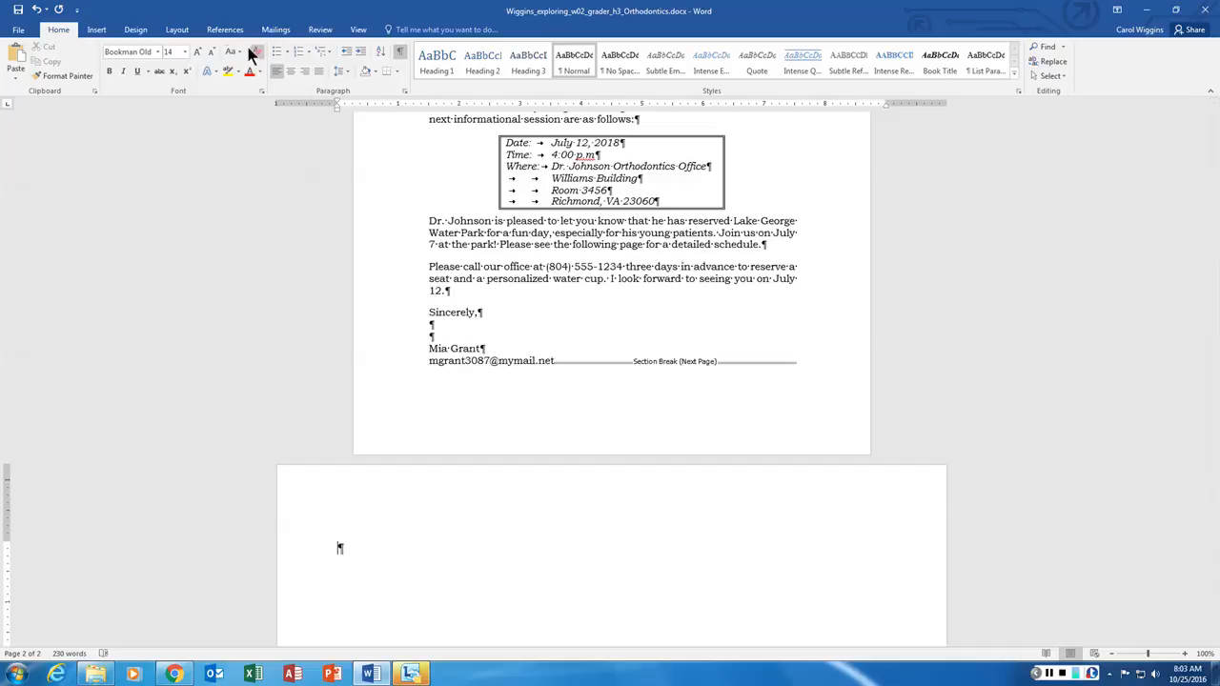
click(292, 70)
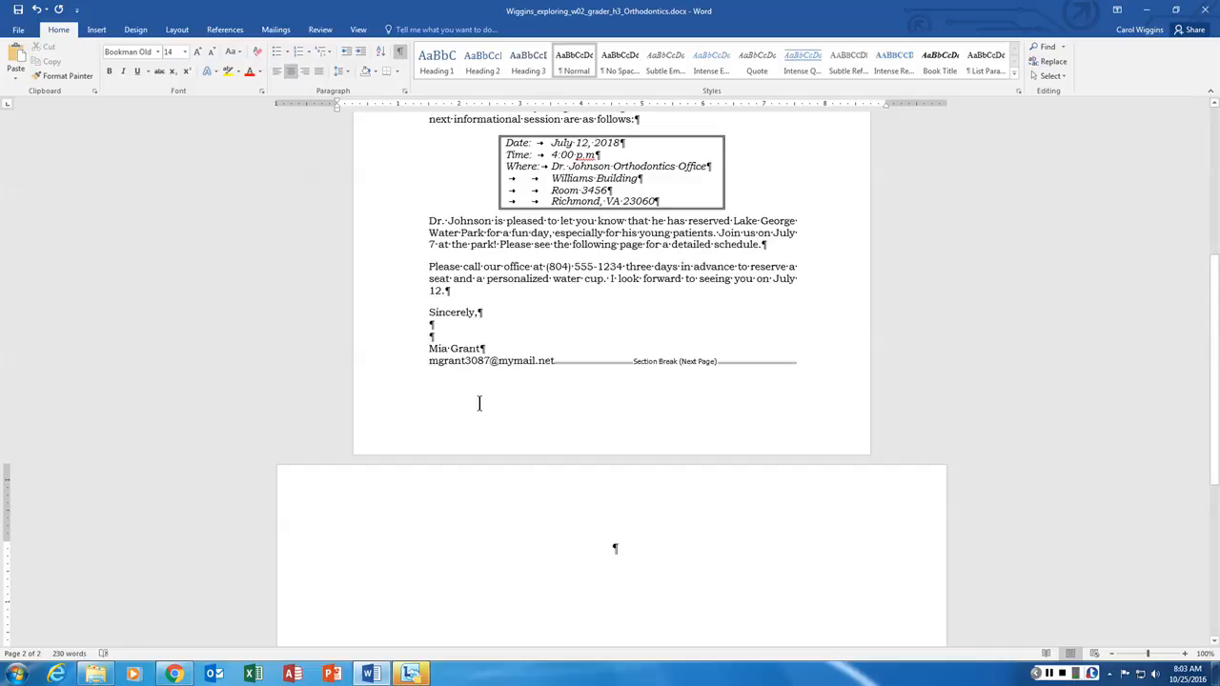
text(Lake)
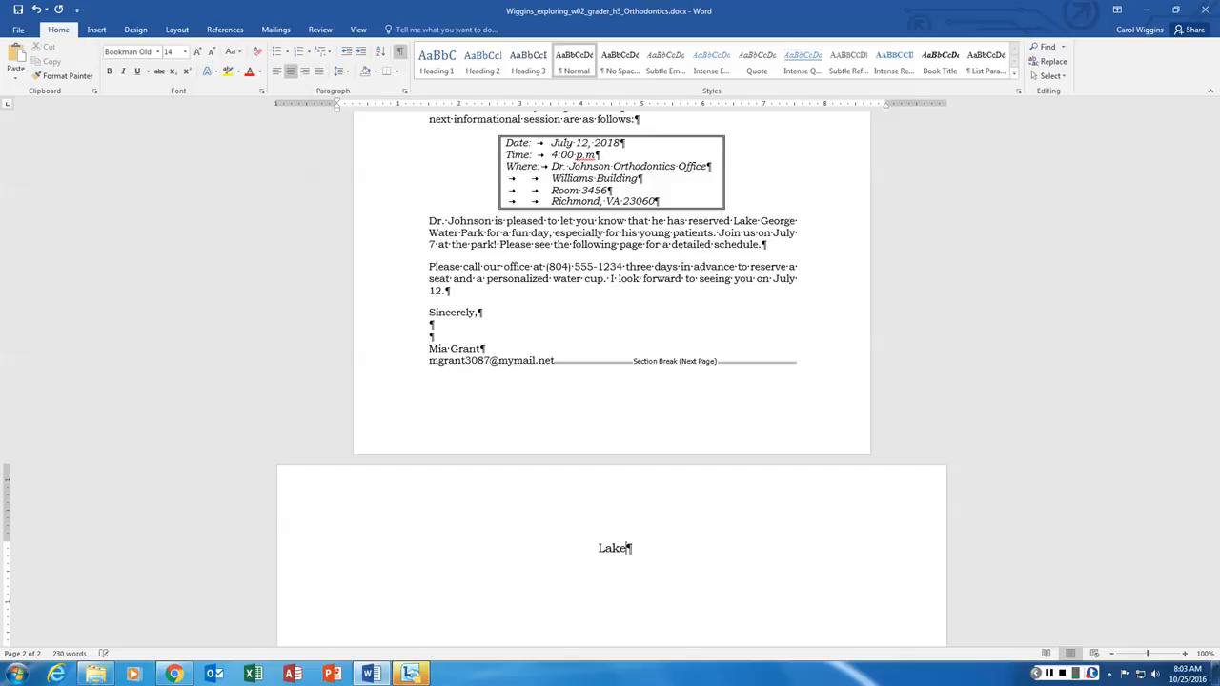
text( George Water Park F)
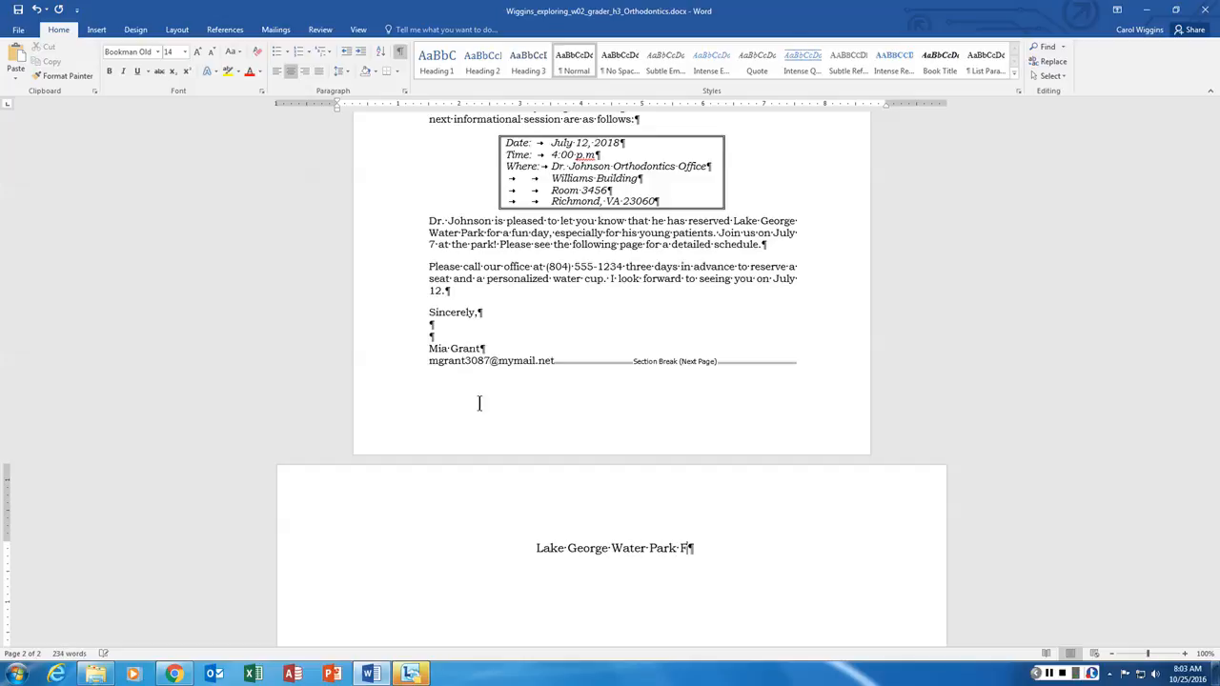
text(un Day!)
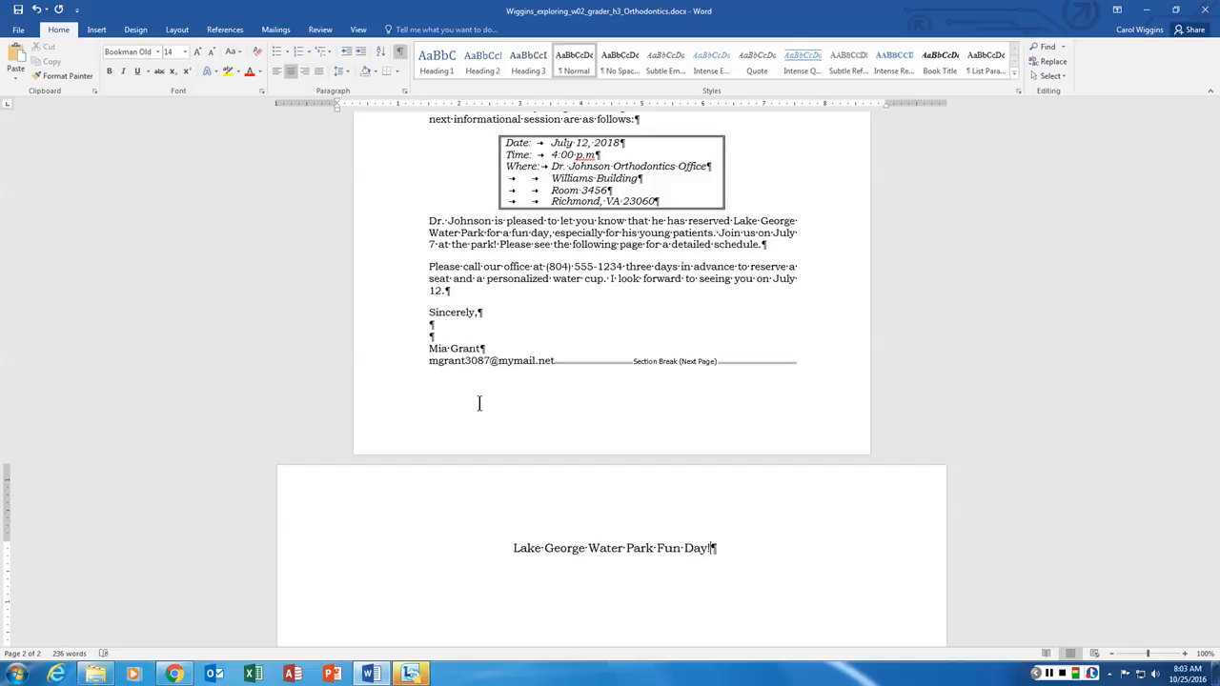
key(Return)
text(July 7, 2018)
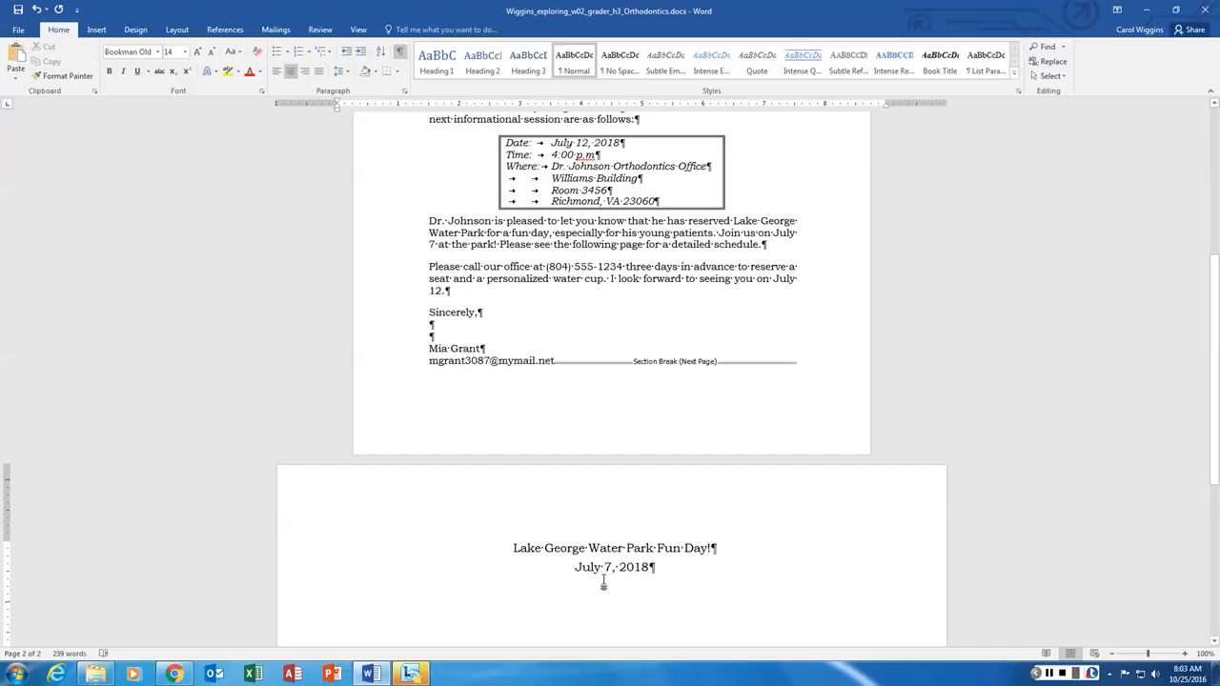
- Add a left-aligned 12 pt empty line below the date
key(Return)
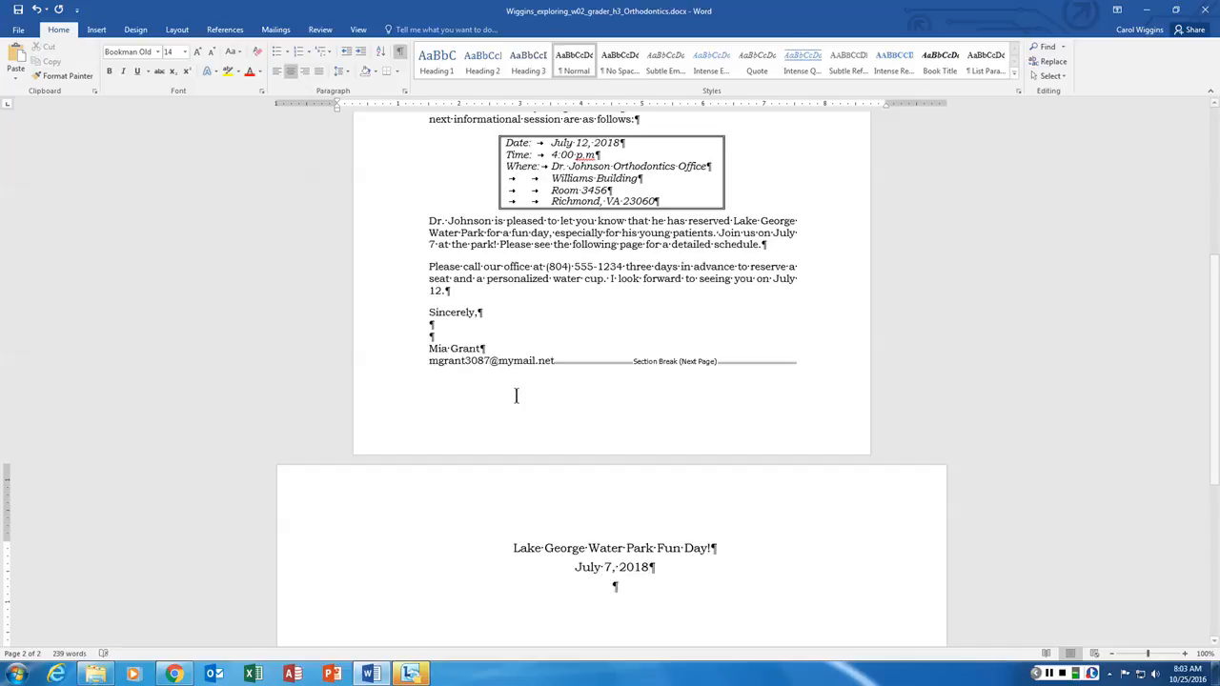
click(279, 76)
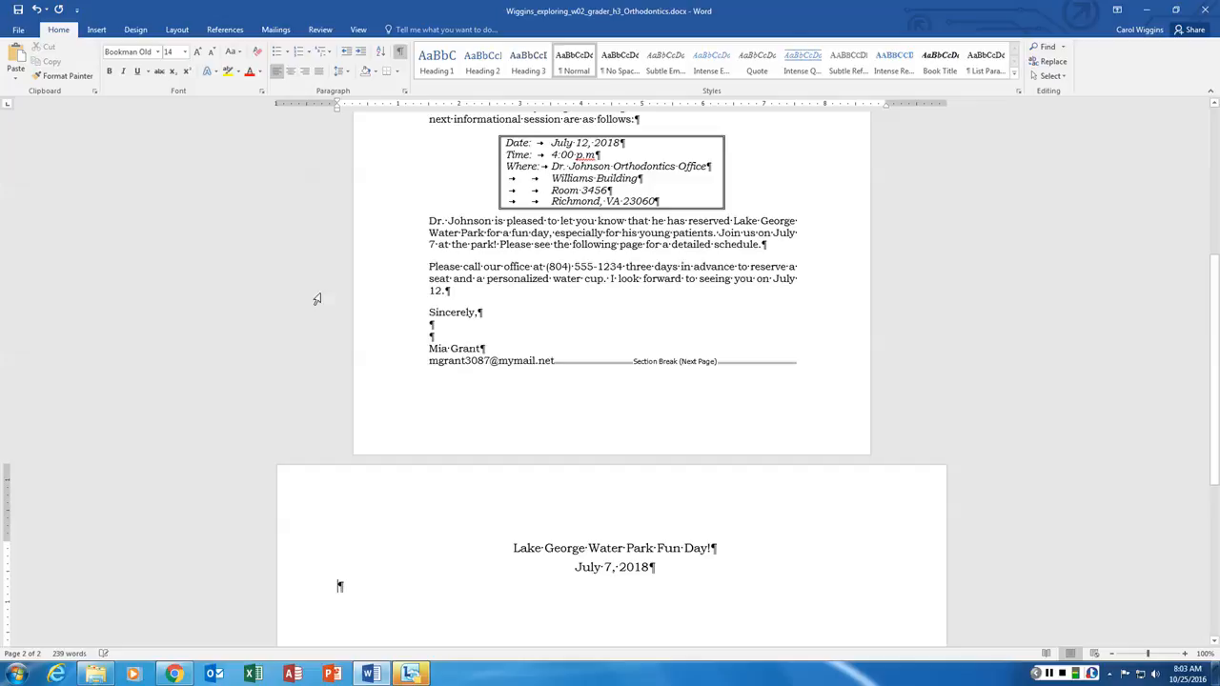
click(186, 52)
click(170, 116)
scroll(874, 366, down, 5)
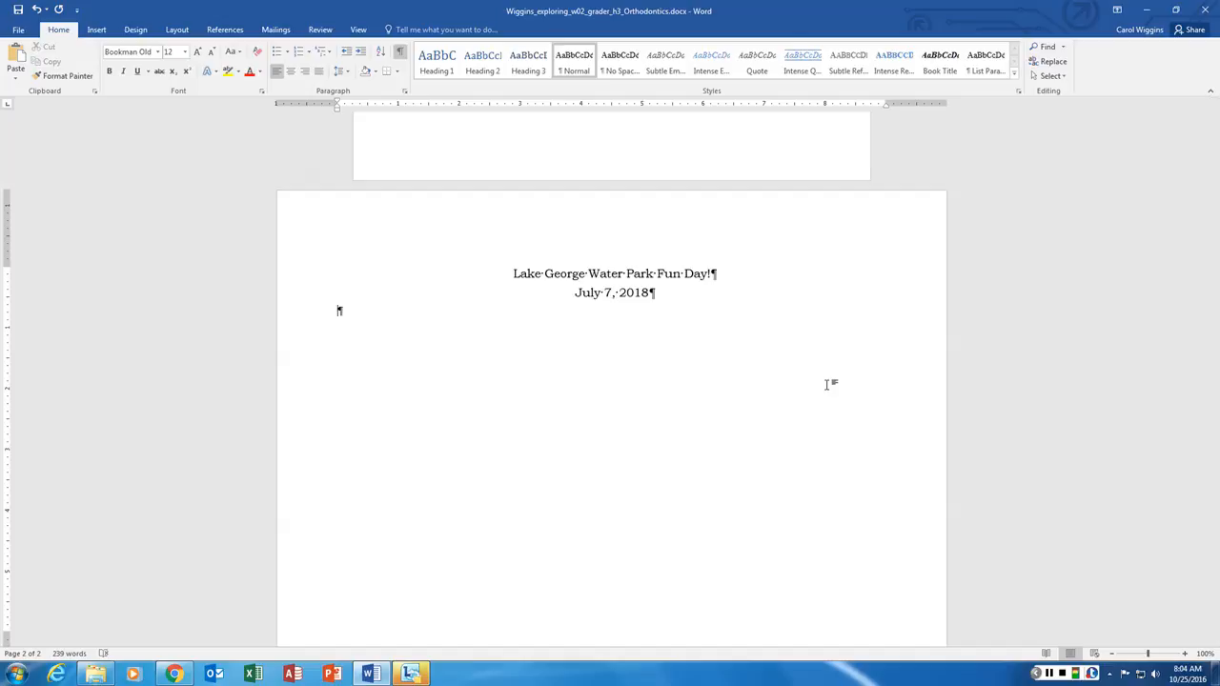
key(Tab)
key(Tab)
key(Tab)
key(Tab)
key(Tab)
key(Tab)
key(Tab)
key(BackSpace)
key(BackSpace)
key(BackSpace)
key(BackSpace)
key(BackSpace)
key(BackSpace)
key(BackSpace)
key(BackSpace)
key(BackSpace)
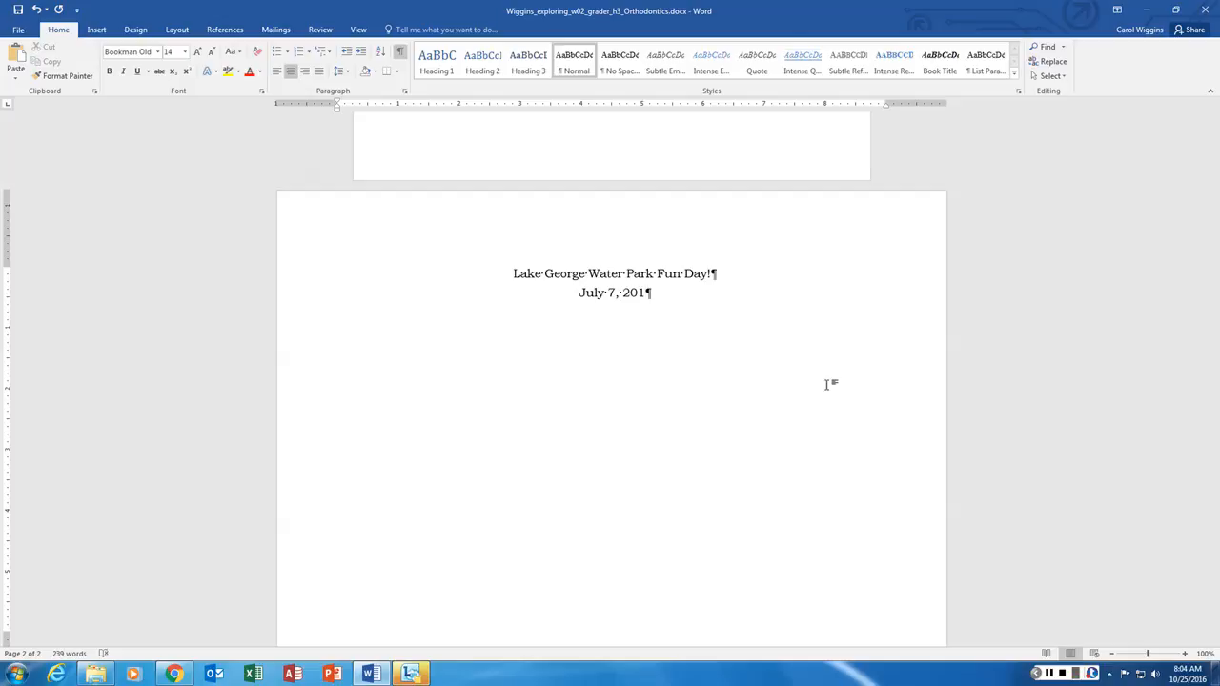
text(8)
key(Return)
key(Tab)
key(Tab)
key(Tab)
key(Tab)
key(Tab)
key(BackSpace)
key(BackSpace)
key(BackSpace)
key(BackSpace)
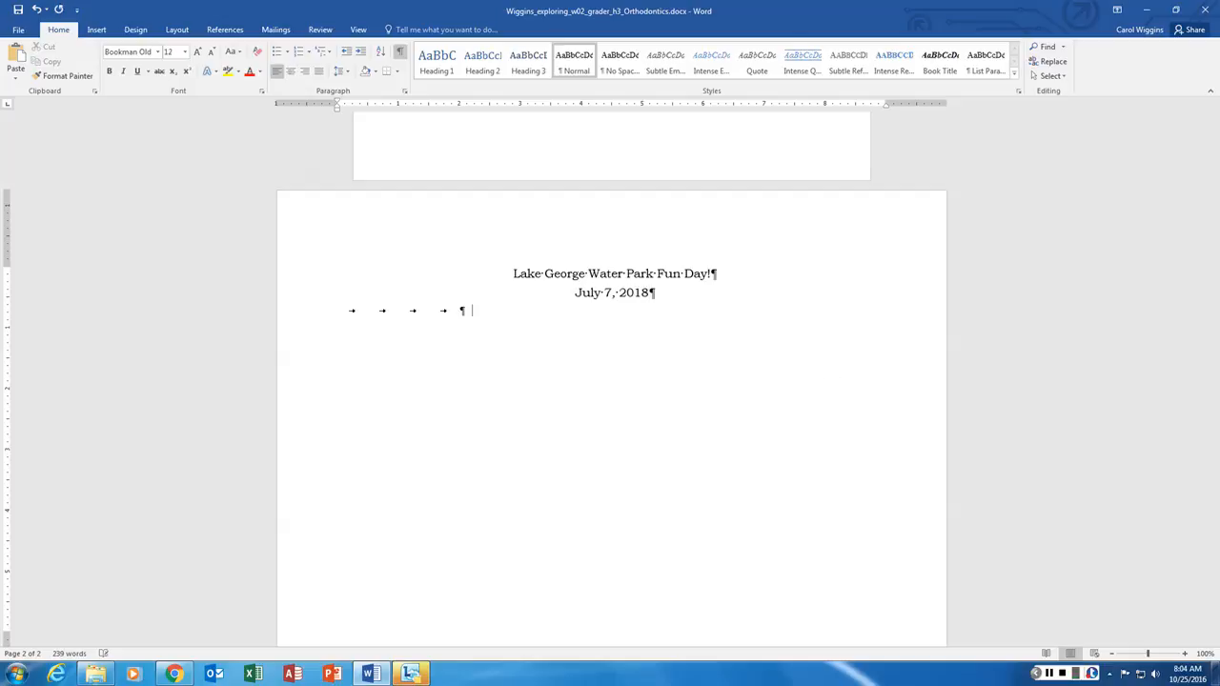
key(BackSpace)
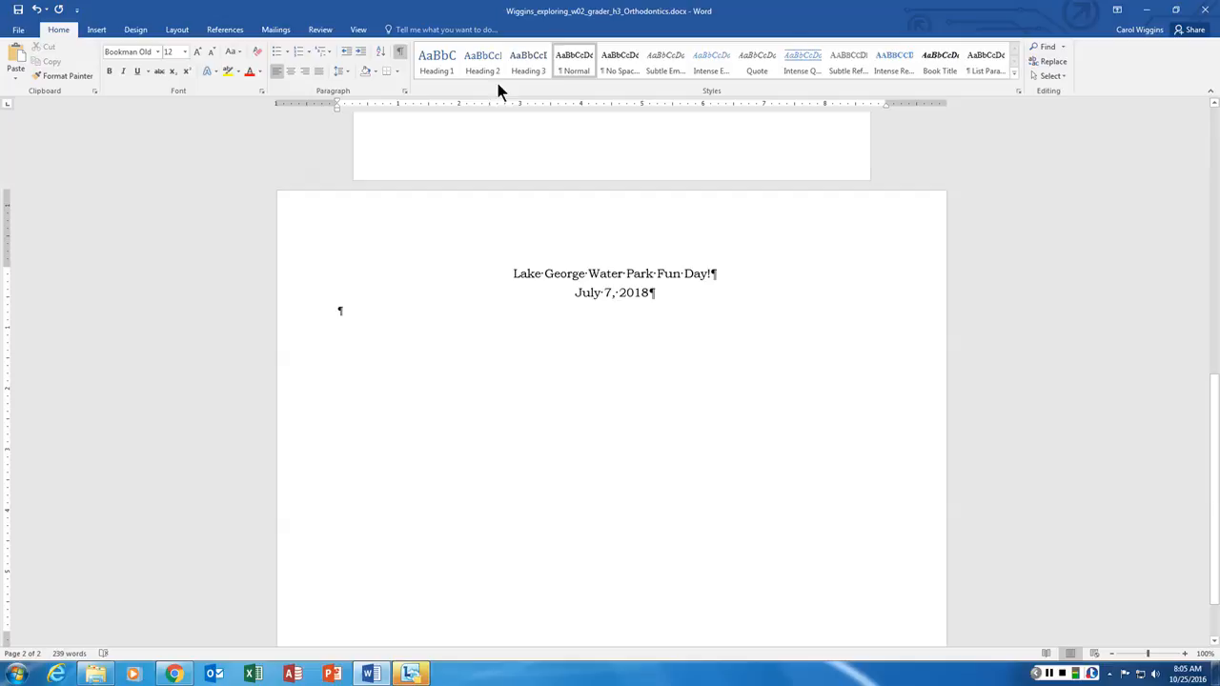
- Add a 2" left tab stop and a 7" right tab stop with a dot leader to the empty line
click(405, 92)
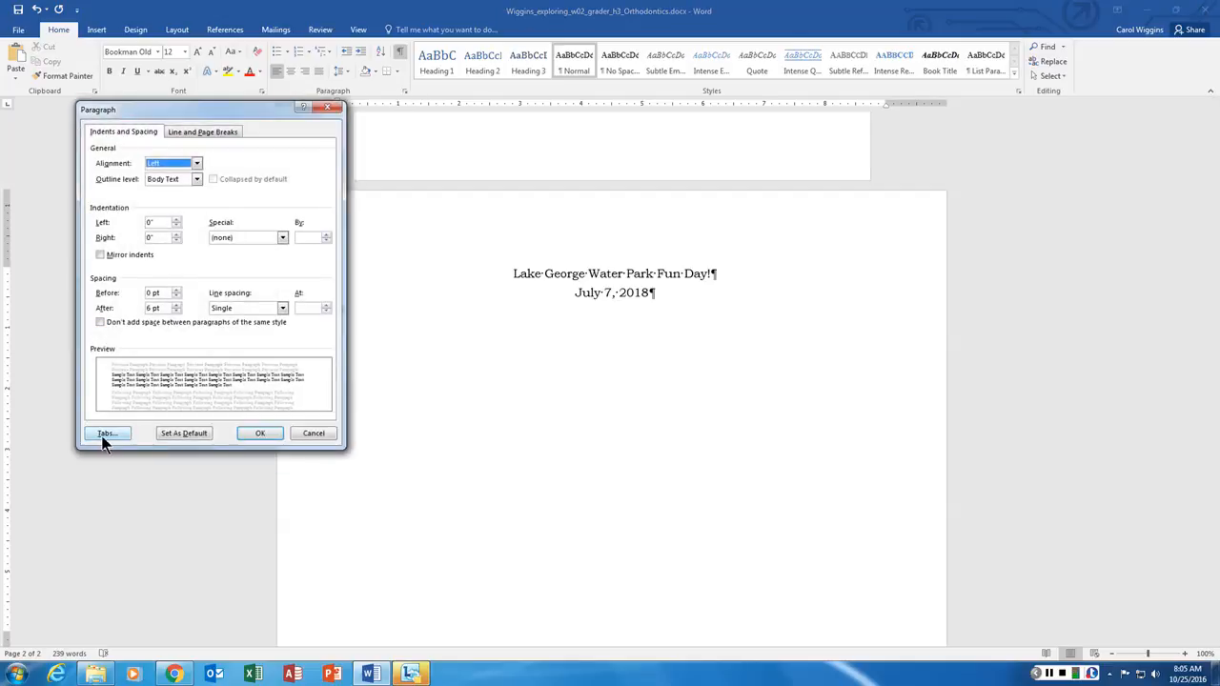
click(107, 434)
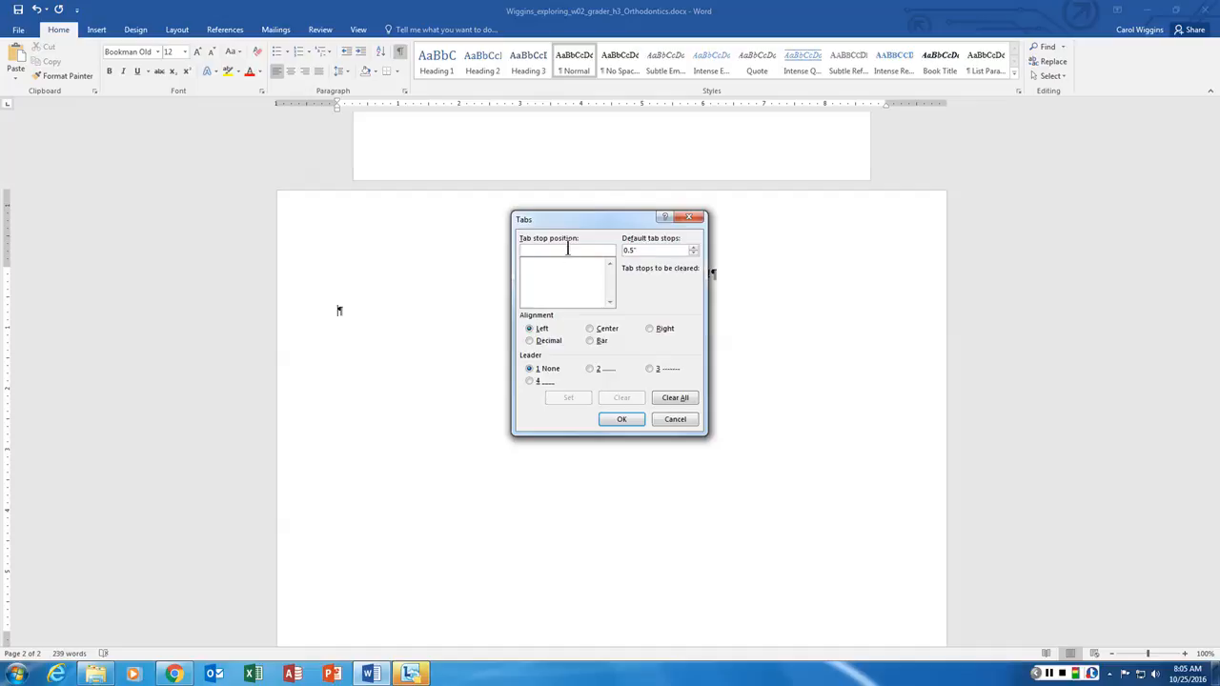
text(2)
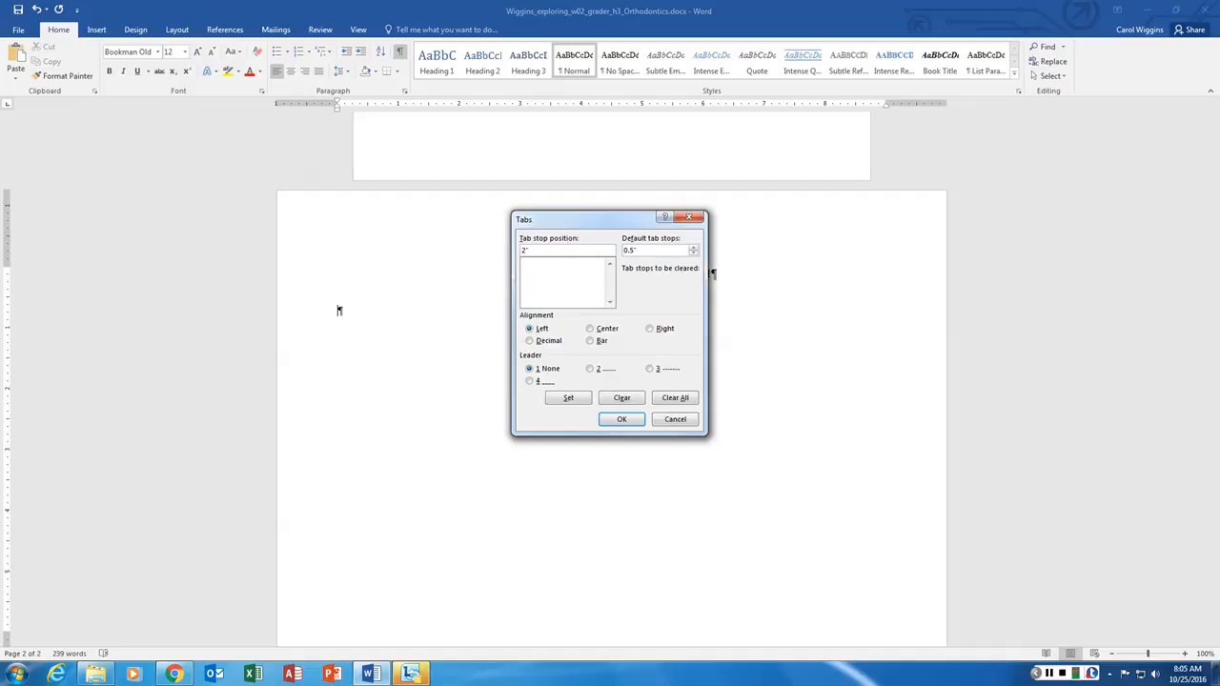
text(")
click(566, 398)
text(7)
click(649, 329)
click(588, 369)
click(570, 401)
click(622, 421)
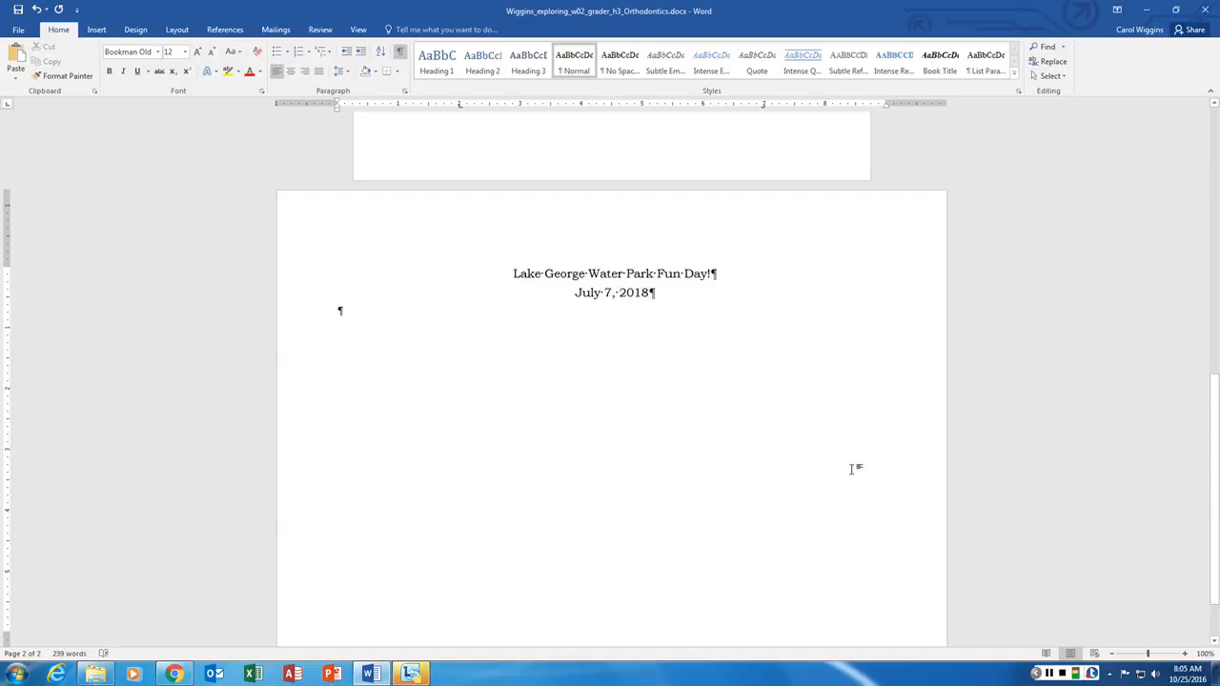
- Enter the first schedule lines: 'Check-in' at 9:00 and 'Water slide' at 9:30 11:00
key(Tab)
text(Check-in)
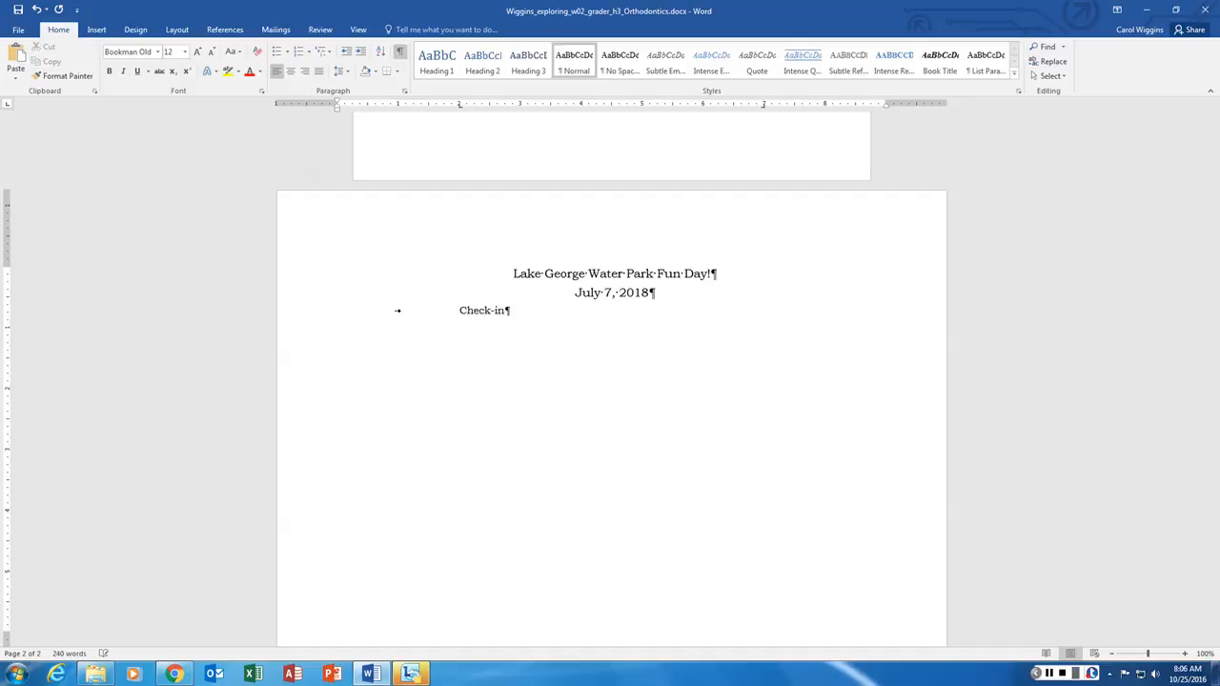
key(Tab)
text(9:00)
key(Return)
key(Tab)
text(Water Slide)
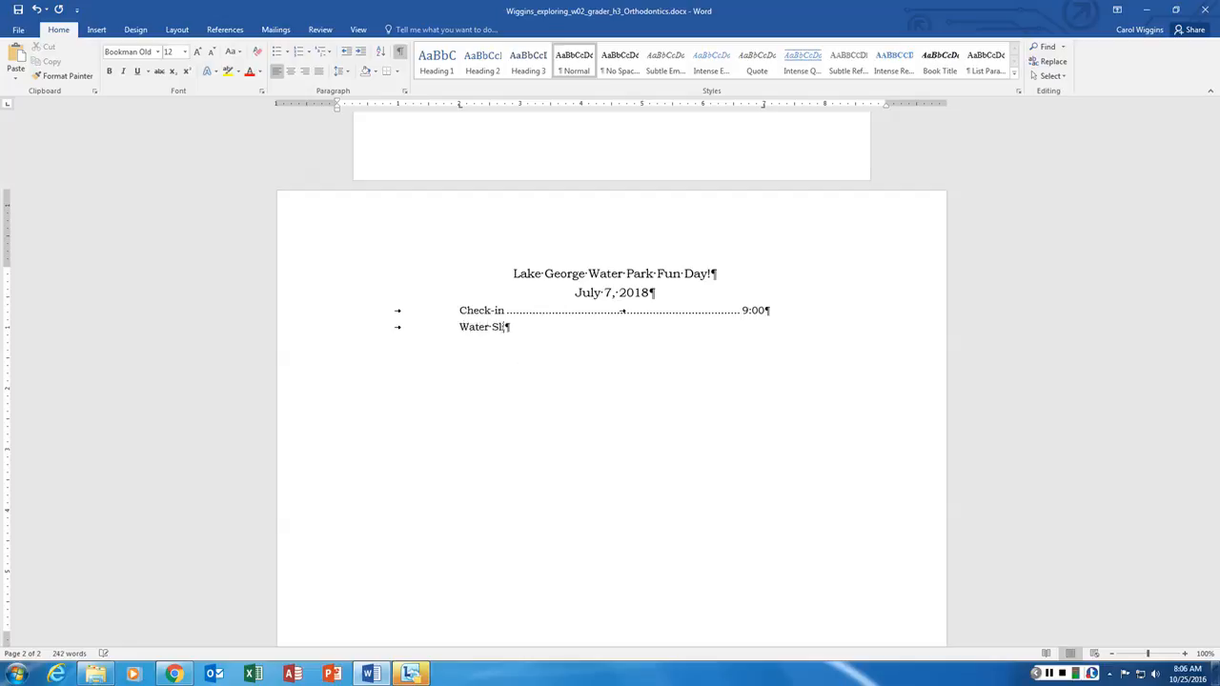
key(BackSpace)
key(BackSpace)
key(BackSpace)
key(BackSpace)
key(BackSpace)
text(slide)
key(Tab)
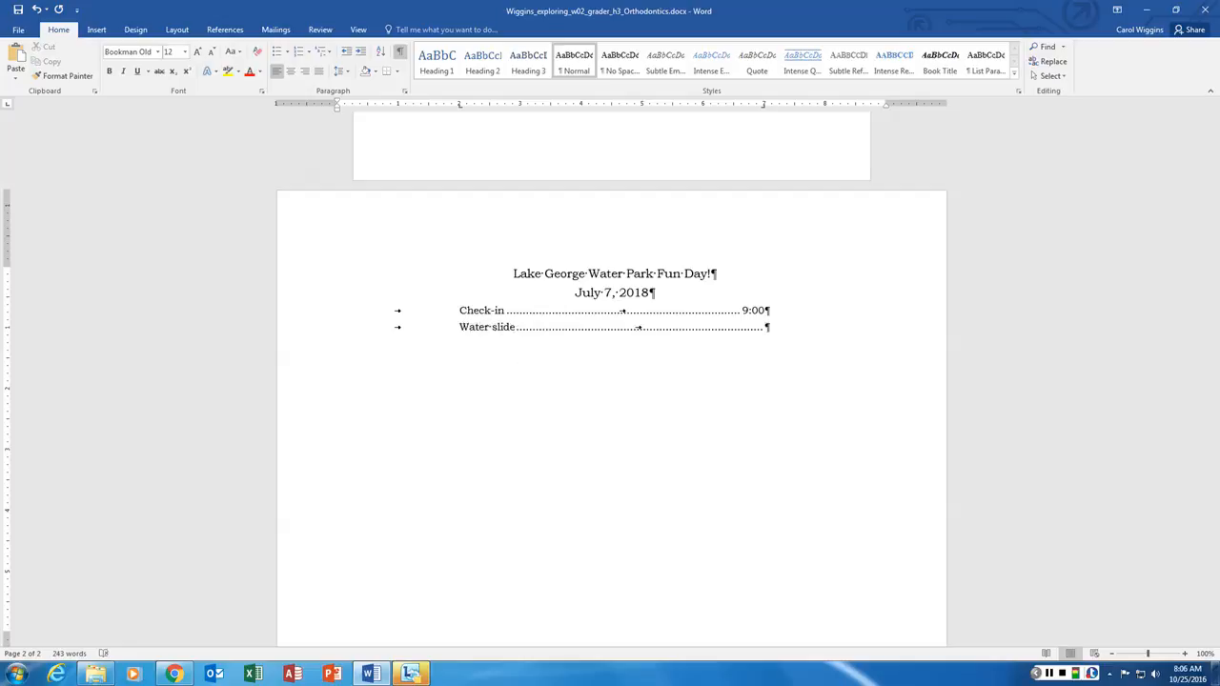
text(9:30 )
text(11:00)
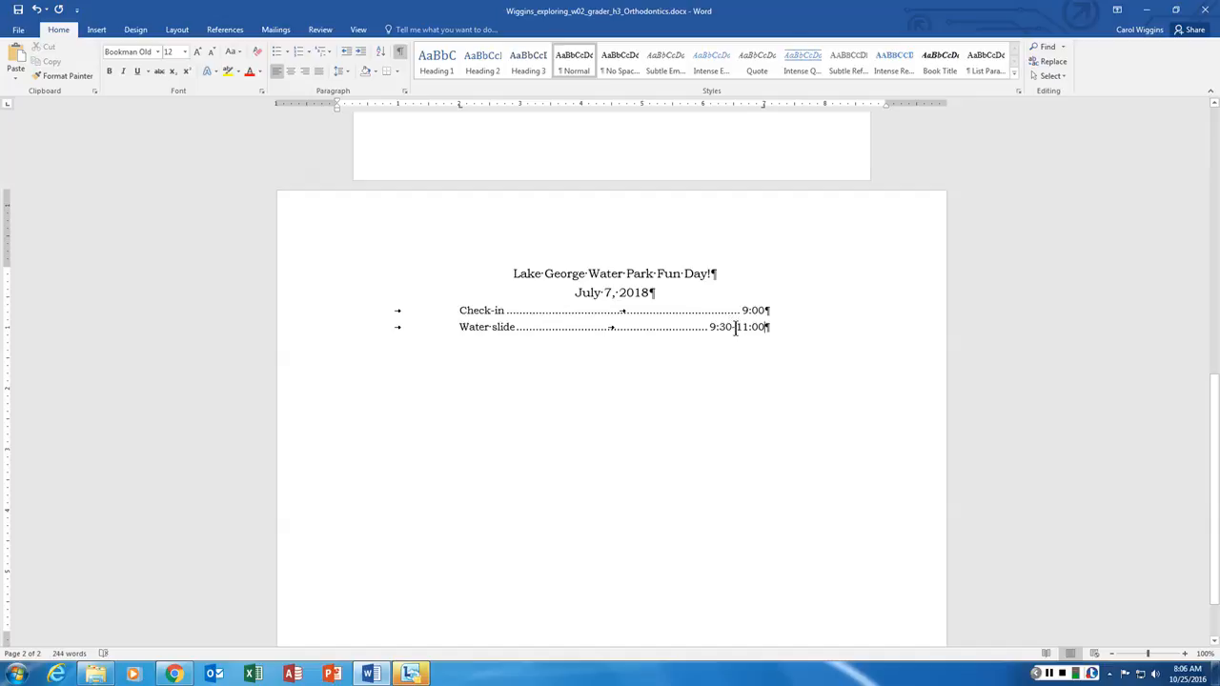
- Add 'Lunch at the pavillion' 11:00-12:00 and 'Wave pool' 12:00-2:00 with dot leaders
key(Return)
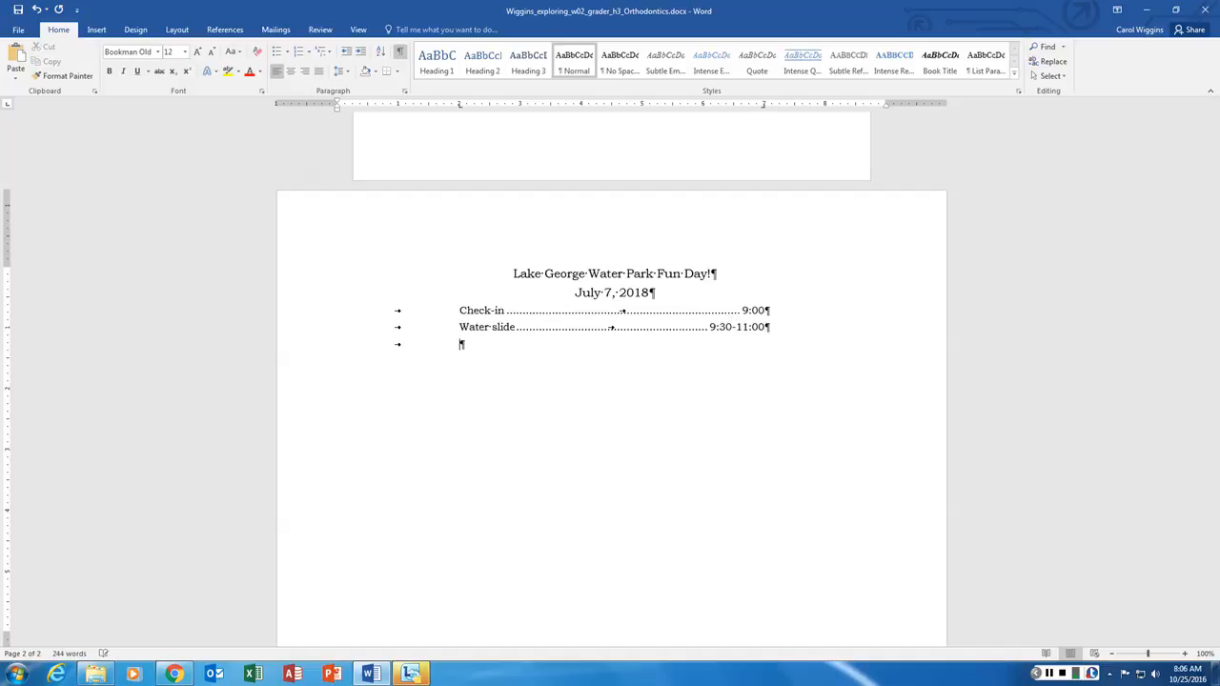
text(Lunch at the pavillion)
key(Tab)
text(11:00-)
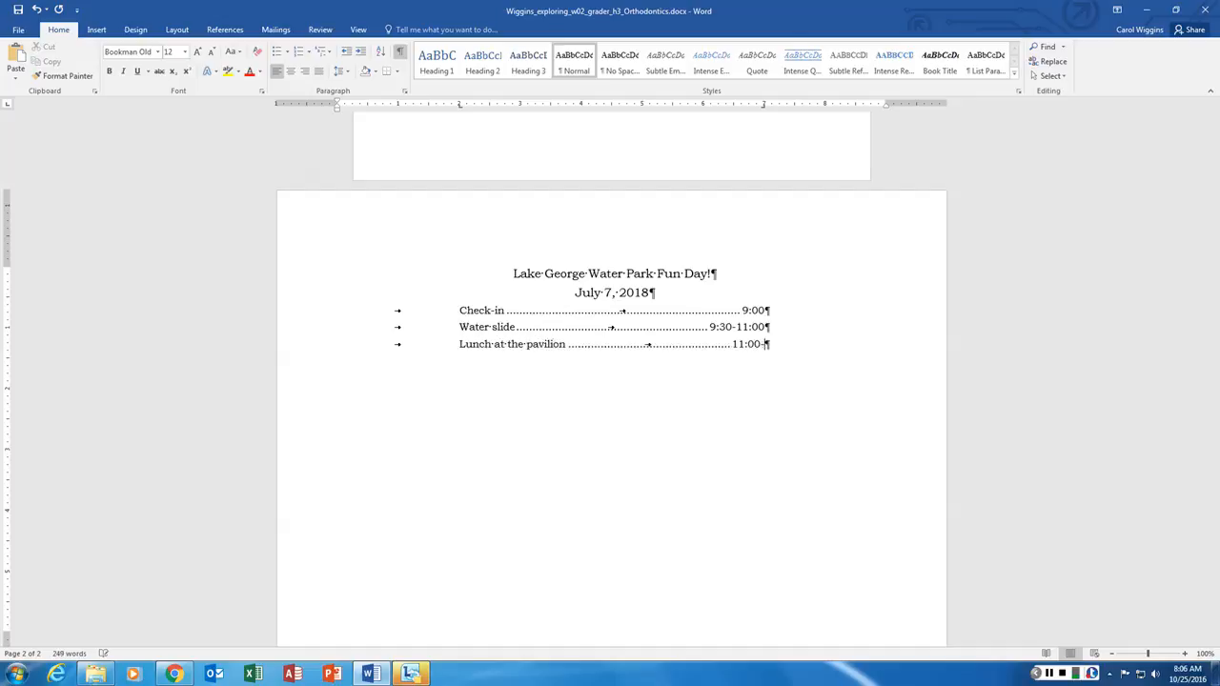
text(12:0)
text(0)
key(Return)
text(Wave poo)
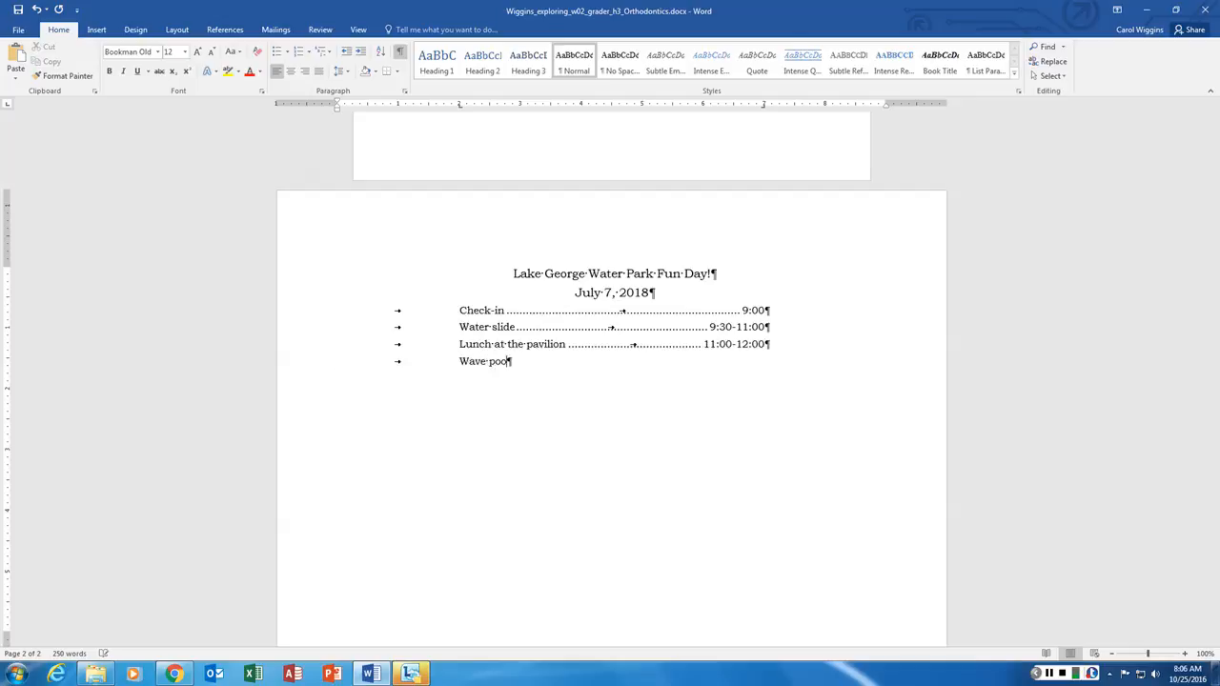
text(l)
key(Tab)
key(Tab)
text(12:00)
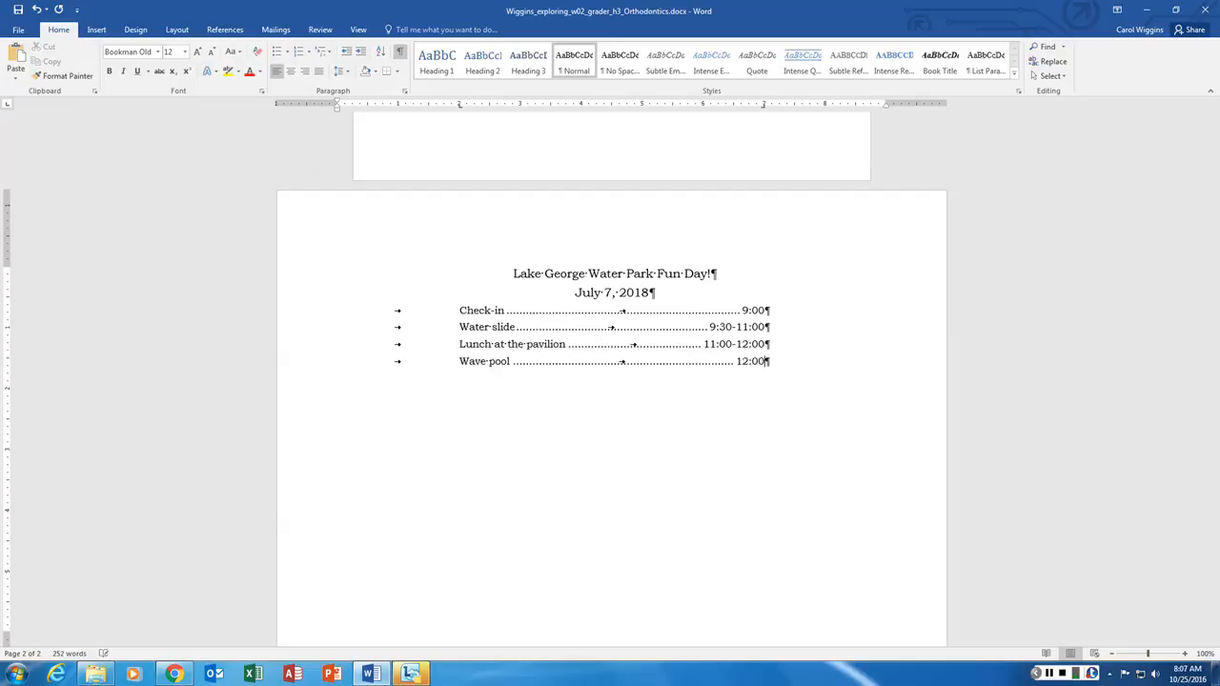
text(-2:00)
- Add 'Bungee' 2:00-3:00 and 'Parent pickup at the gate' 3:00-3:30 with dot leaders
key(Return)
text(Bungee)
key(Tab)
text(2:00-3:)
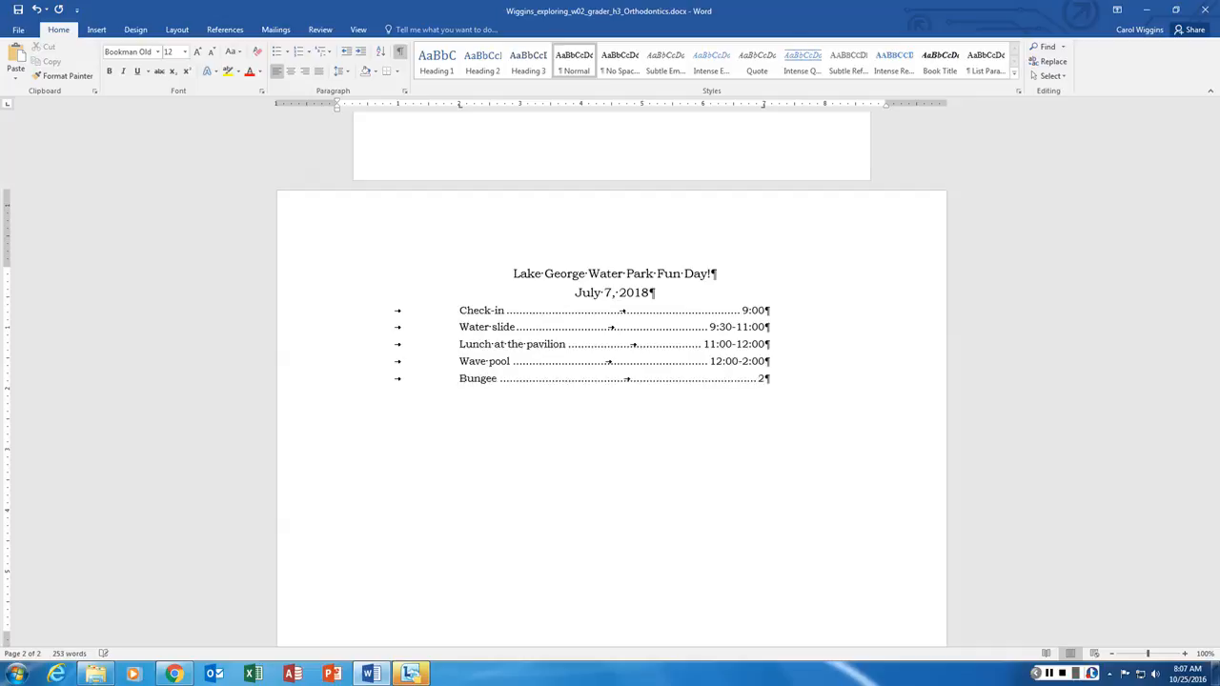
text(00)
key(Return)
text(pav)
key(BackSpace)
key(BackSpace)
key(BackSpace)
text(Parent pick)
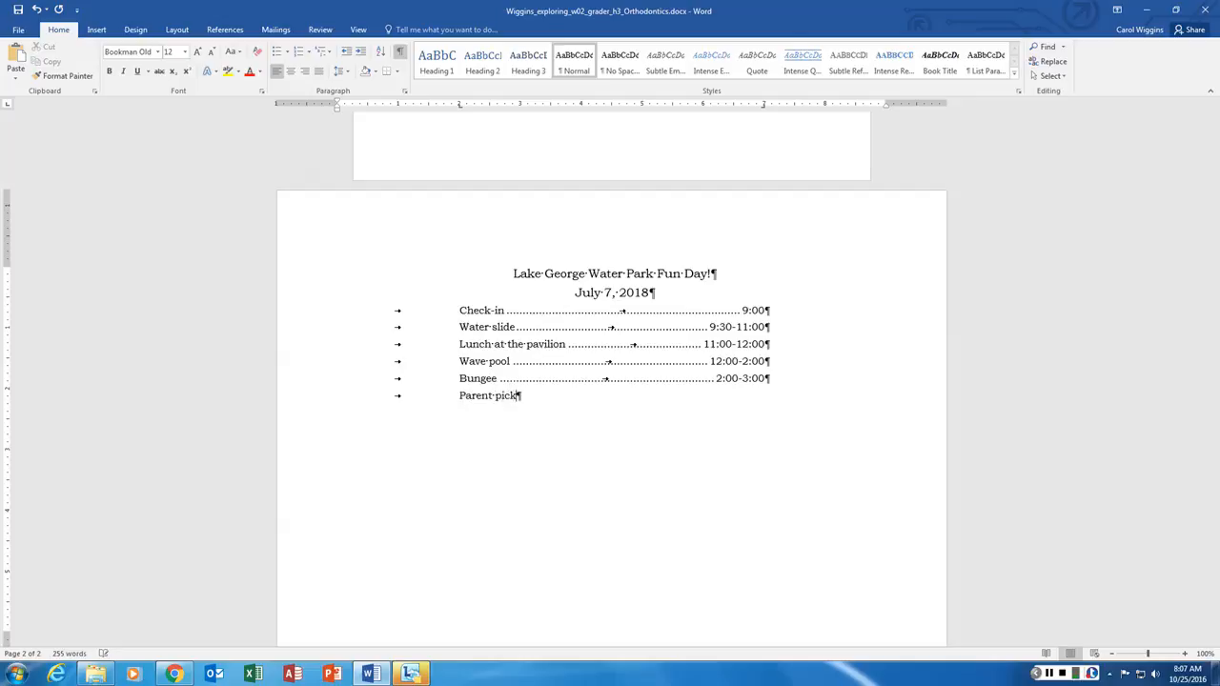
text(up at the gate)
key(Tab)
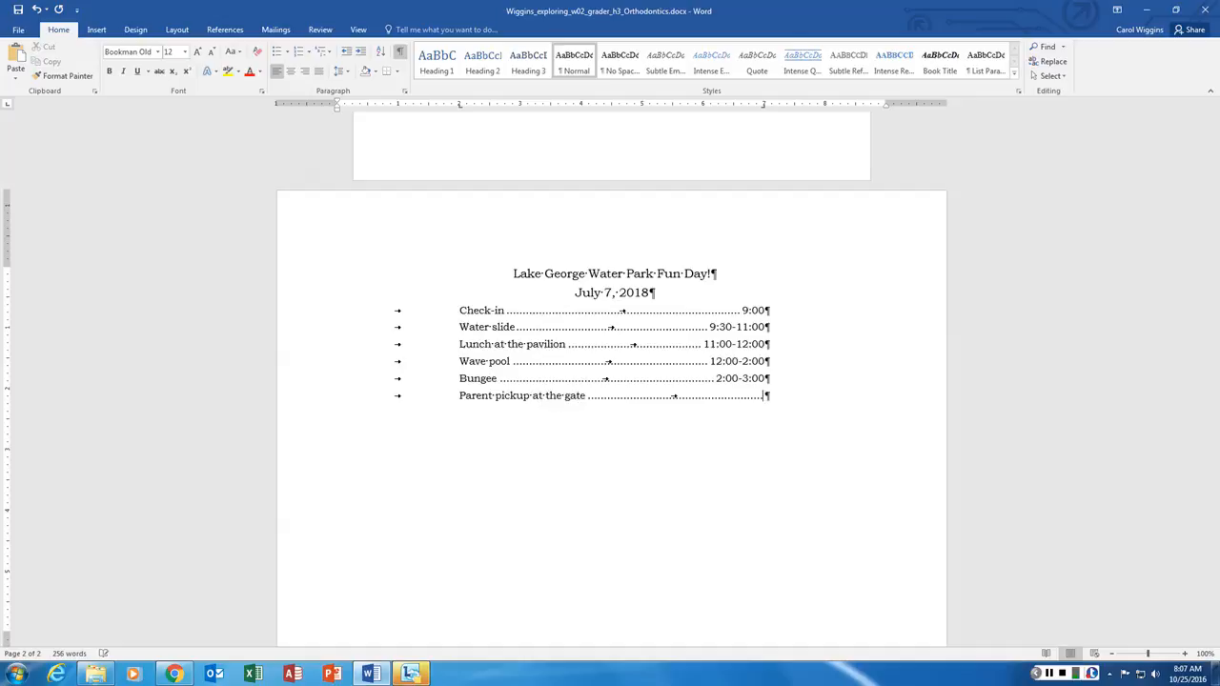
text(3:00-3:30)
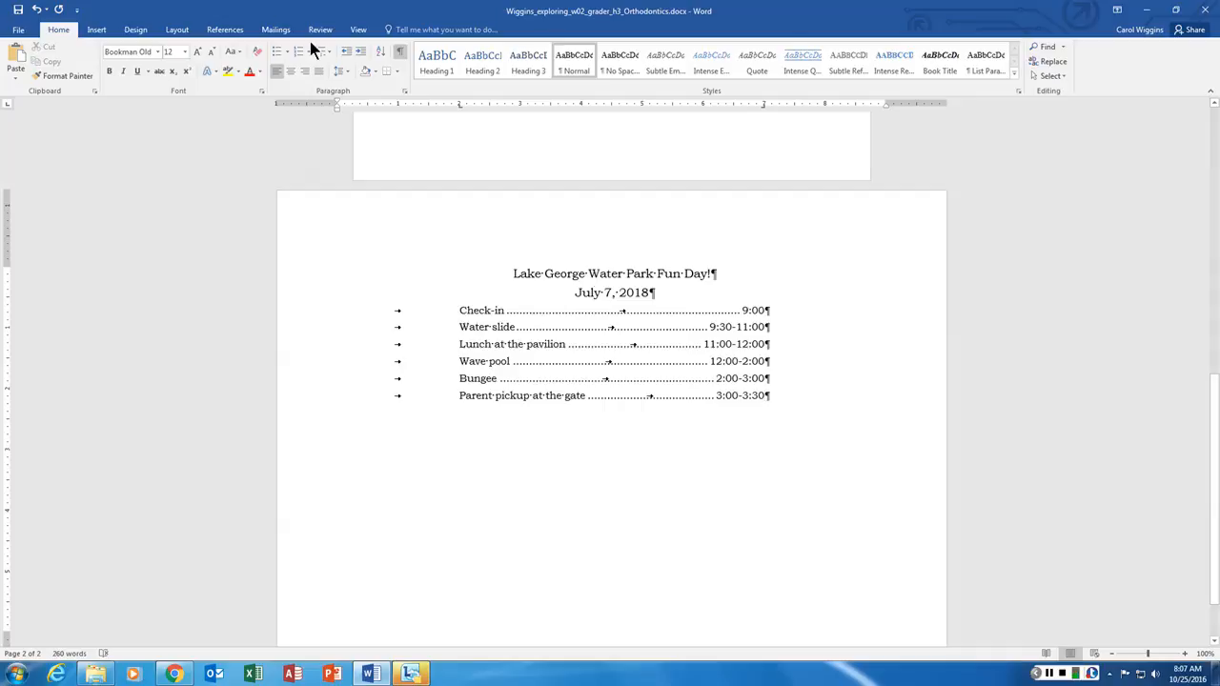
- Choose Integral from the Design tab's Themes gallery and check the result on the Fun Day title
click(143, 28)
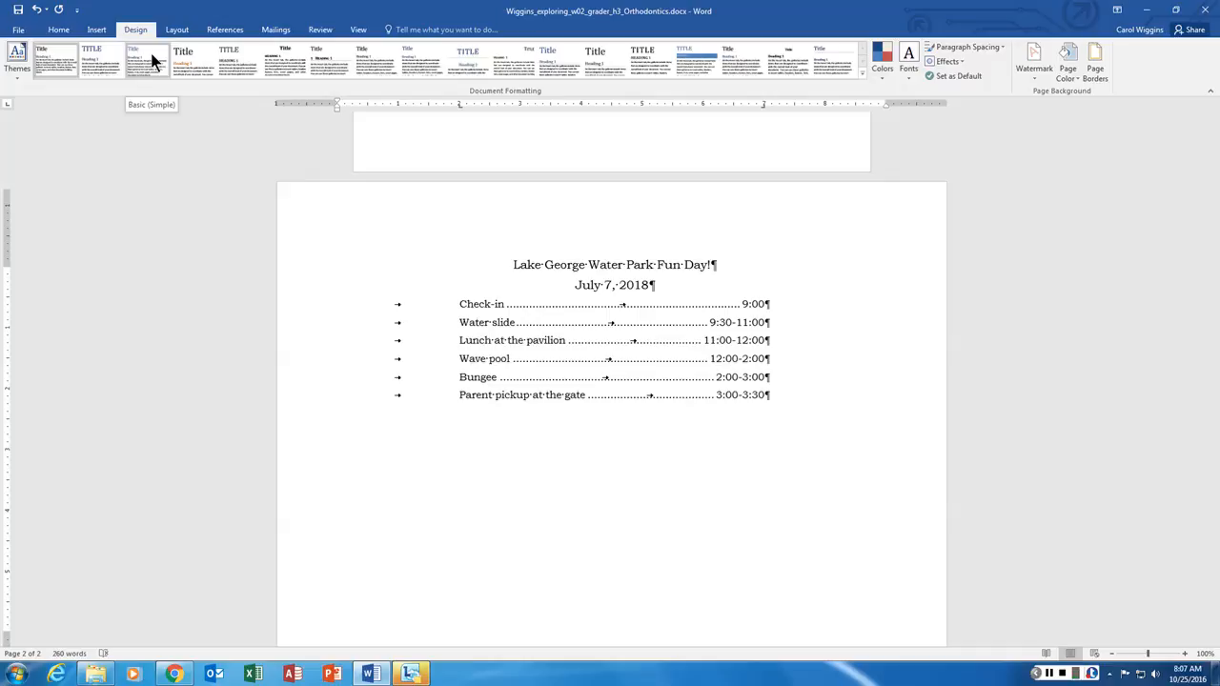
click(23, 80)
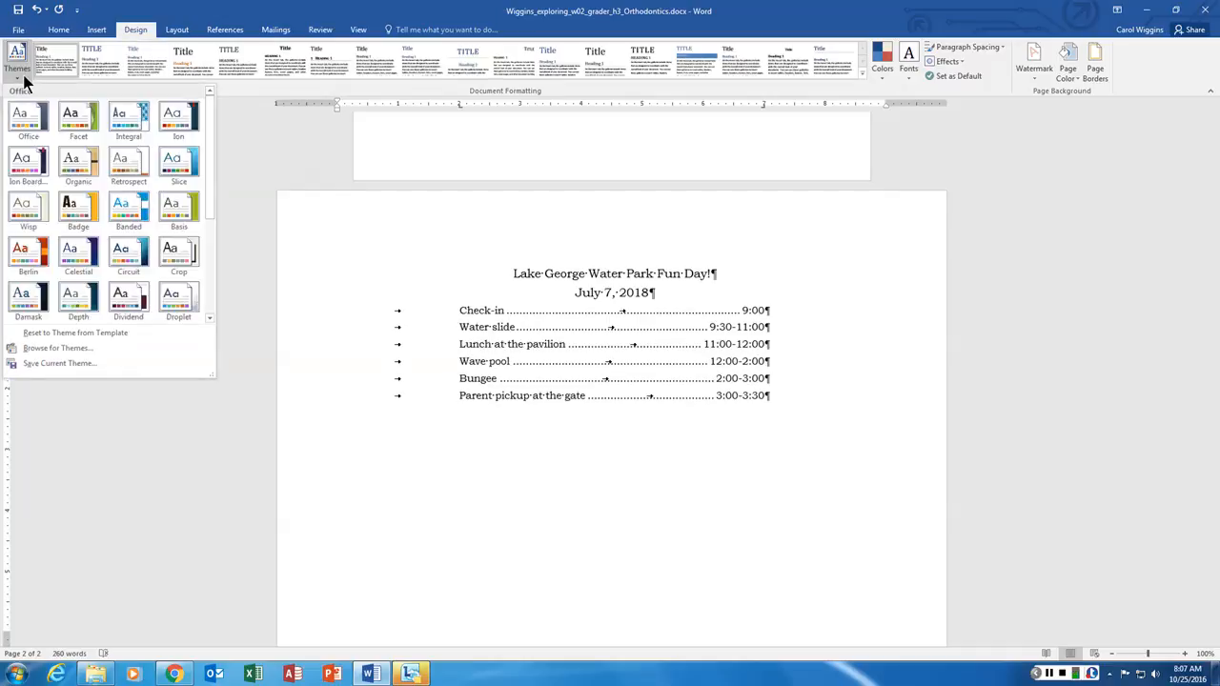
click(128, 119)
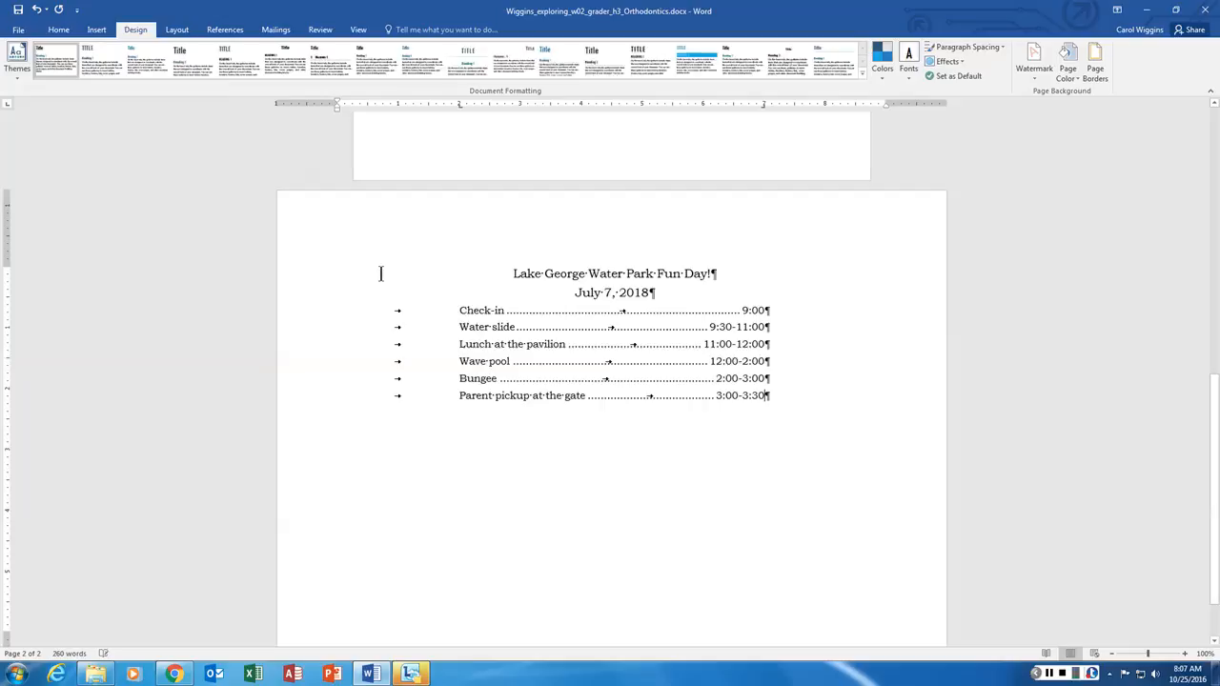
click(515, 274)
scroll(777, 384, up, 5)
scroll(780, 384, down, 5)
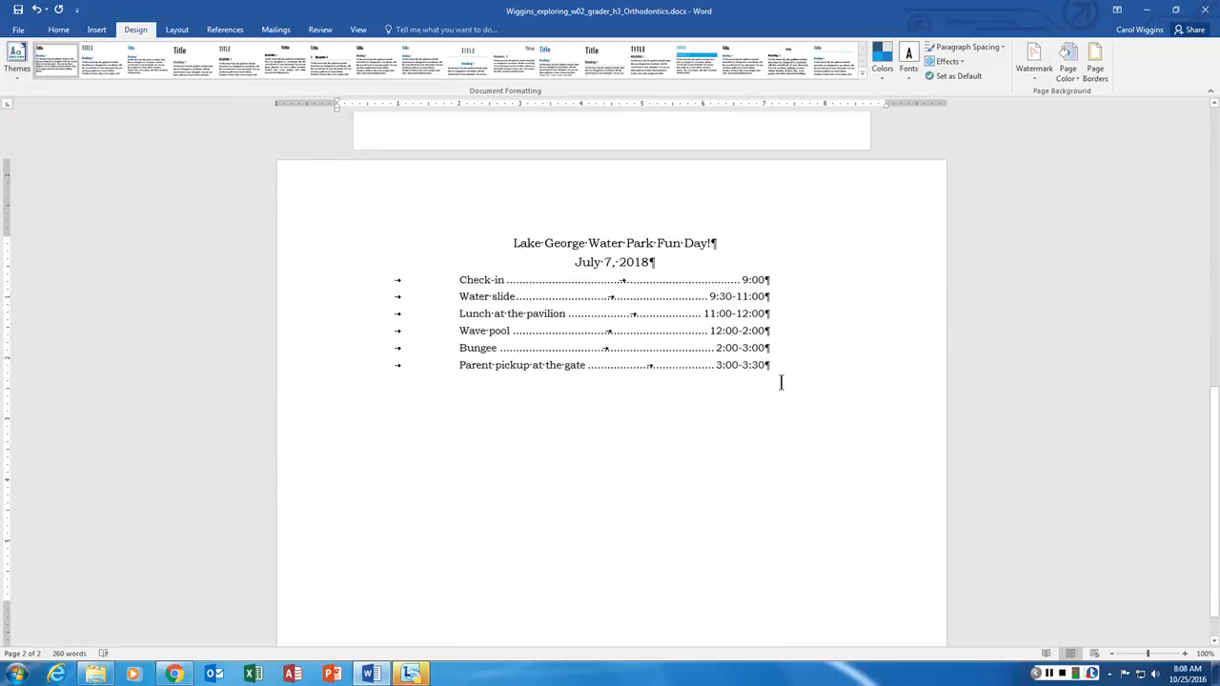
click(17, 72)
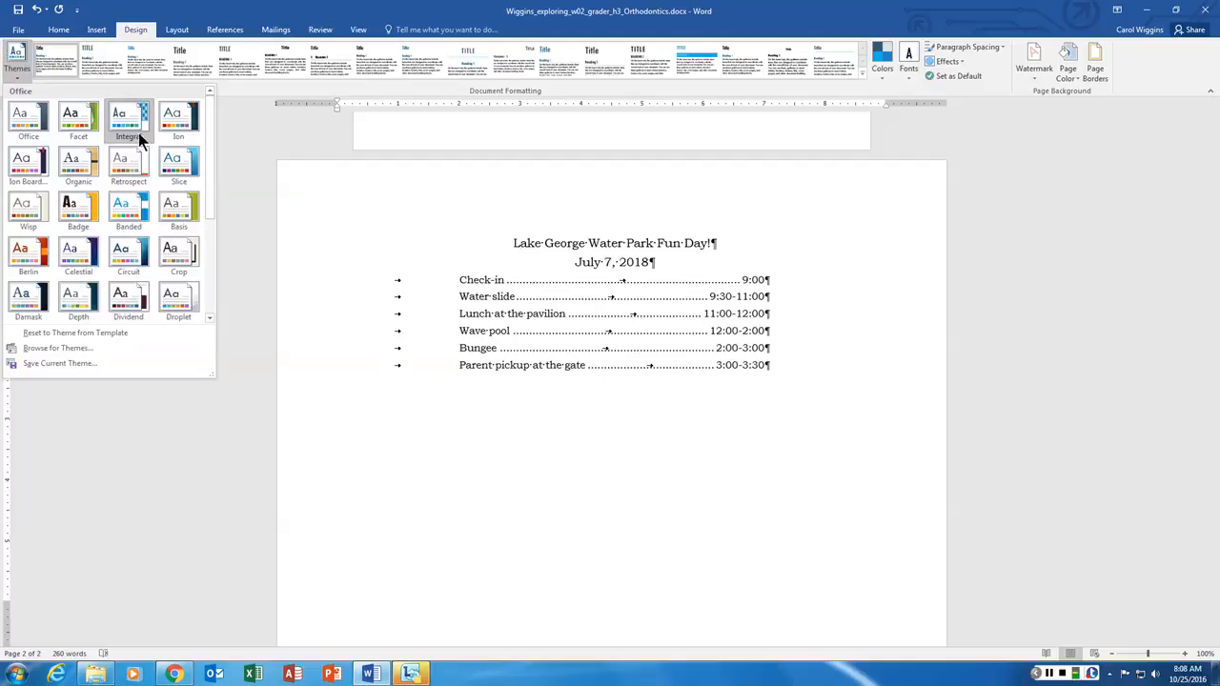
click(555, 334)
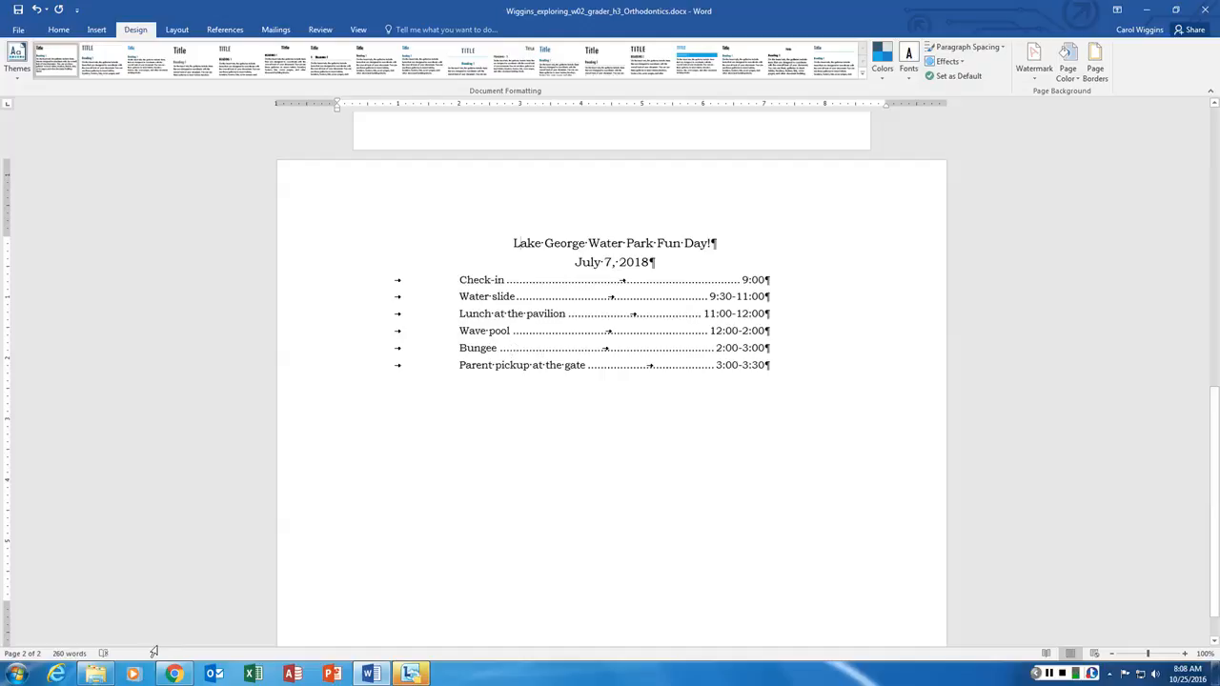
- Run the spelling check, correcting 'p.m' to 'p.m.', then return to the Fun Day title on page 2
click(103, 653)
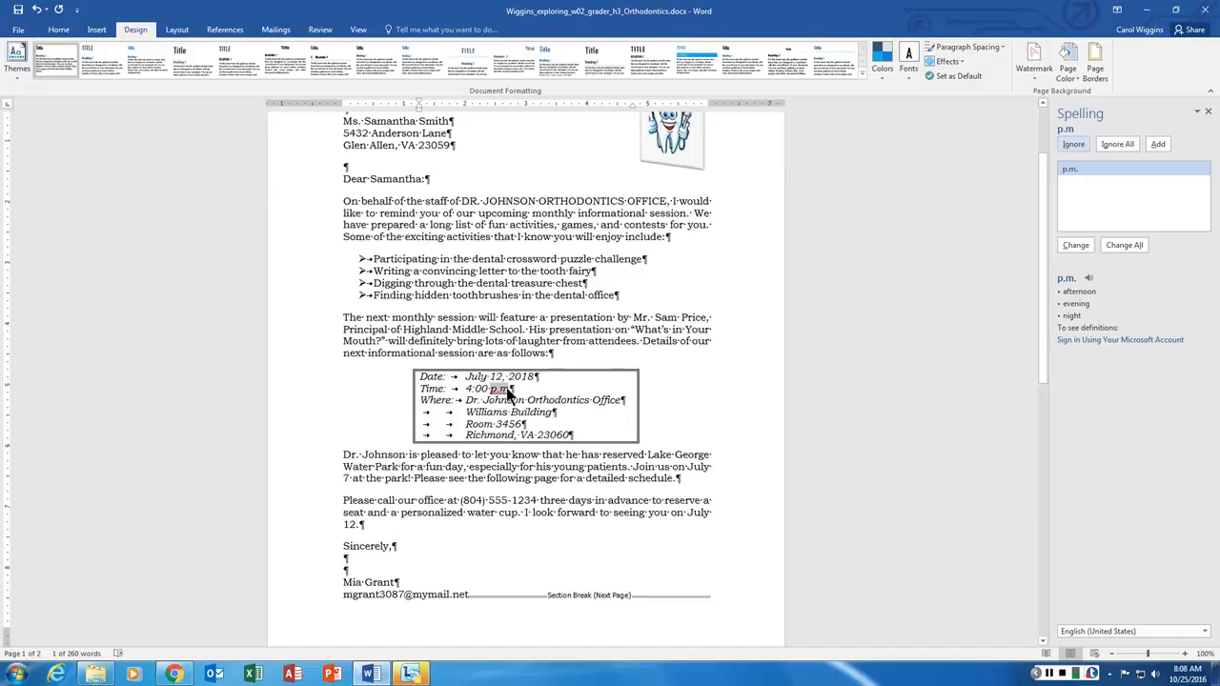
click(1080, 247)
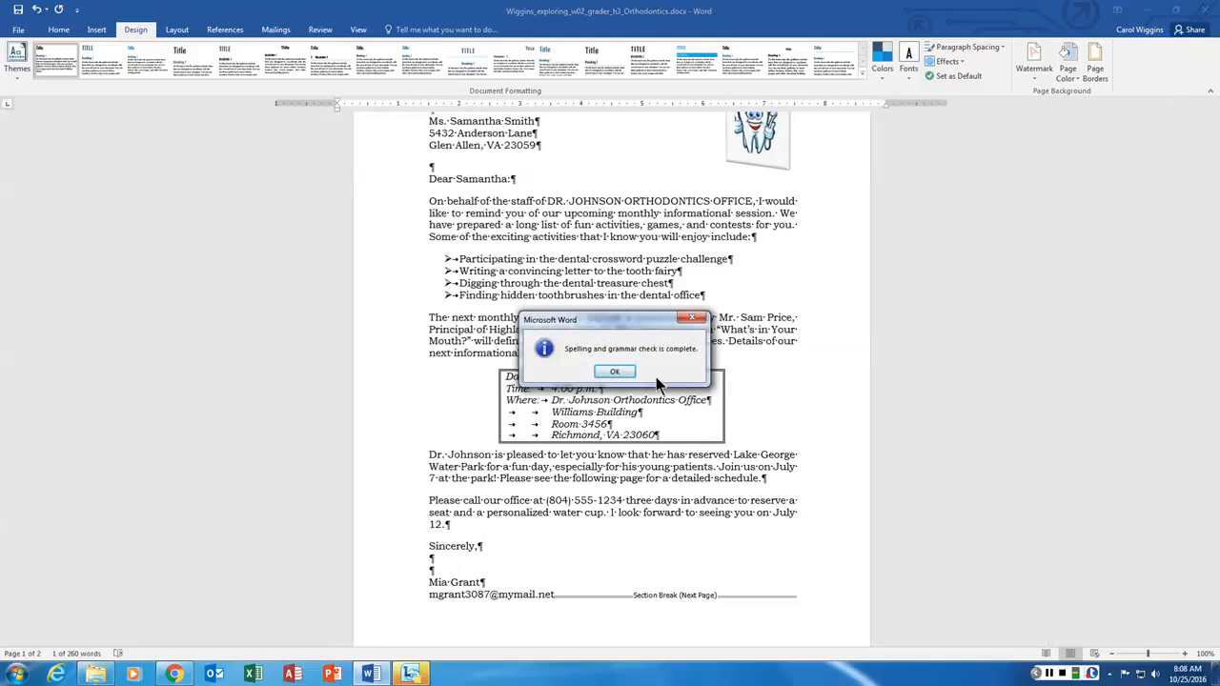
click(615, 370)
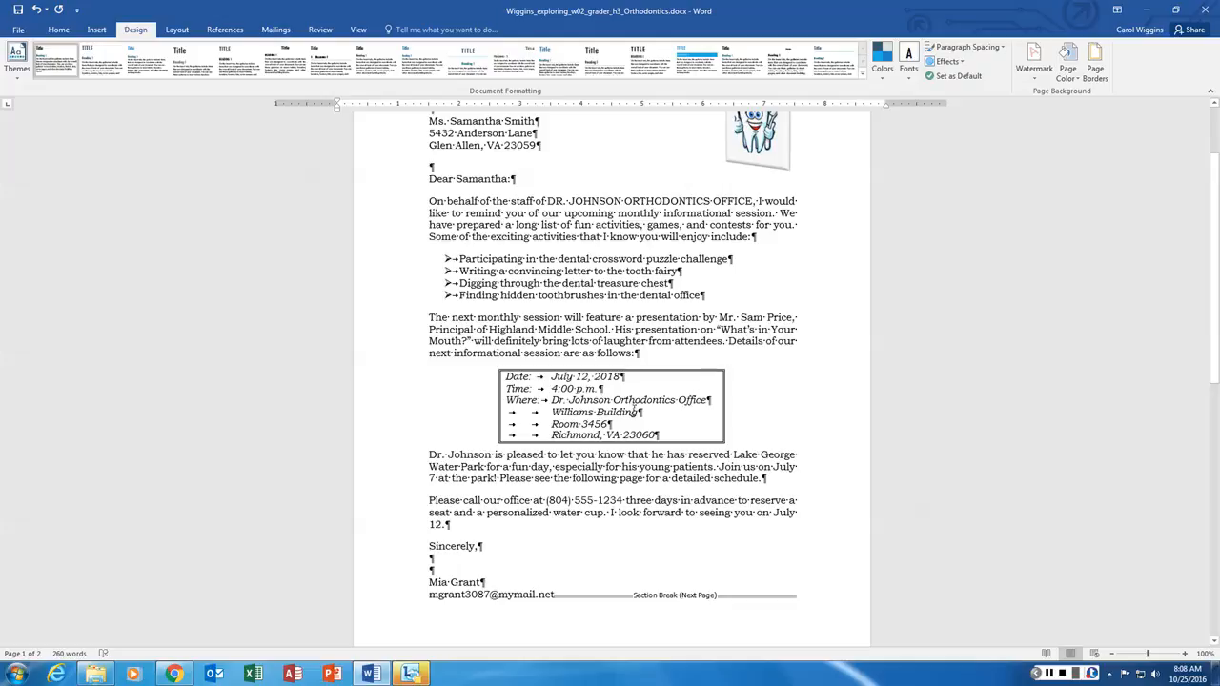
scroll(632, 412, down, 8)
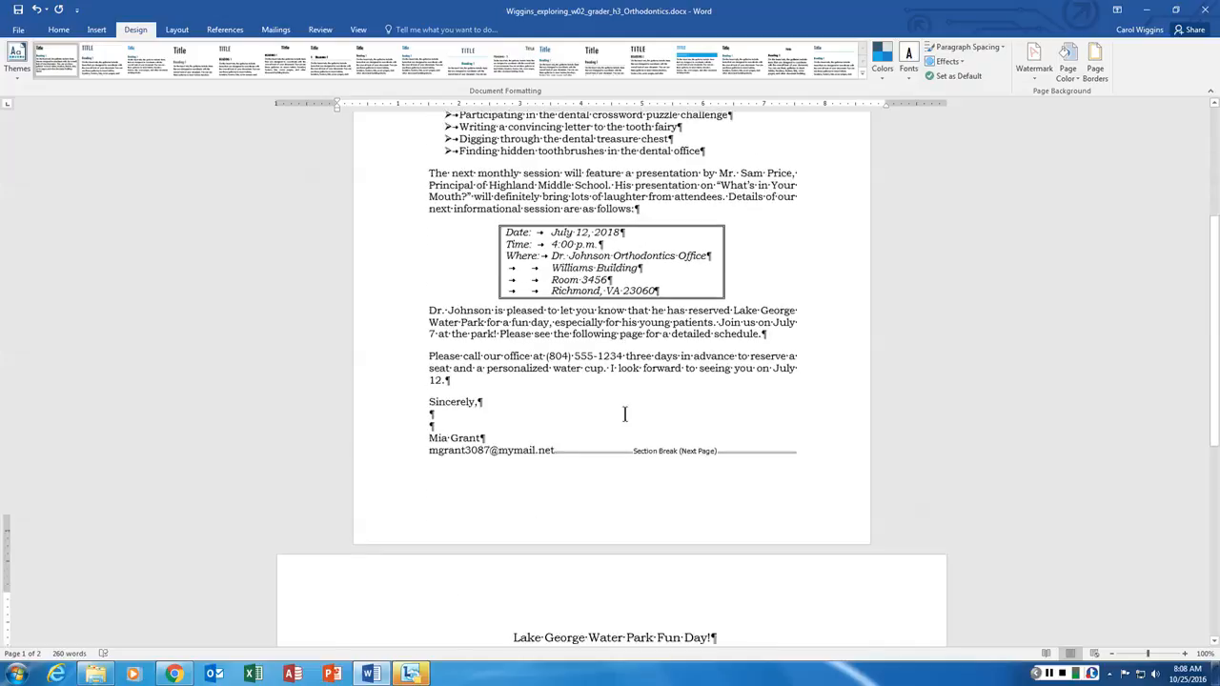
click(521, 355)
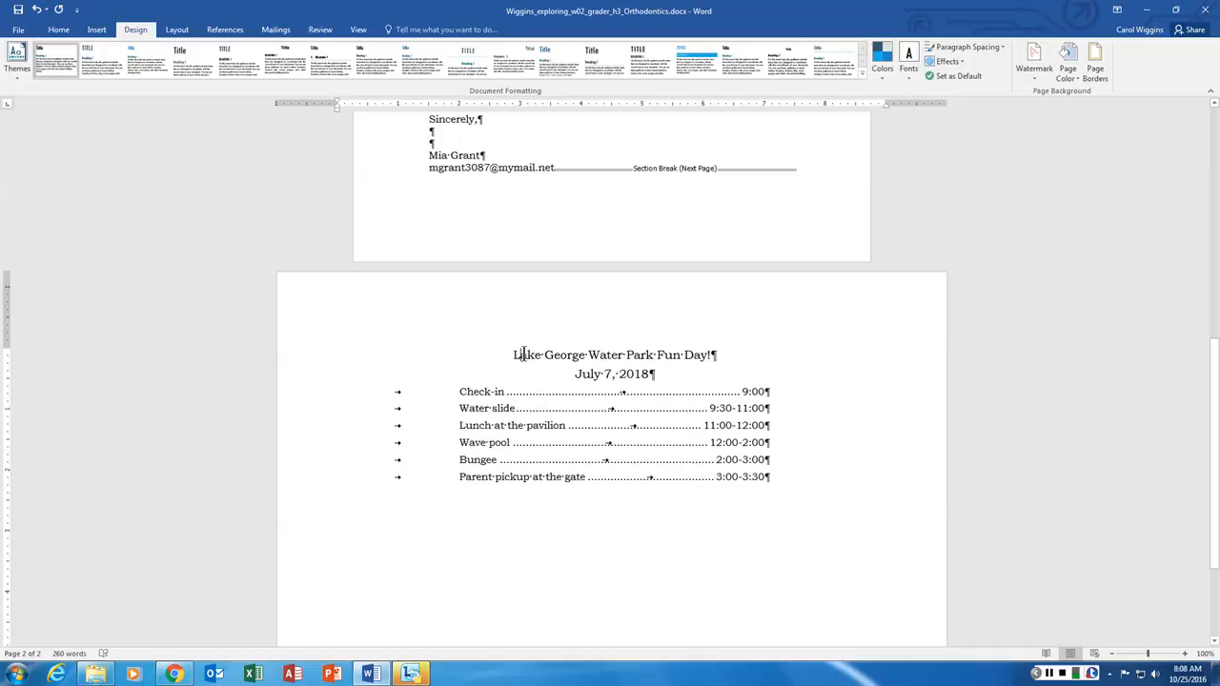
- Select the 'Lake George Water Park Fun Day!' title and look through the styles and quick formatting options
drag(515, 355, 710, 354)
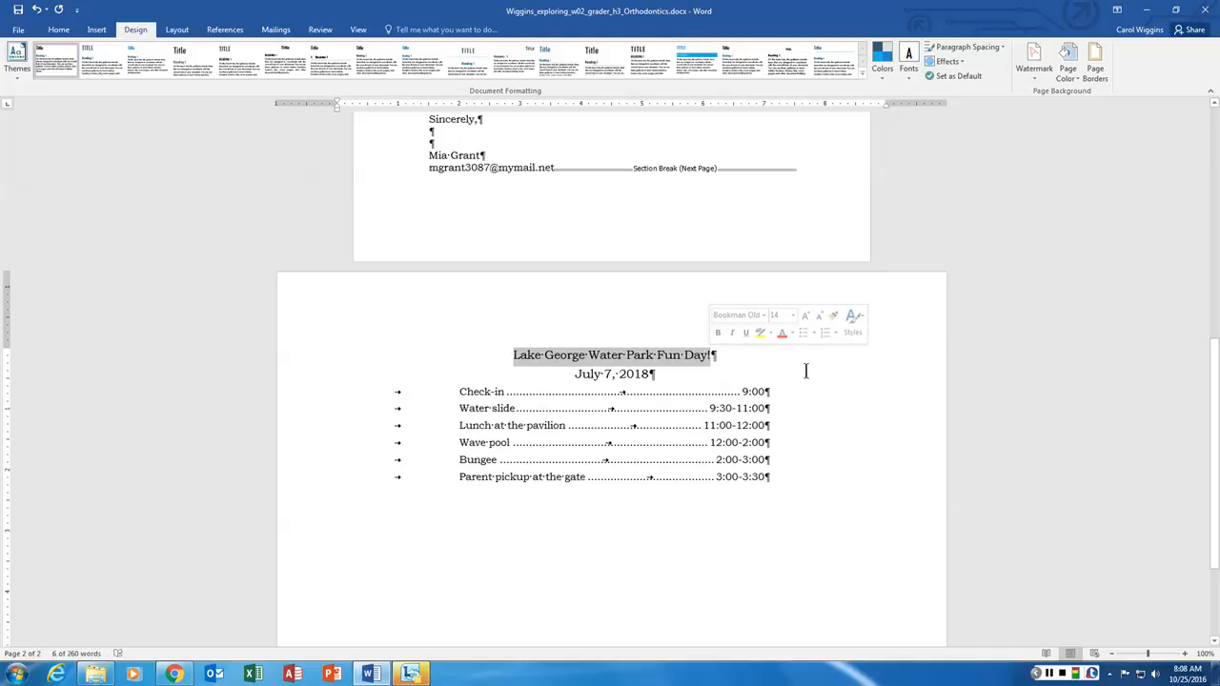
click(855, 321)
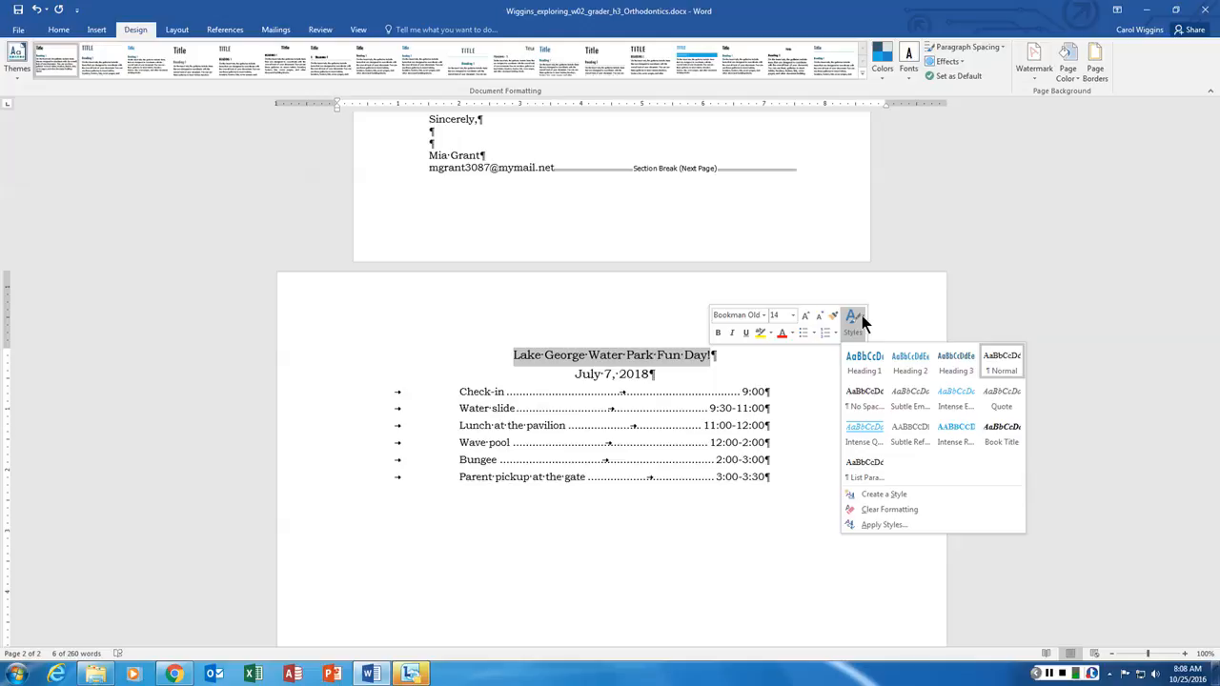
click(897, 283)
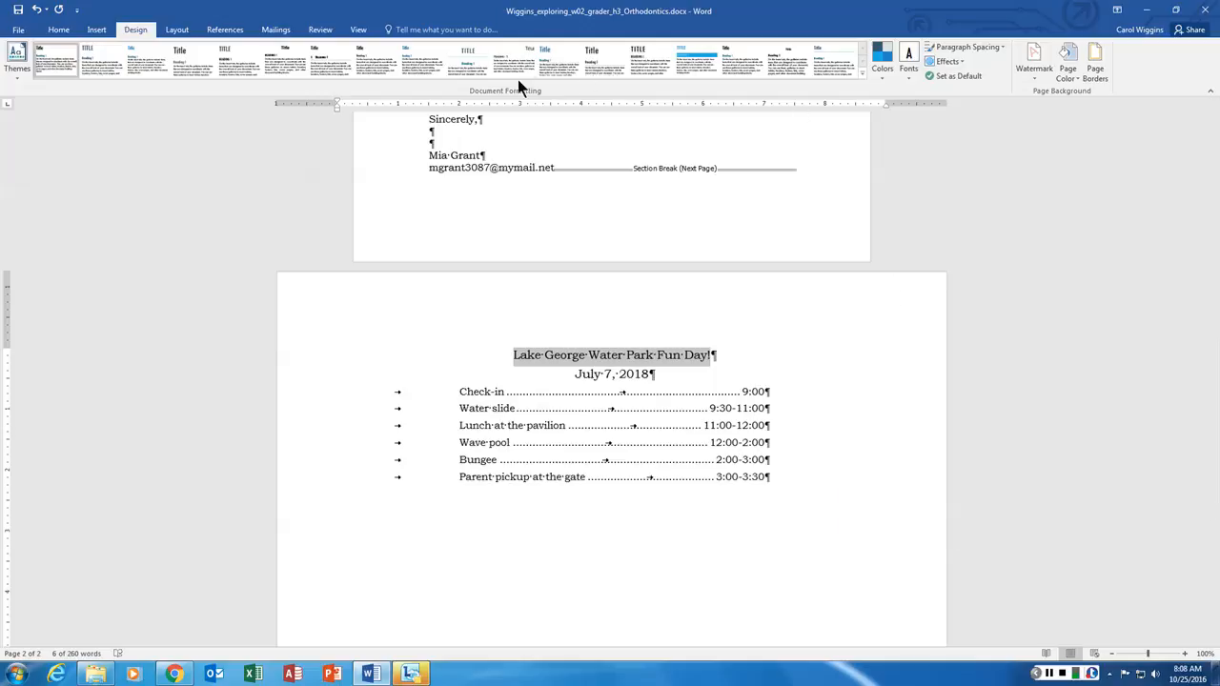
click(96, 29)
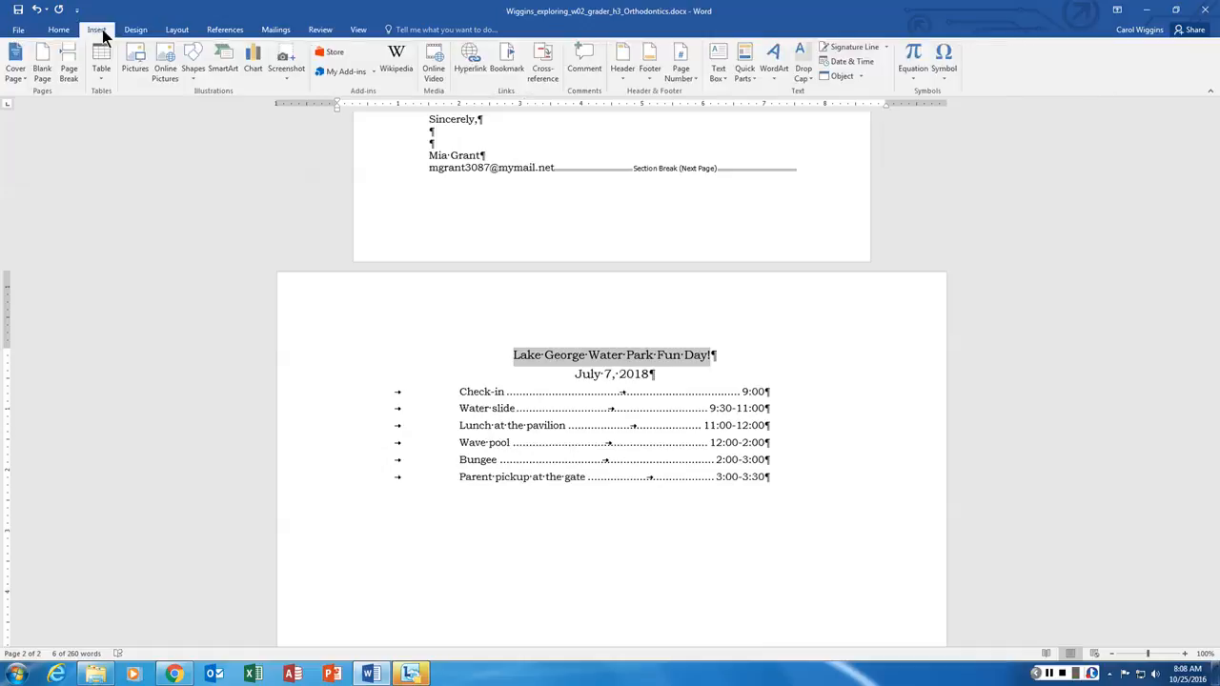
right_click(597, 356)
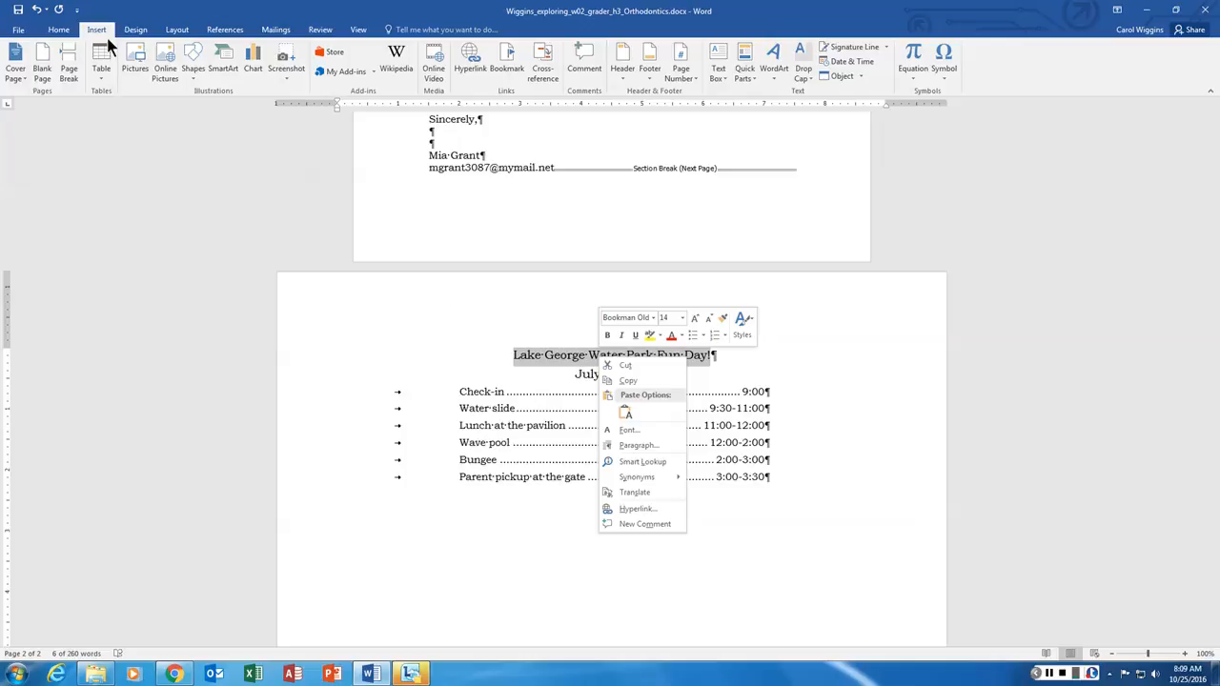
- Compare the WordArt styles, then open the Text Effects and Typography gallery to preview on the title
click(61, 30)
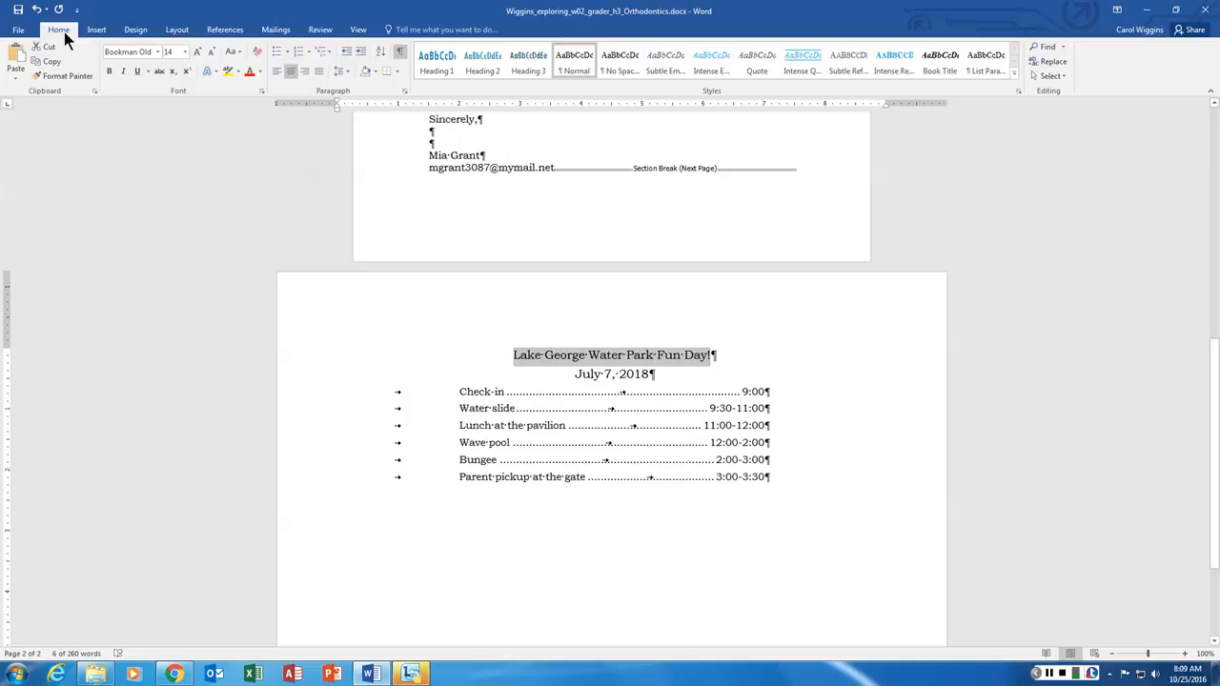
click(217, 73)
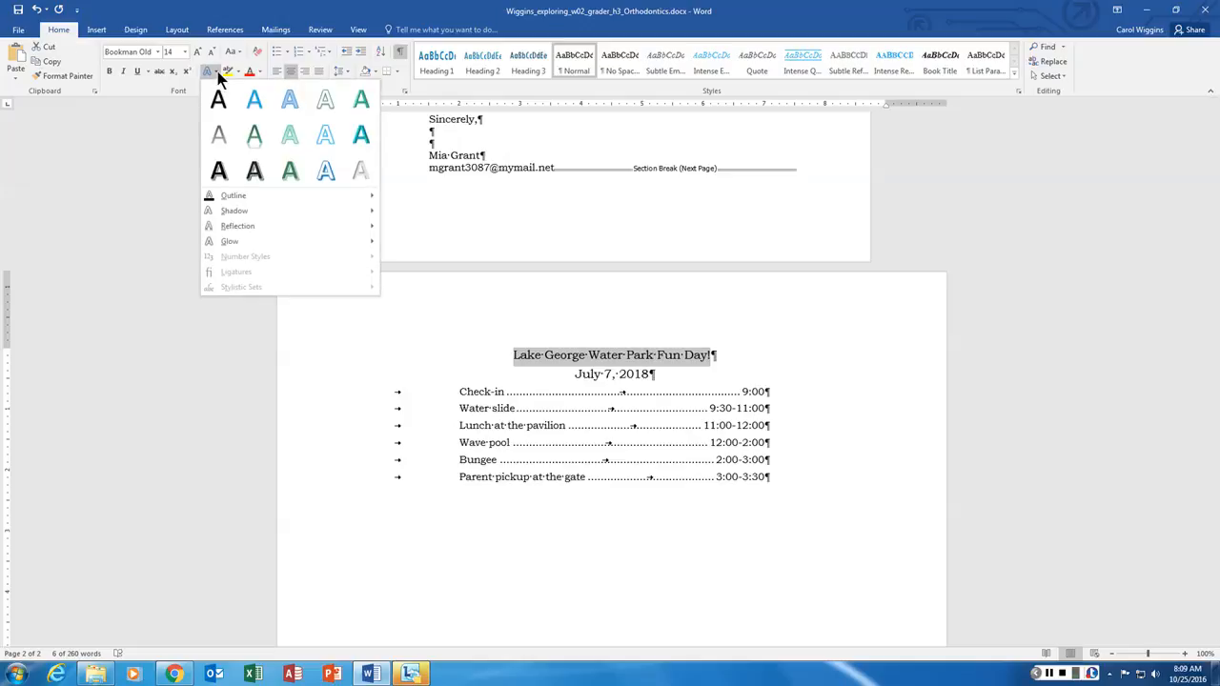
click(106, 34)
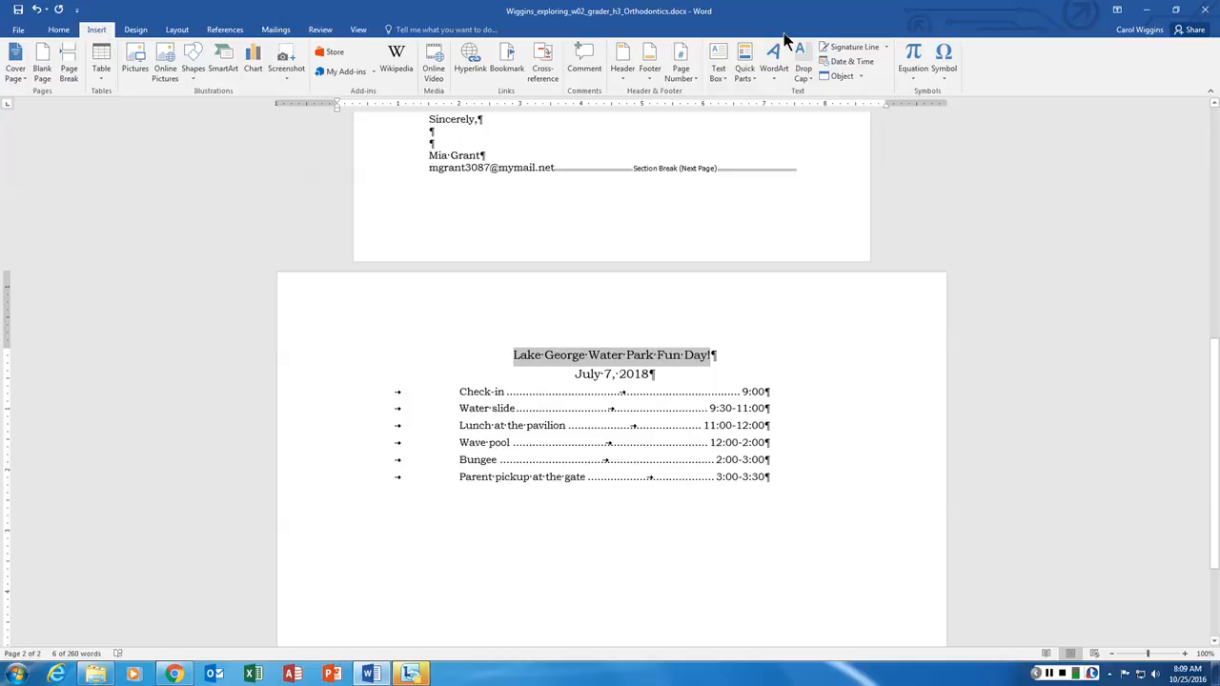
click(774, 76)
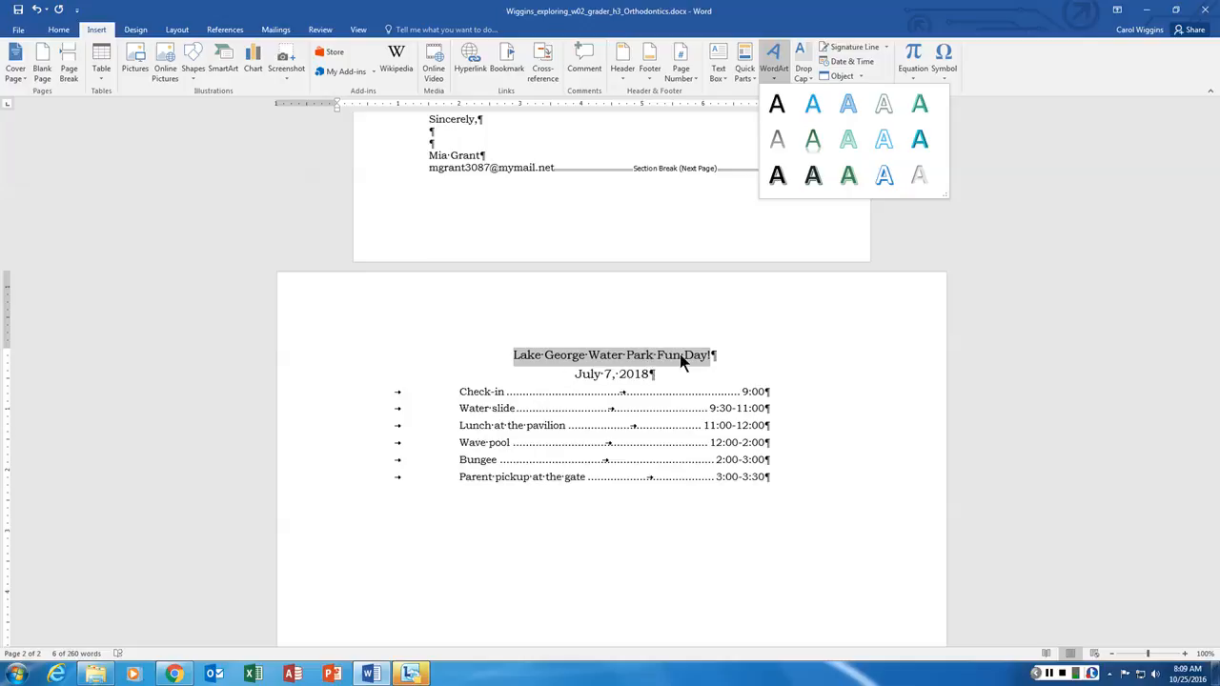
click(60, 30)
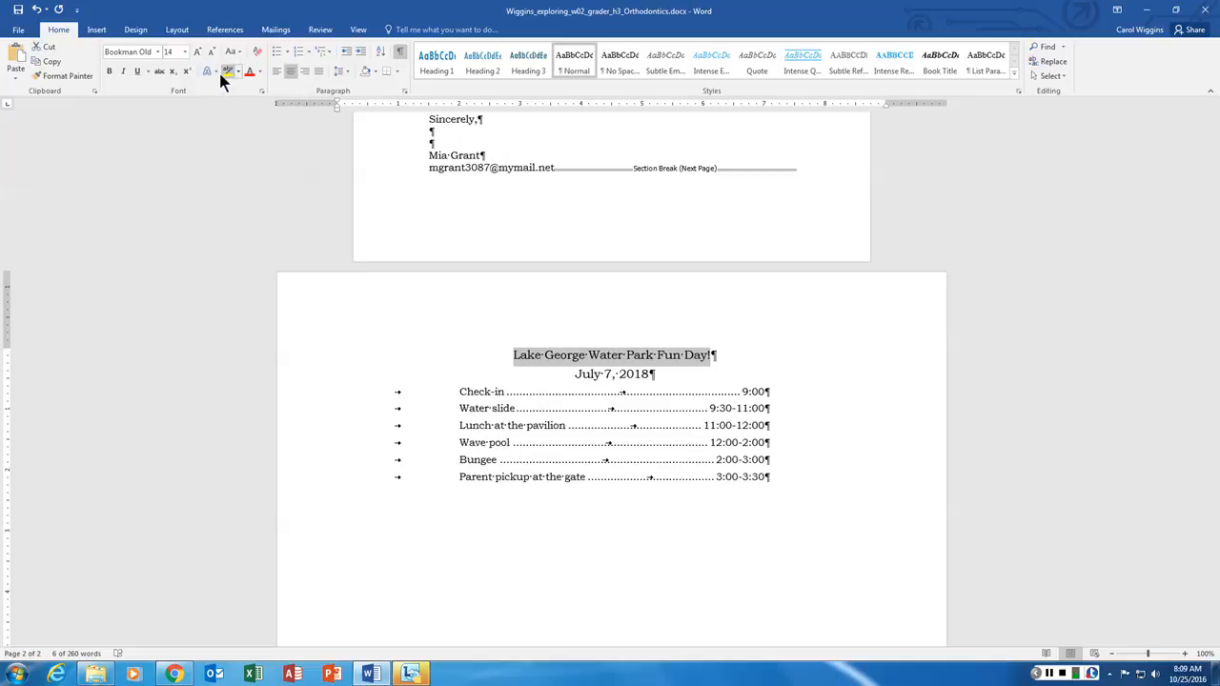
click(217, 71)
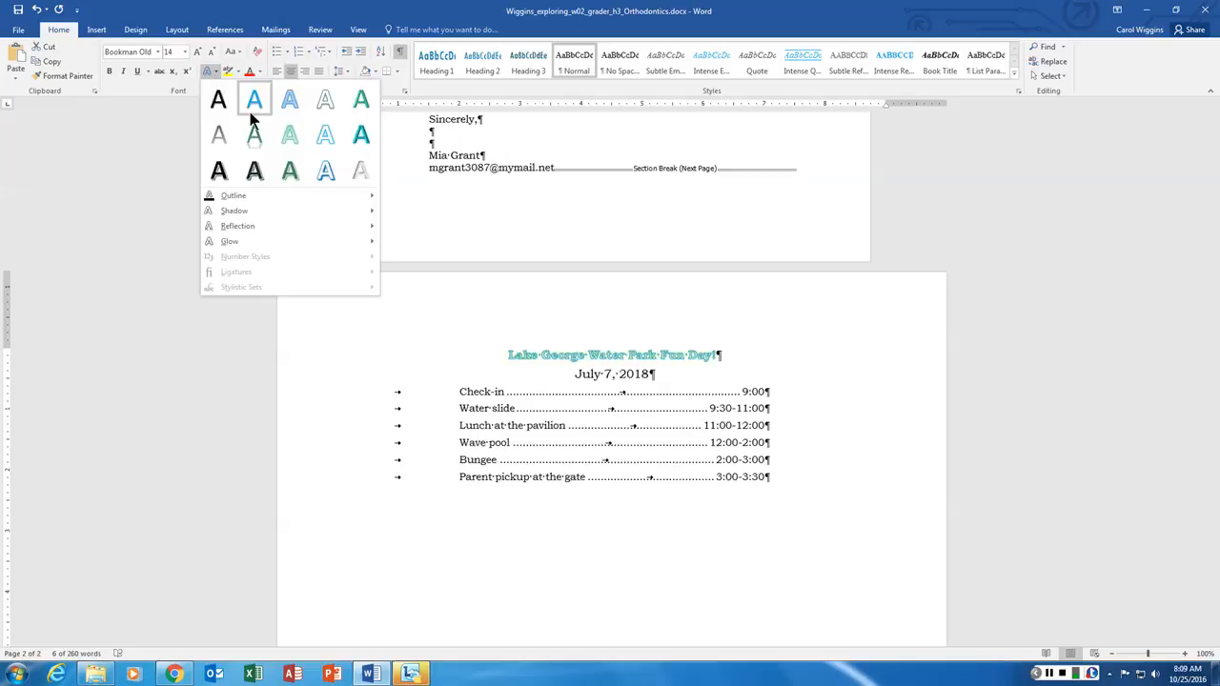
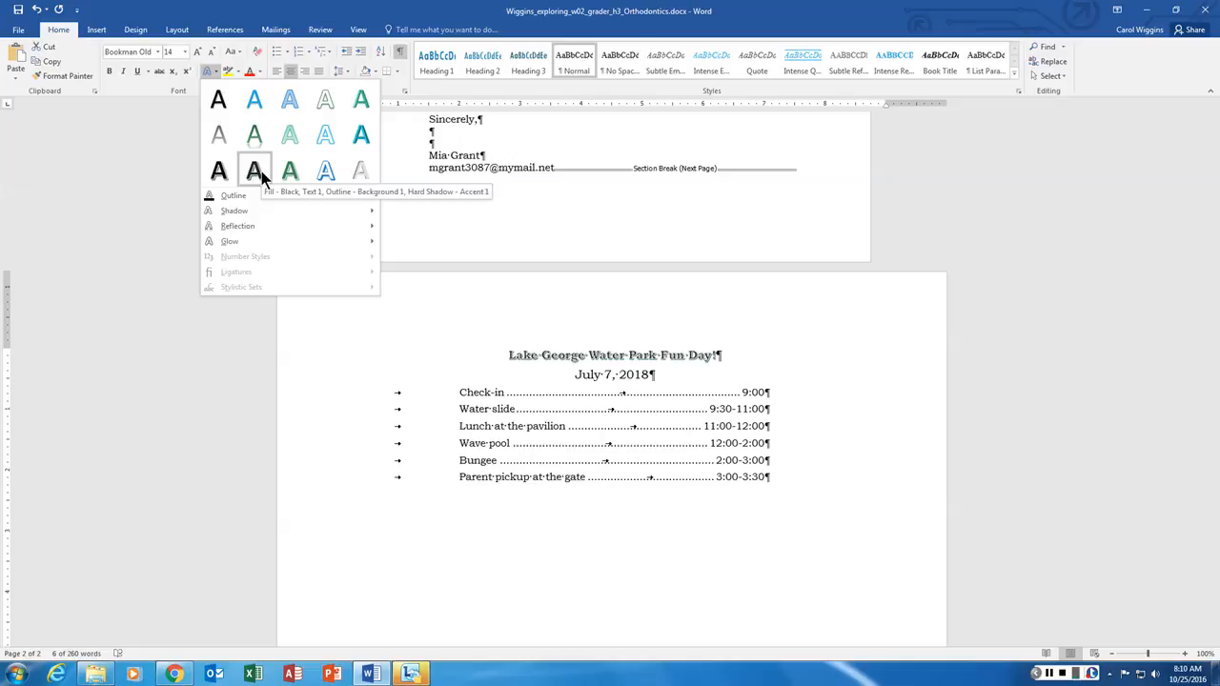
- Reset the title to plain black text and browse the WordArt styles
click(218, 172)
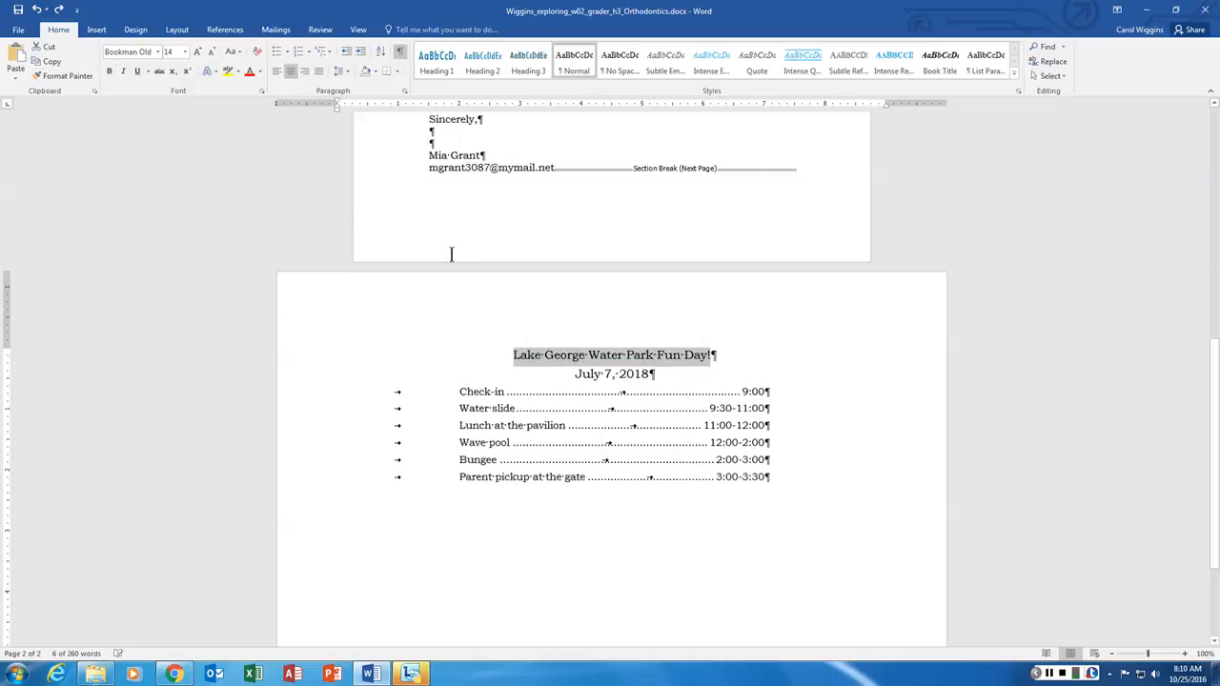
click(96, 29)
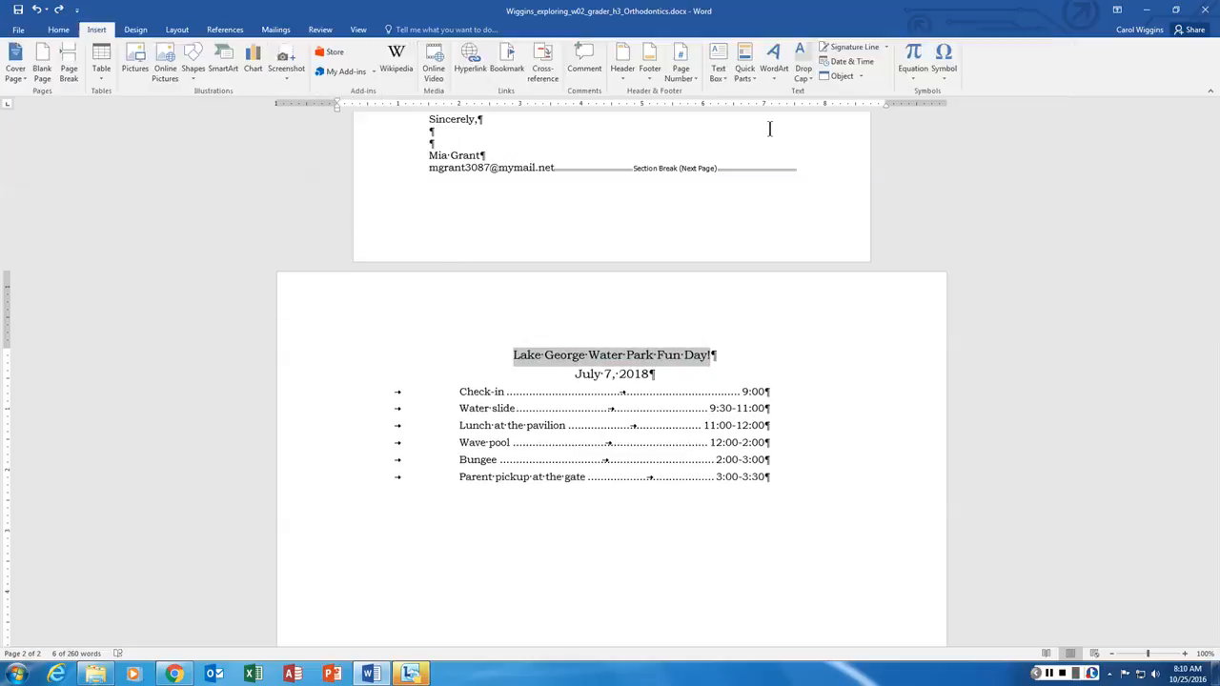
click(779, 76)
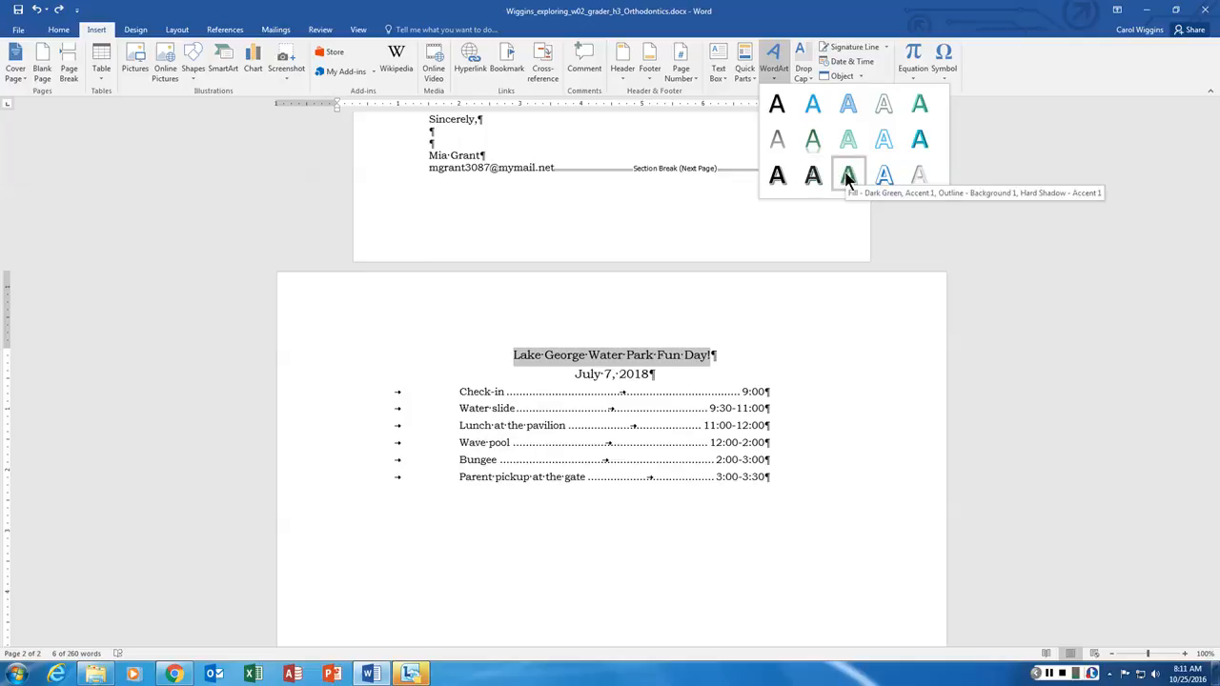
- Apply the Fill - Dark Green, Accent 1, Outline - Background 1, Hard Shadow - Accent 1 text effect to the title
click(59, 29)
click(214, 69)
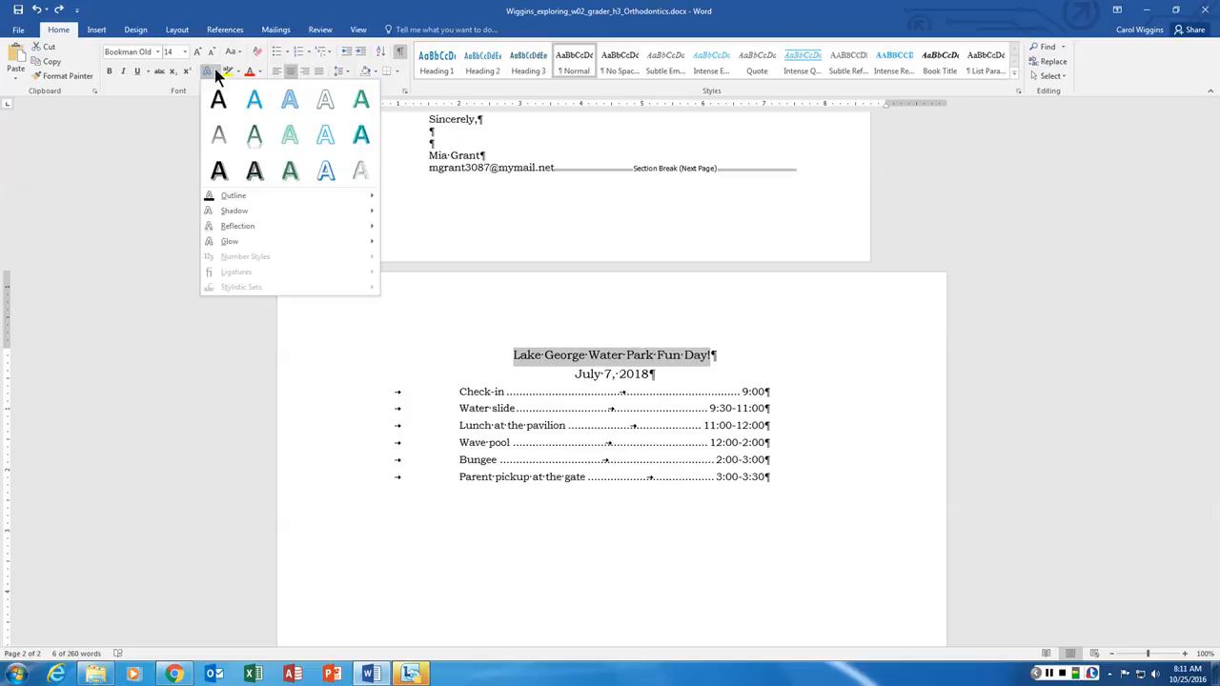
click(291, 172)
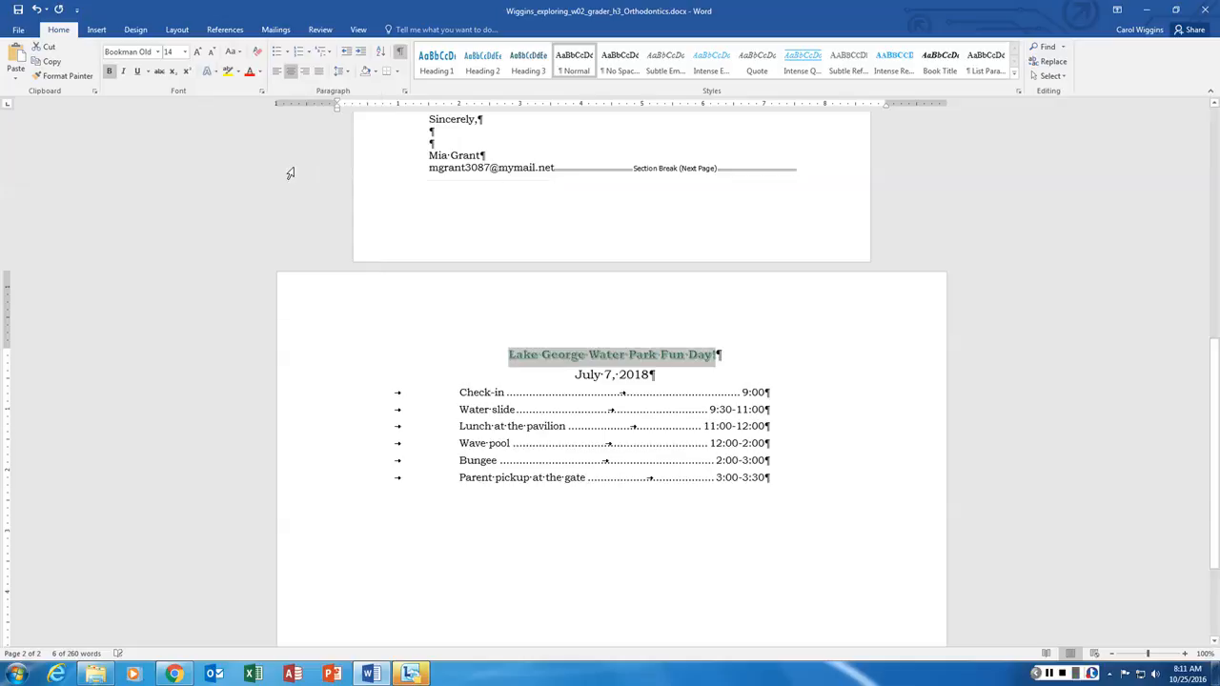
click(218, 72)
mouse_move(259, 203)
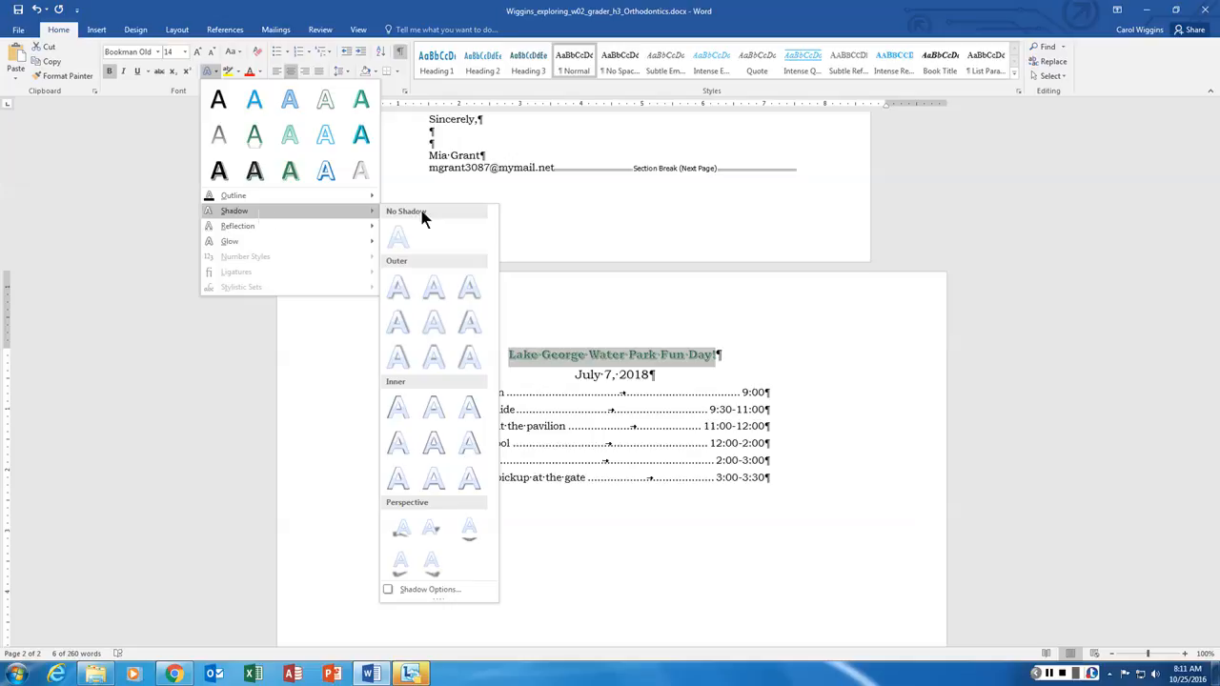
click(433, 590)
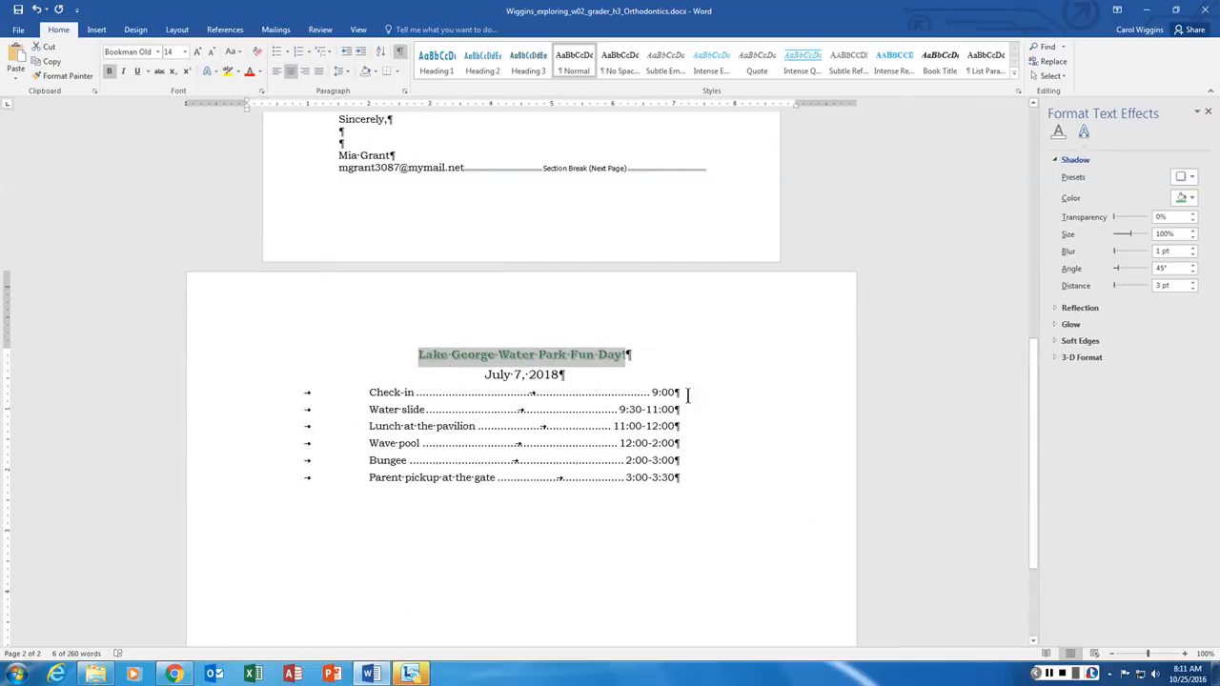
click(1191, 198)
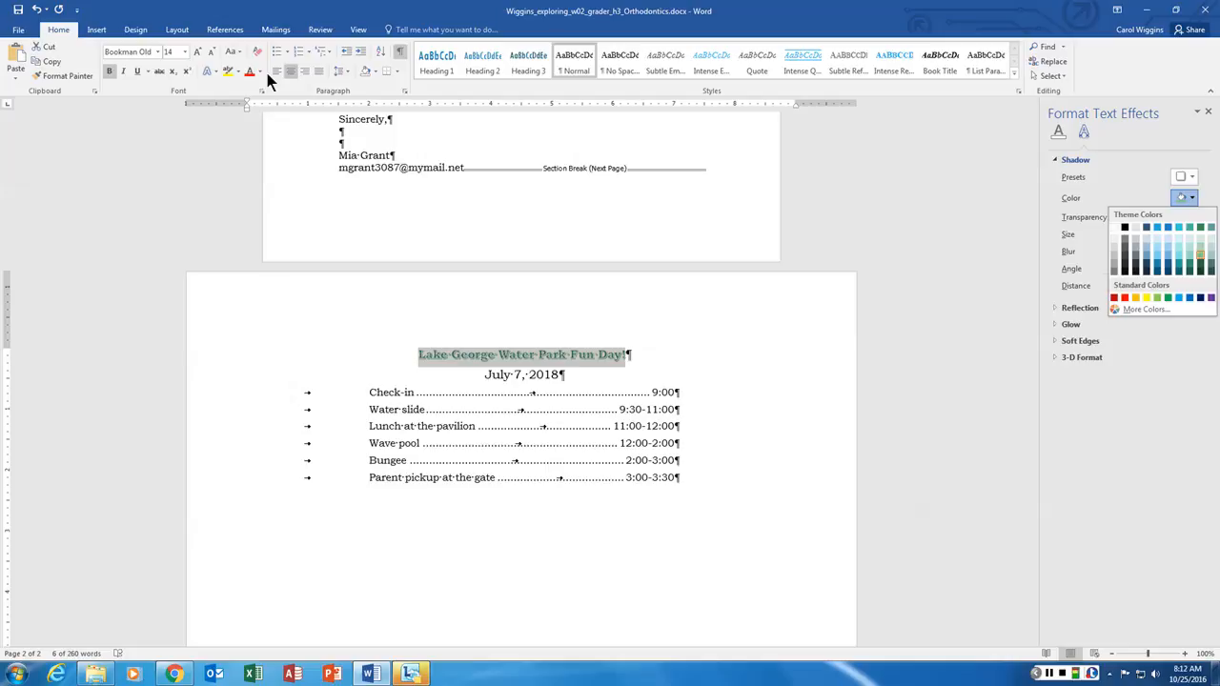
click(1192, 197)
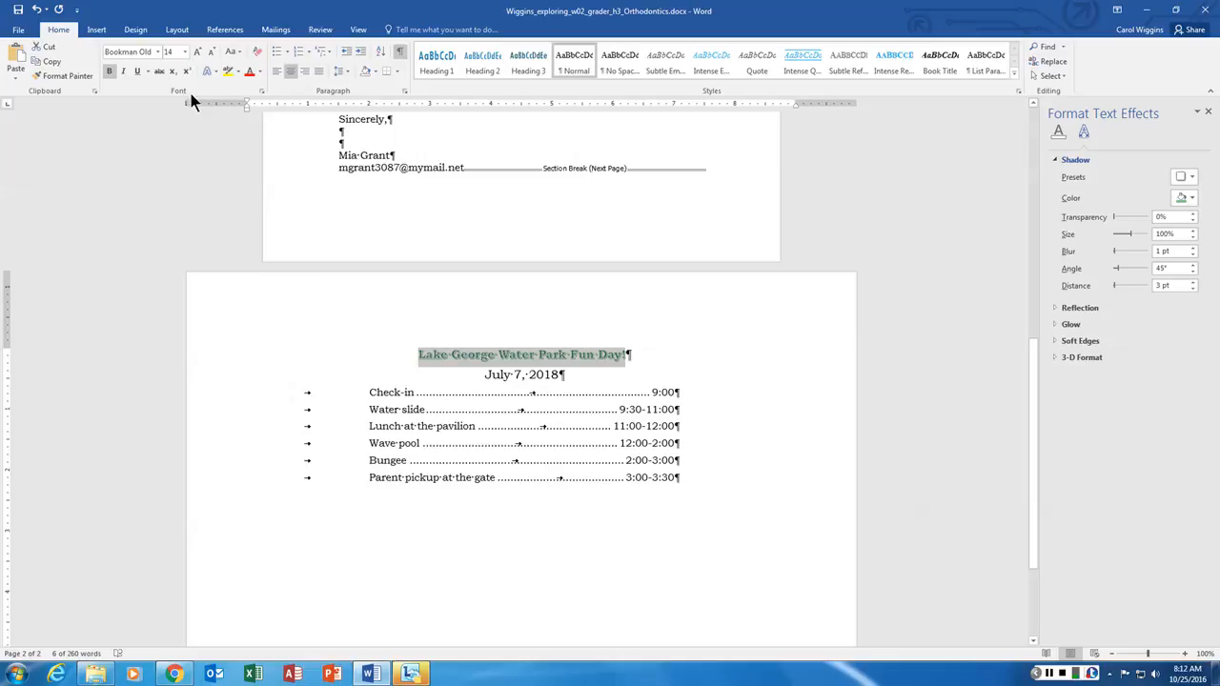
click(213, 71)
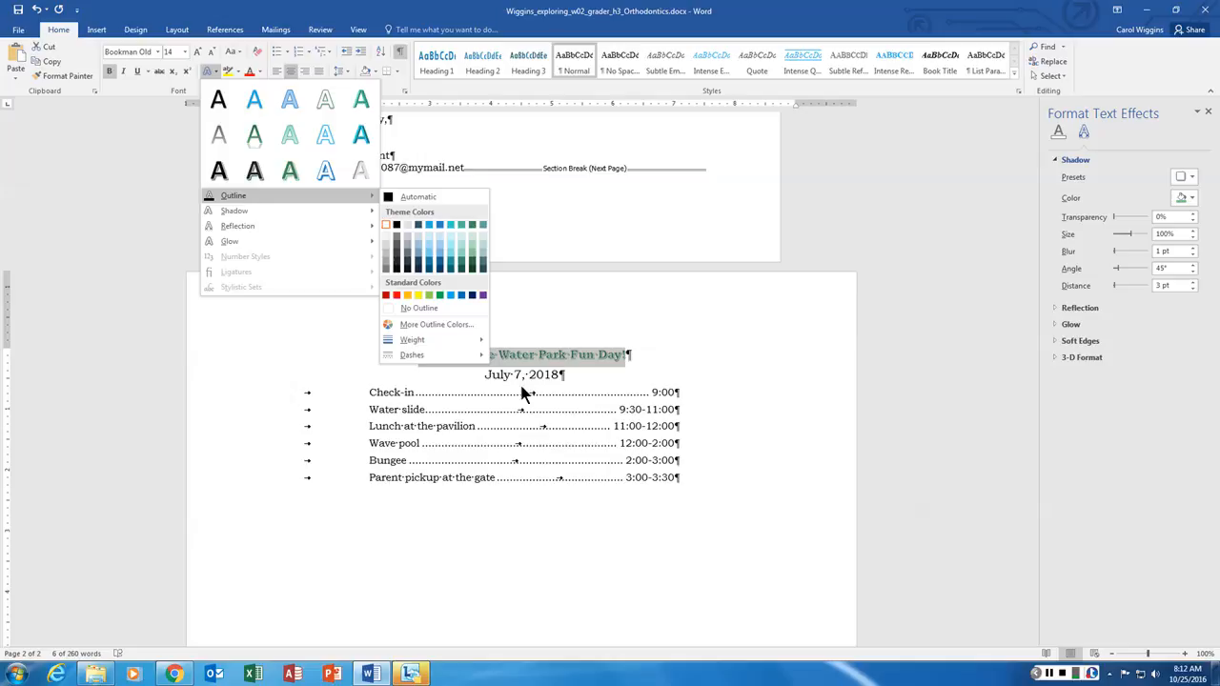
click(543, 354)
click(563, 359)
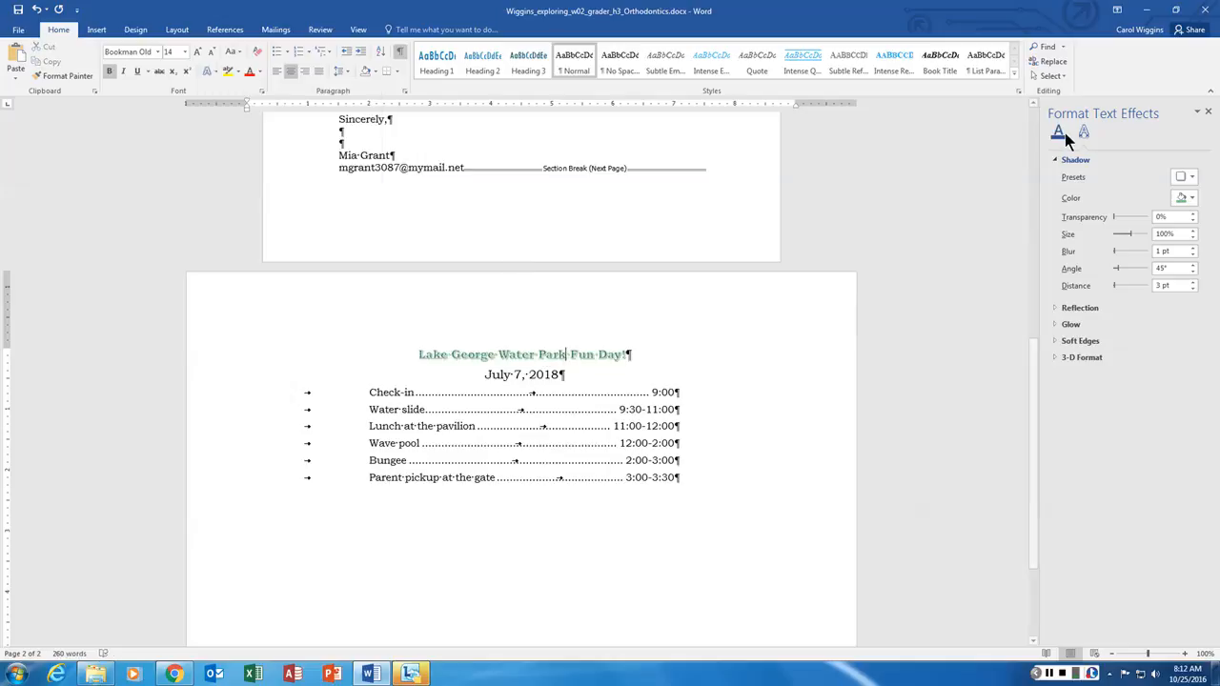
click(1060, 133)
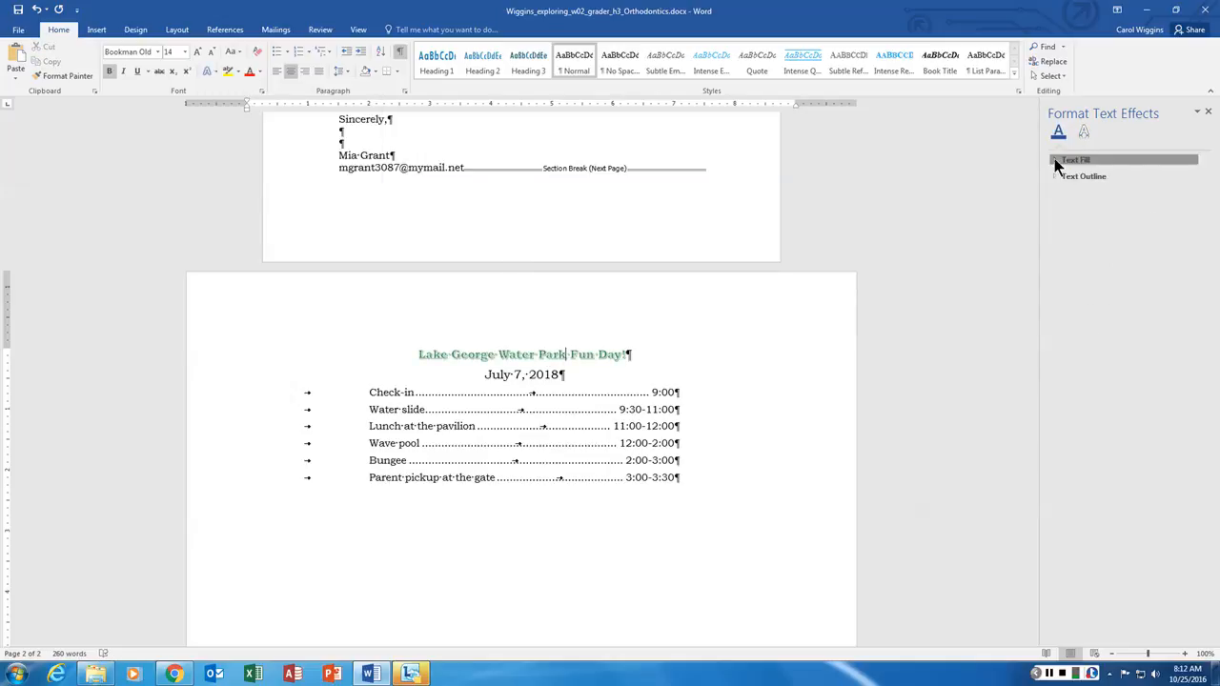
click(1056, 159)
click(1192, 232)
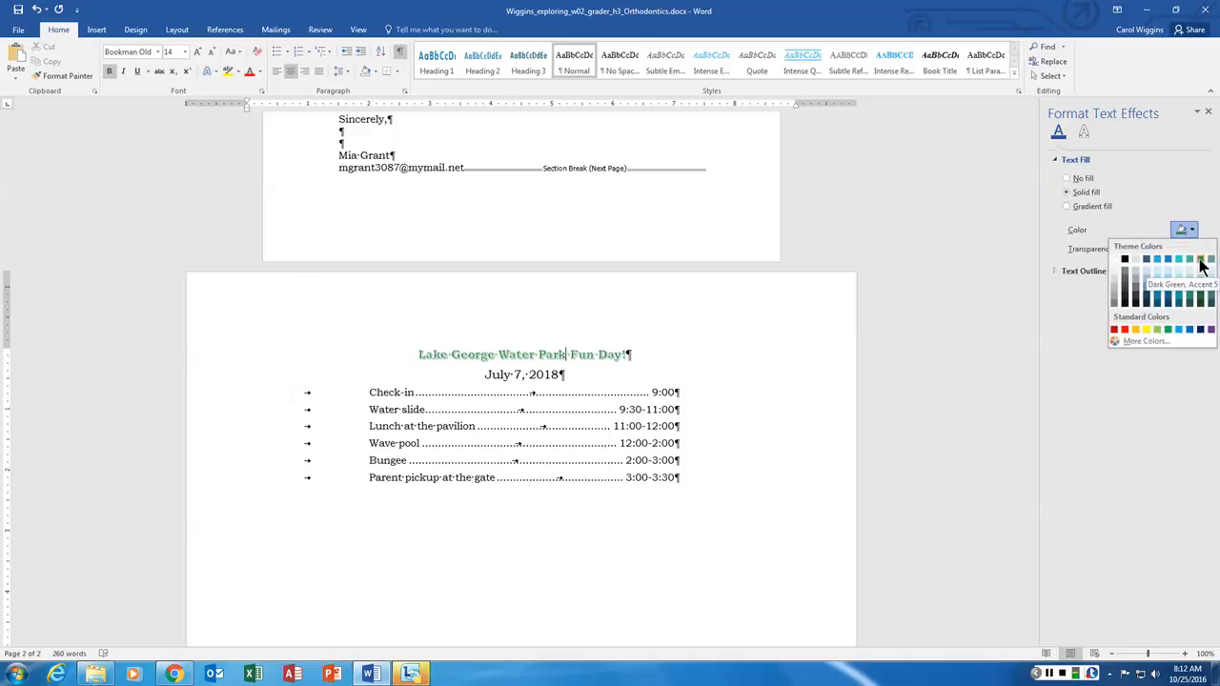
click(589, 352)
click(212, 70)
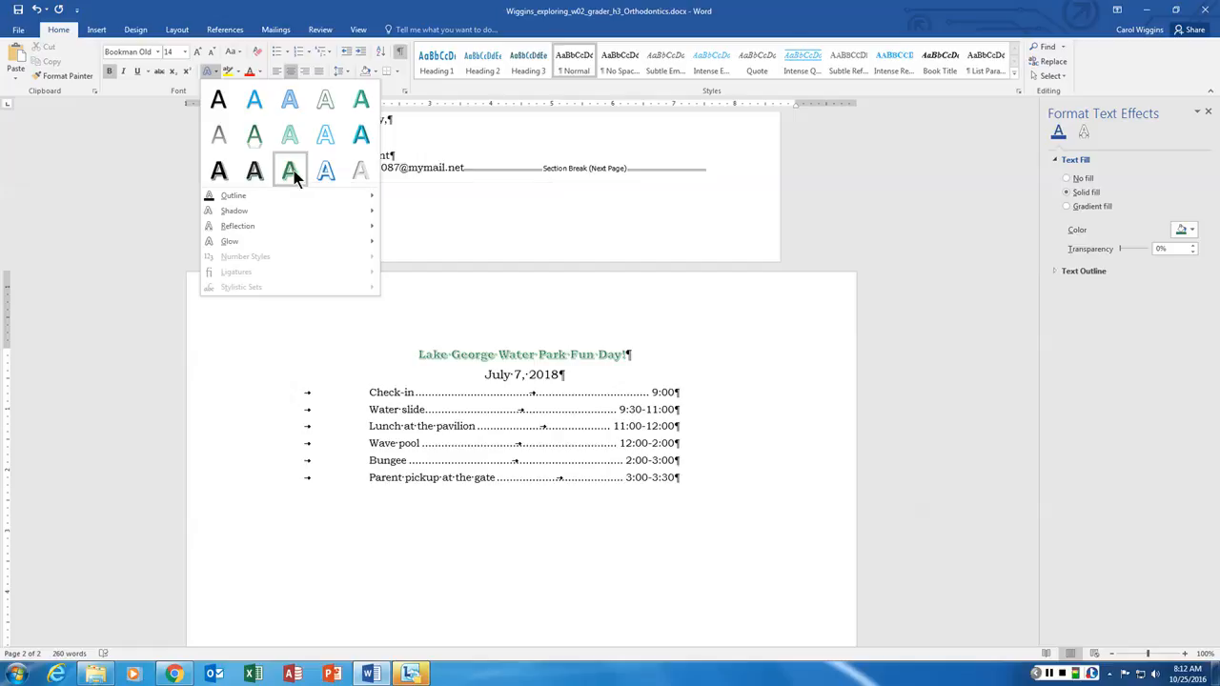
click(1127, 330)
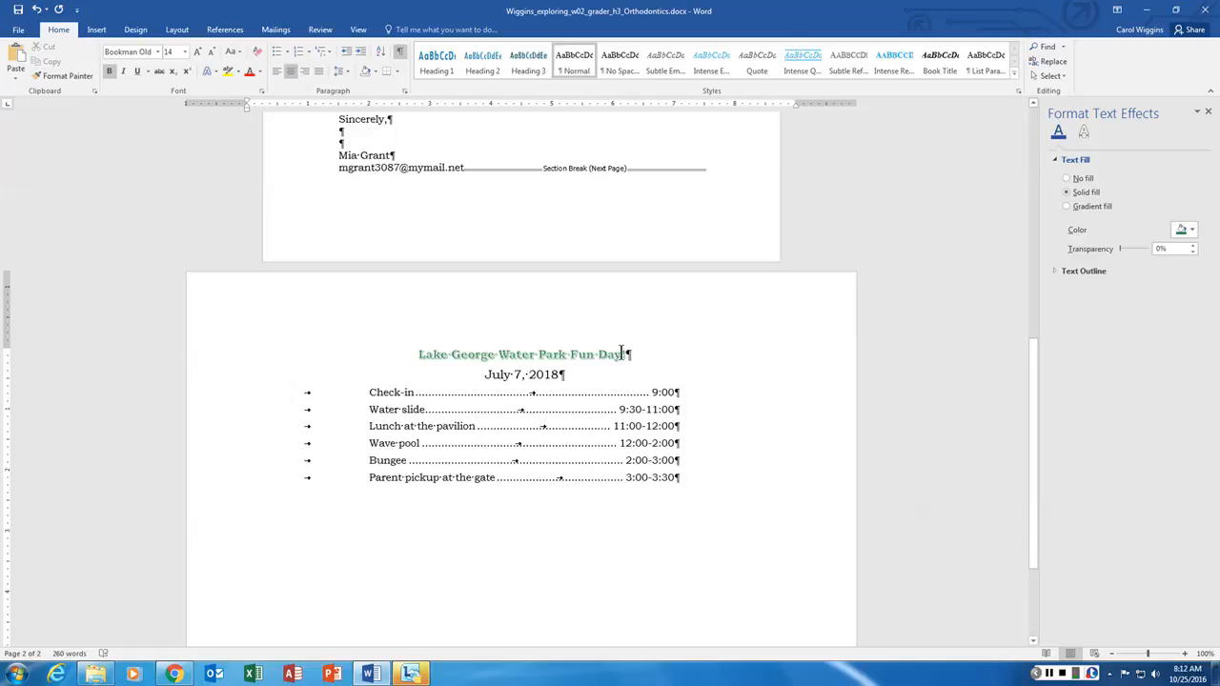
drag(626, 354, 422, 358)
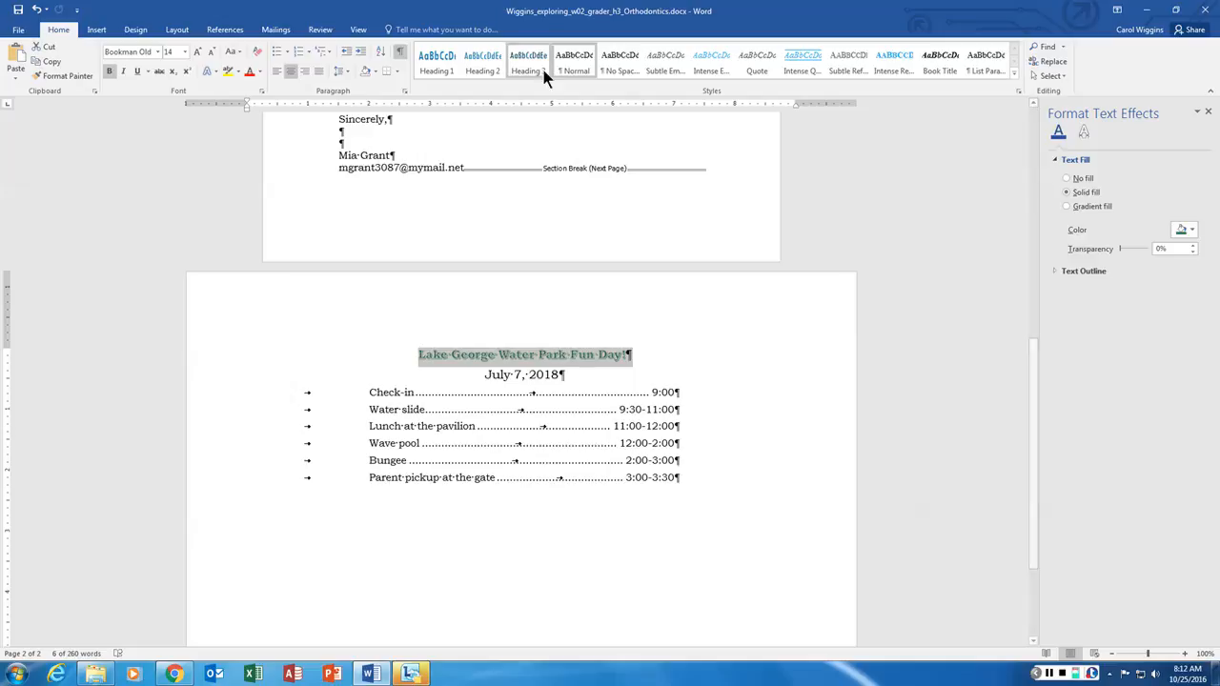
click(532, 361)
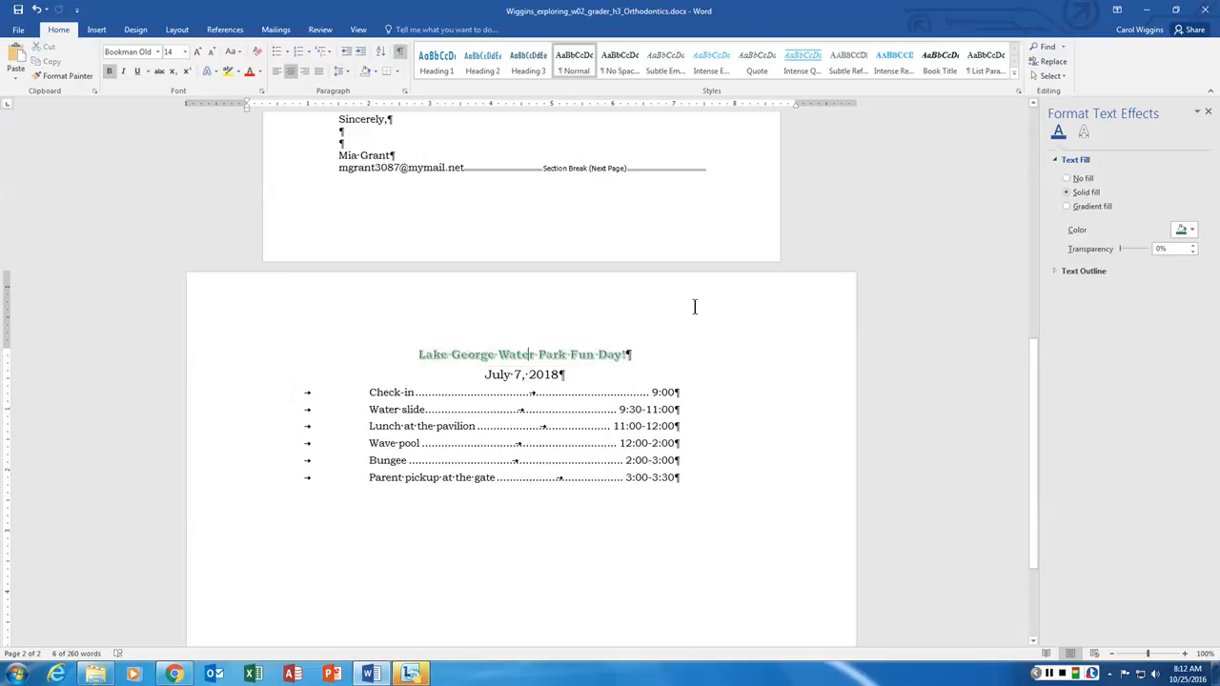
click(1208, 111)
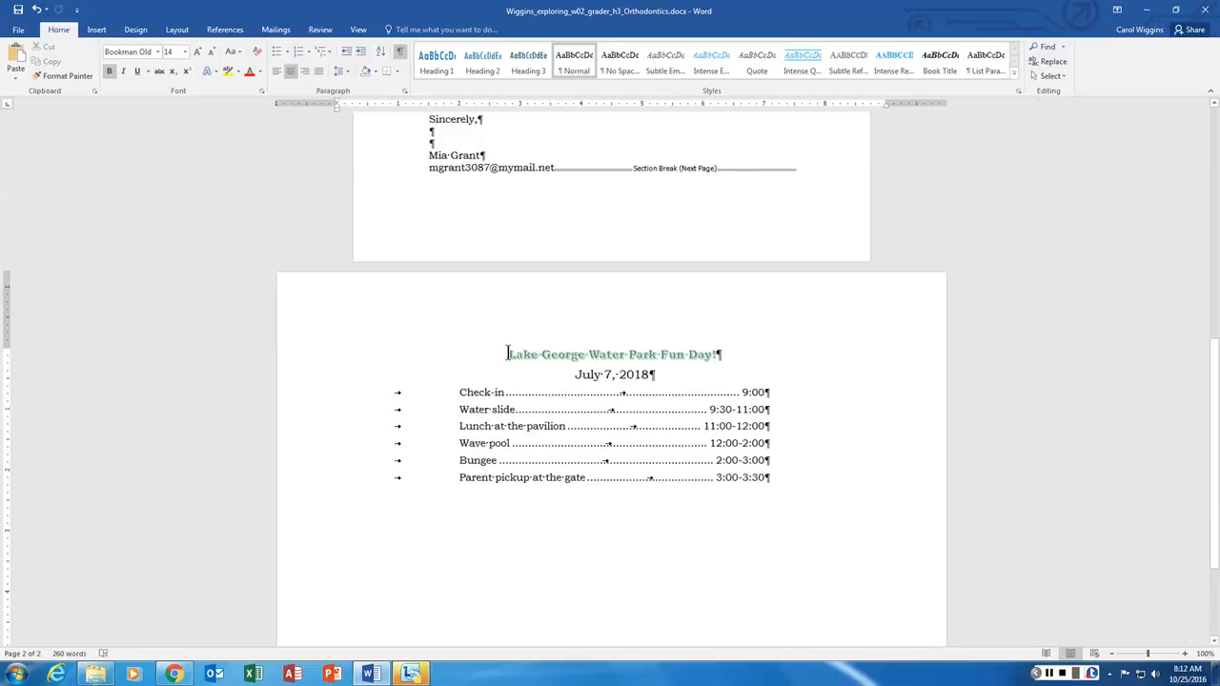
- Select the title line, view its paragraph settings, and cancel without changes
drag(512, 353, 717, 355)
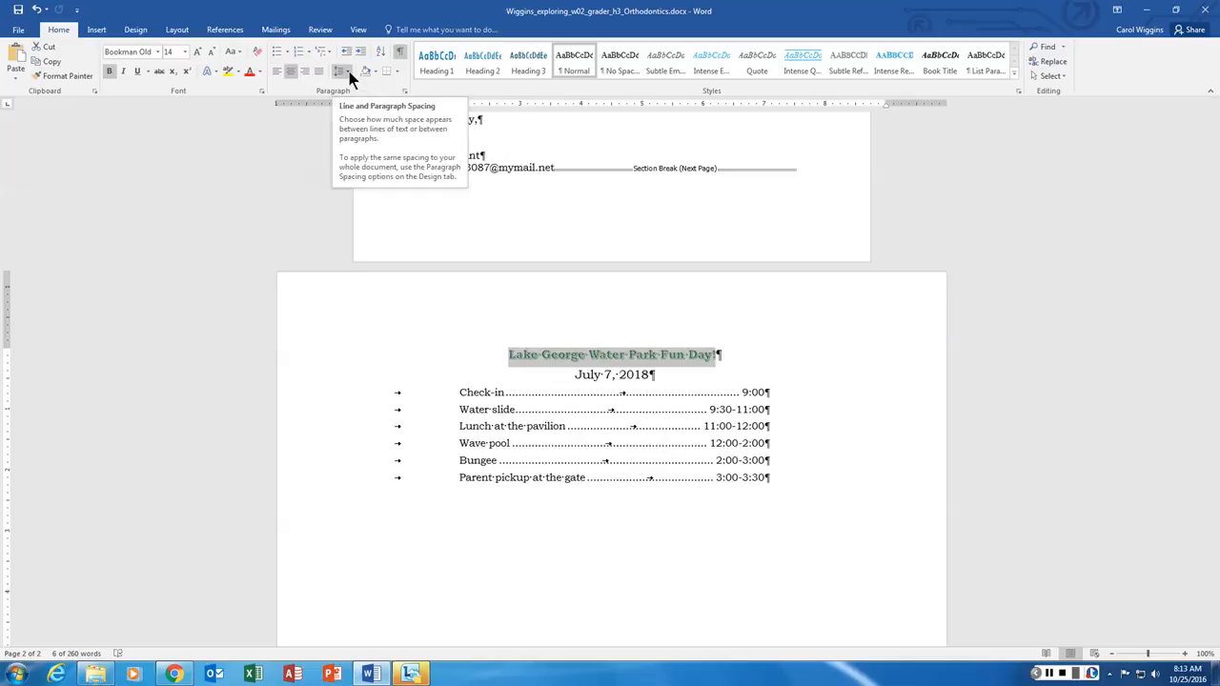
click(404, 92)
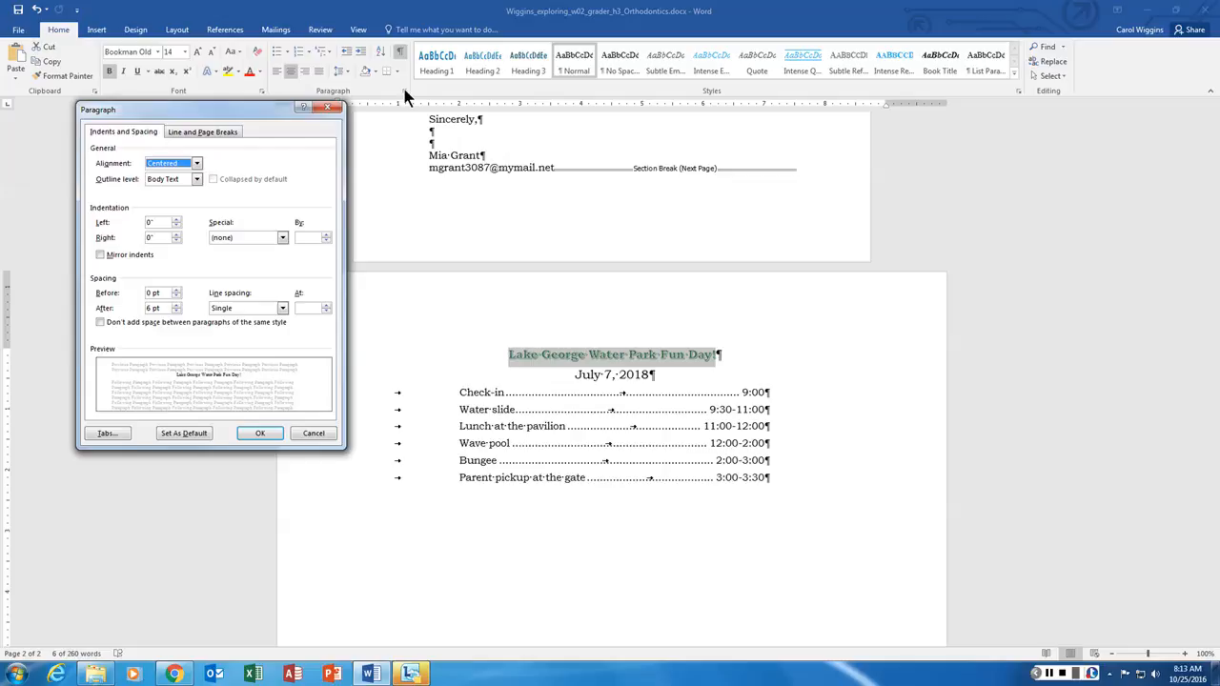
click(330, 435)
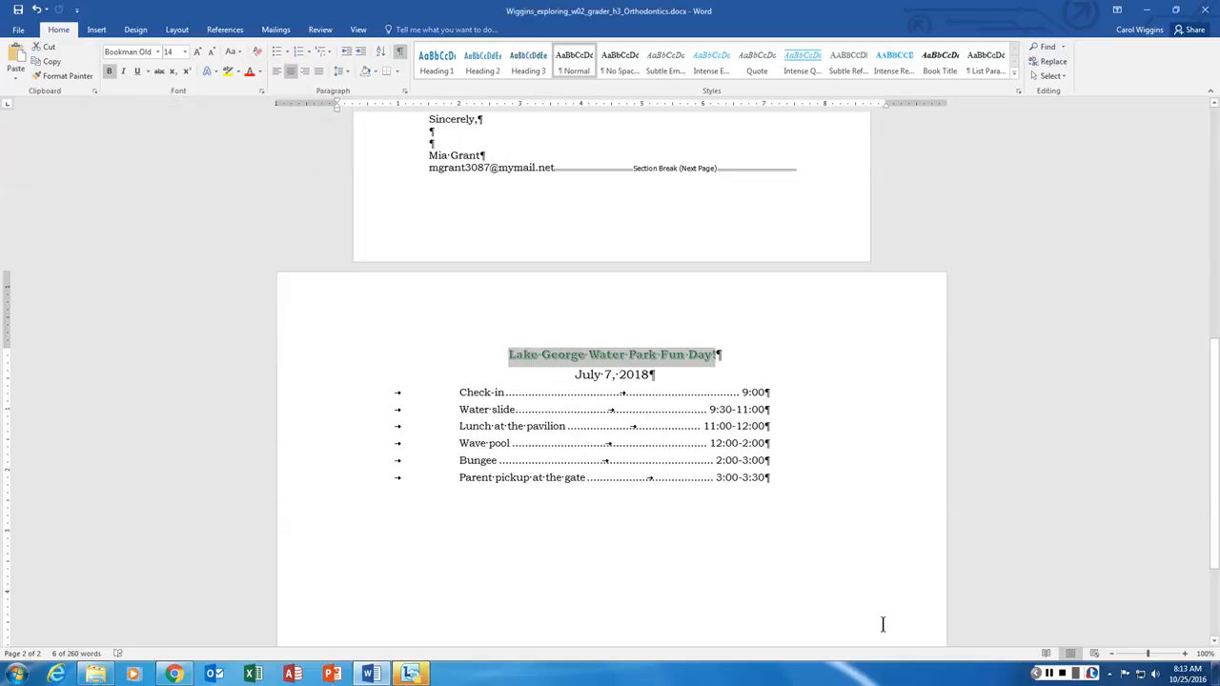
click(665, 286)
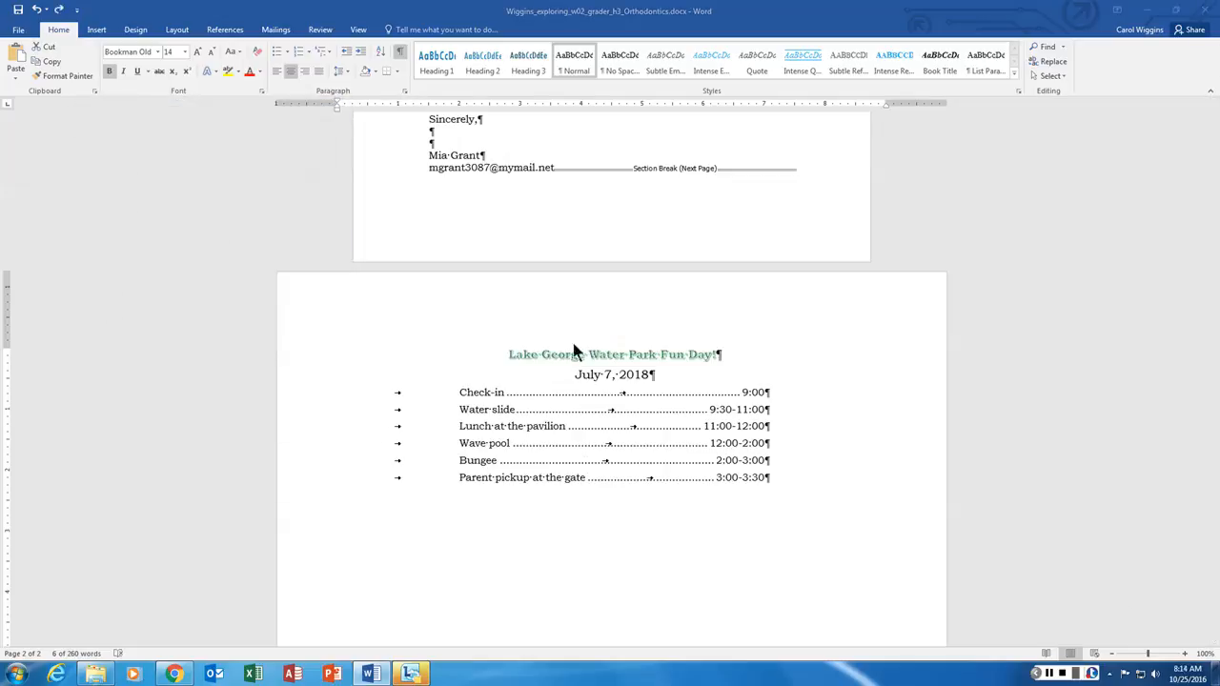
- Reselect the title and preview the text effects gallery without applying a style
triple_click(513, 355)
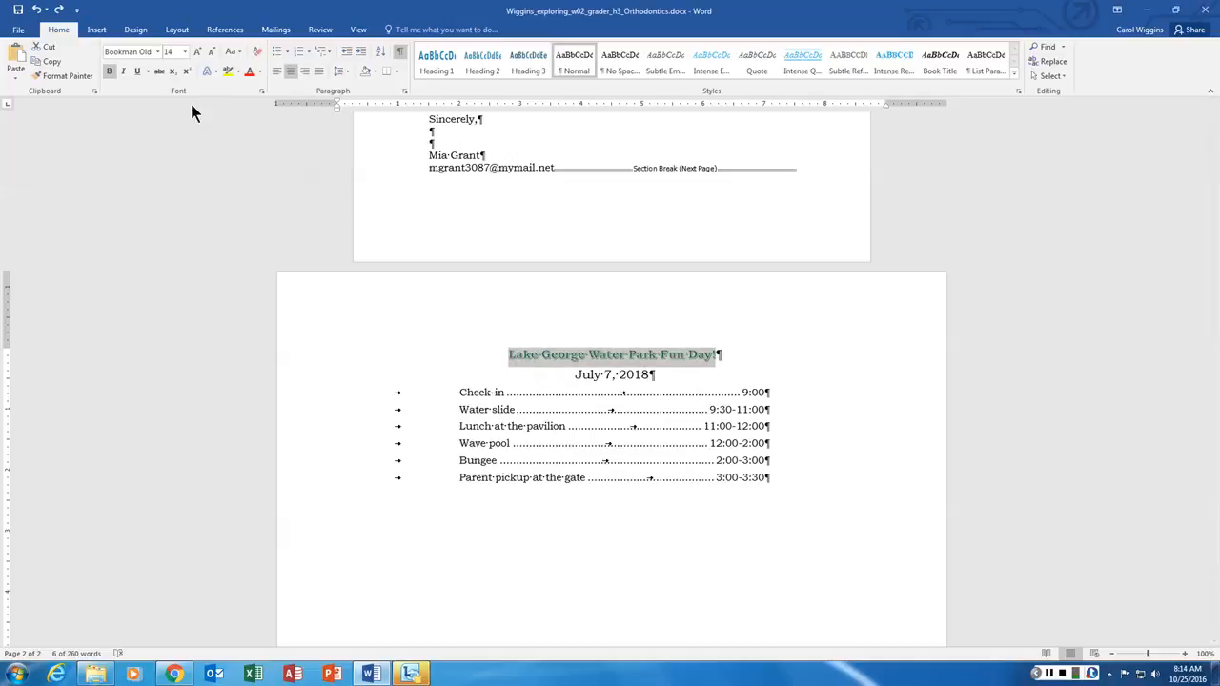
click(215, 72)
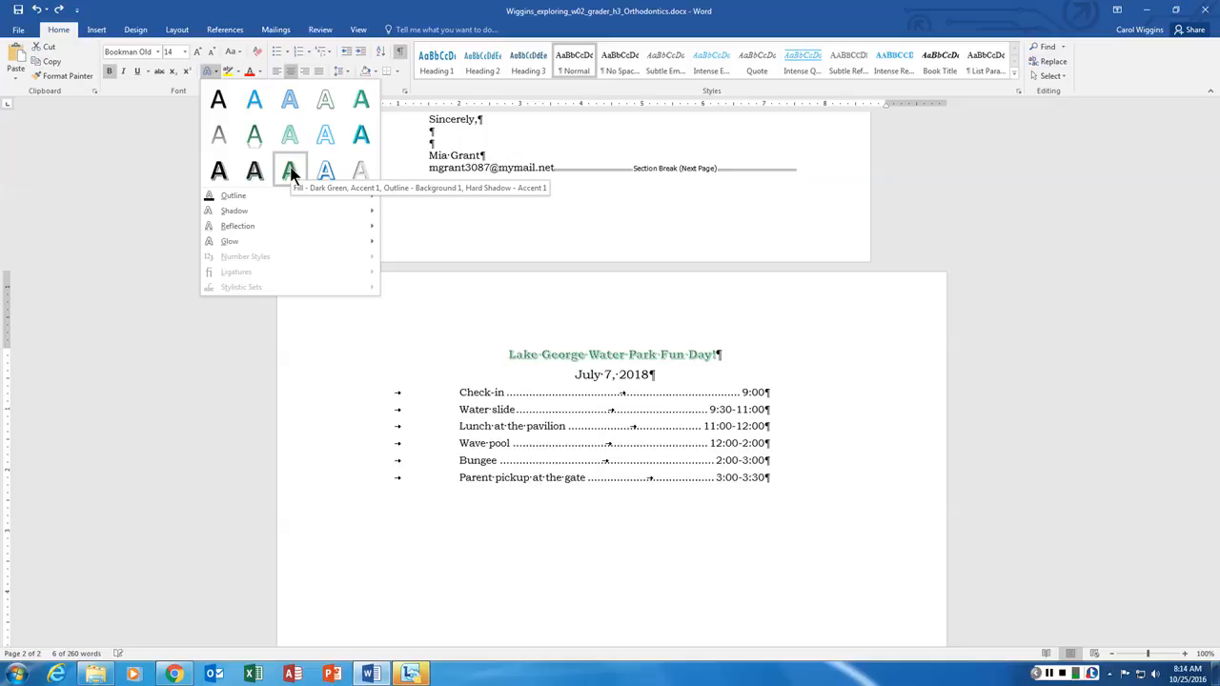
click(135, 240)
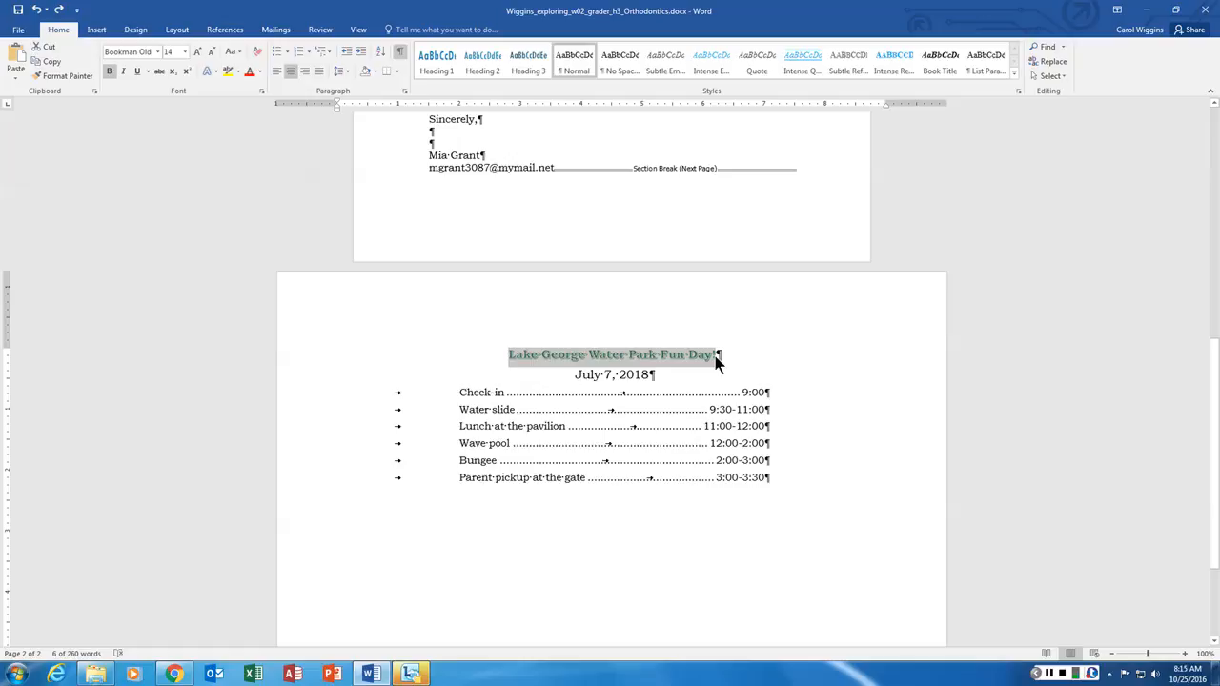
- Convert the title to green hard-shadow WordArt with Top and Bottom text wrapping
click(98, 32)
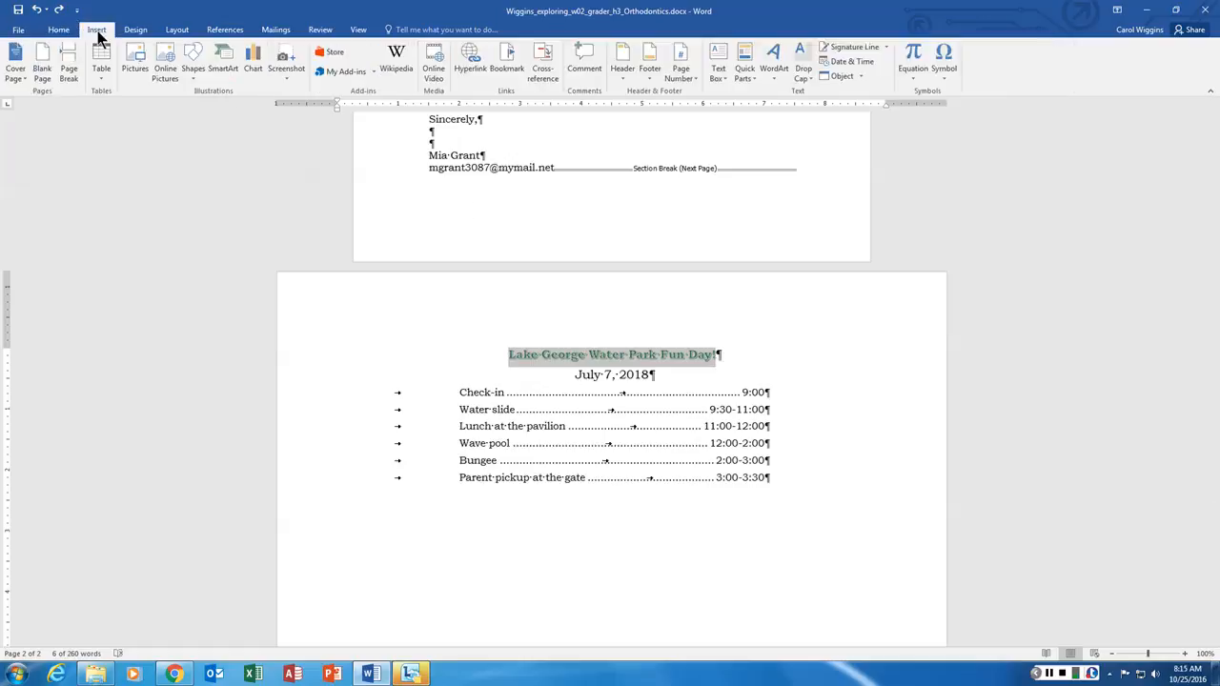
click(774, 75)
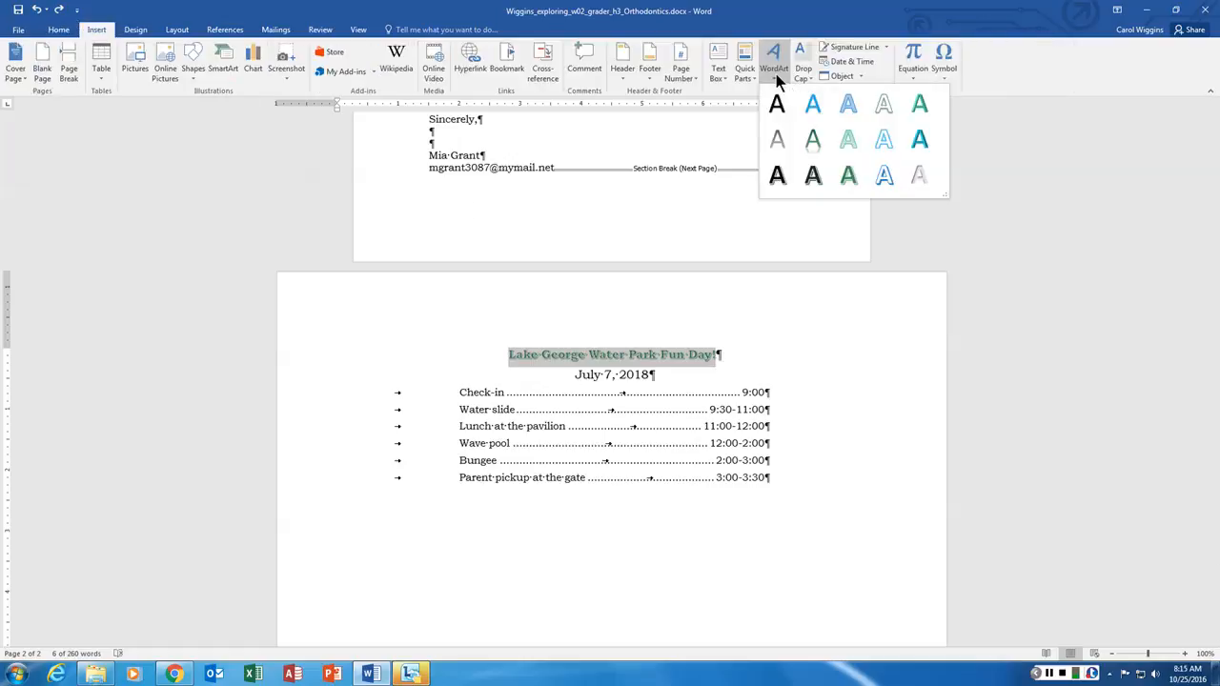
click(849, 176)
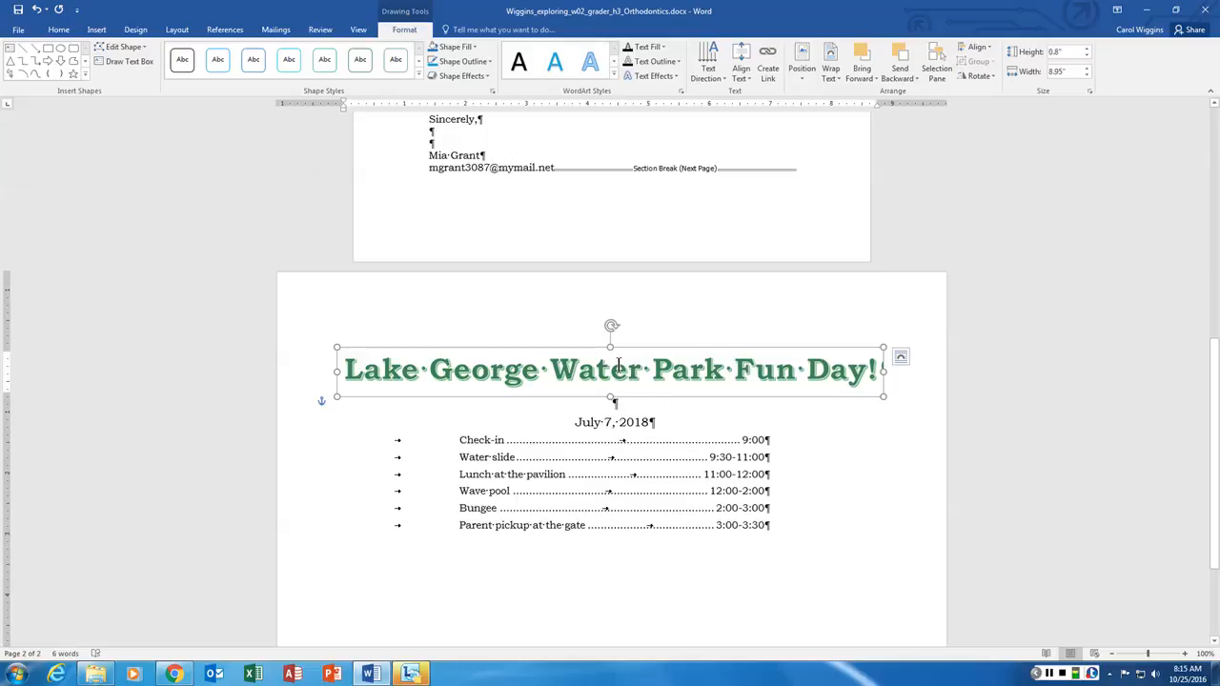
click(900, 357)
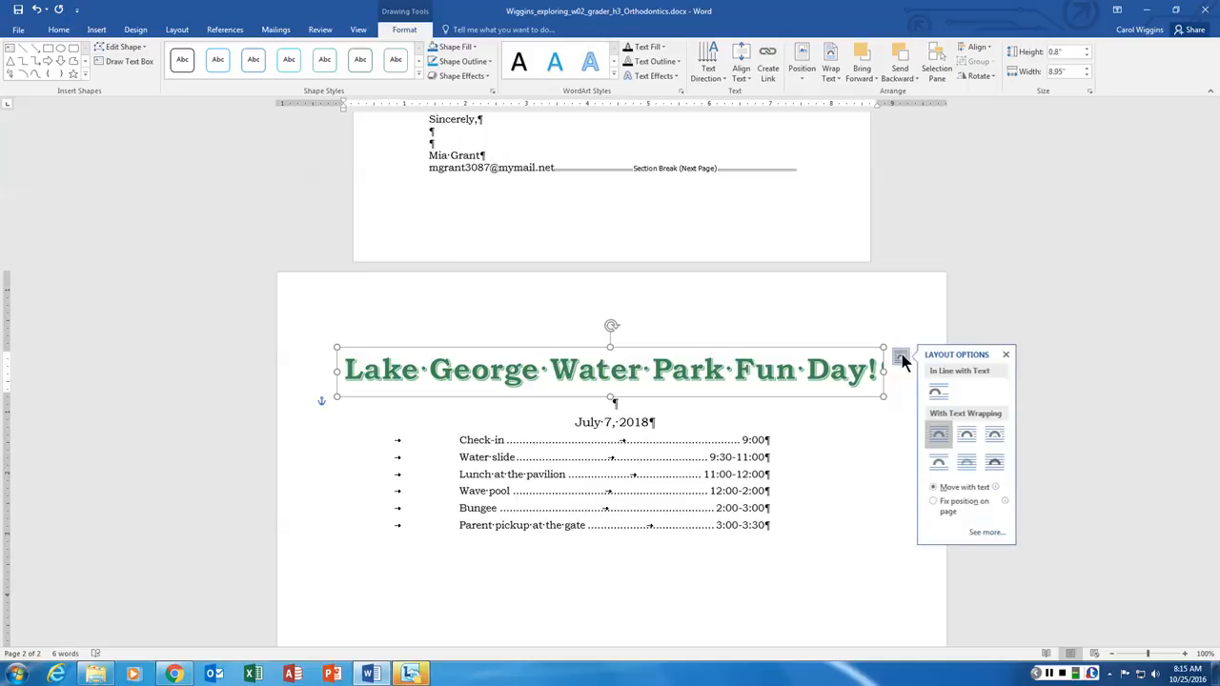
click(939, 465)
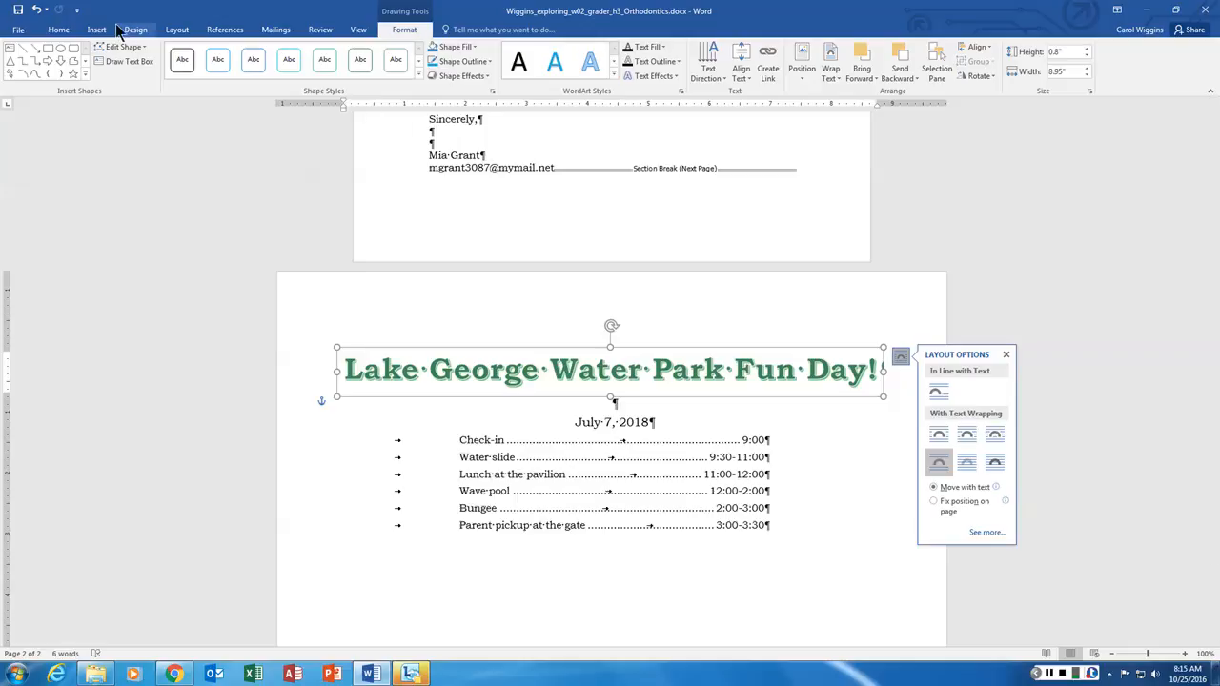
- Set the WordArt title's font size to 24 pt
click(58, 30)
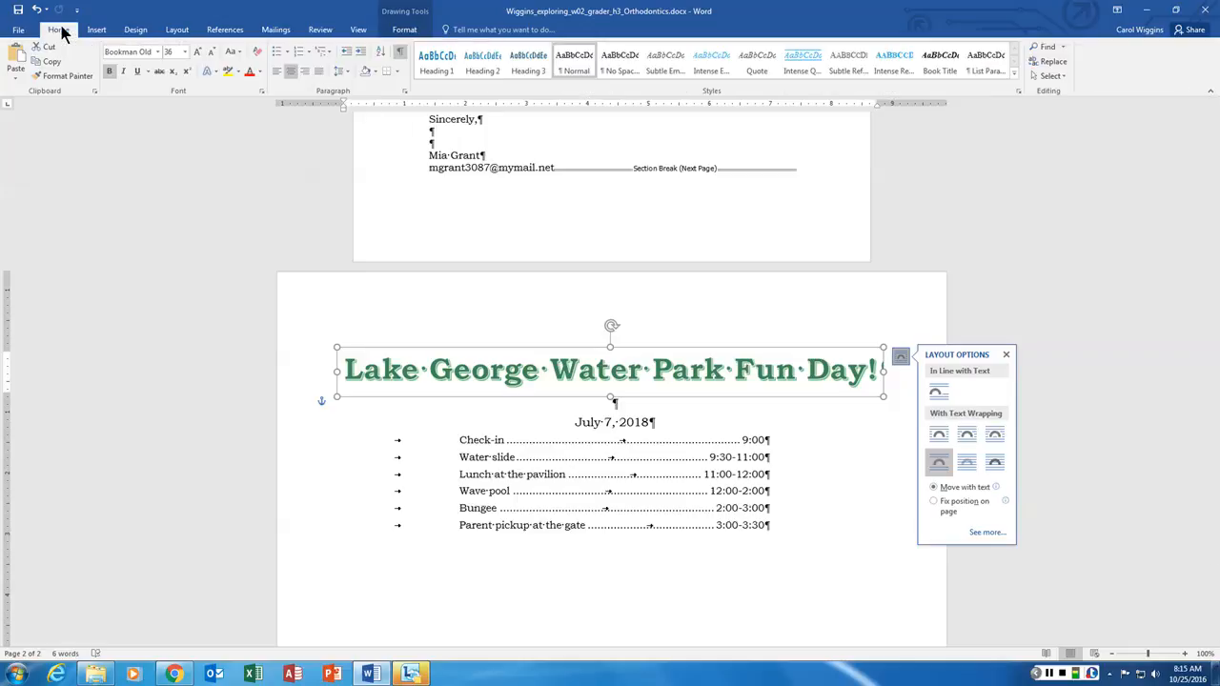
click(185, 52)
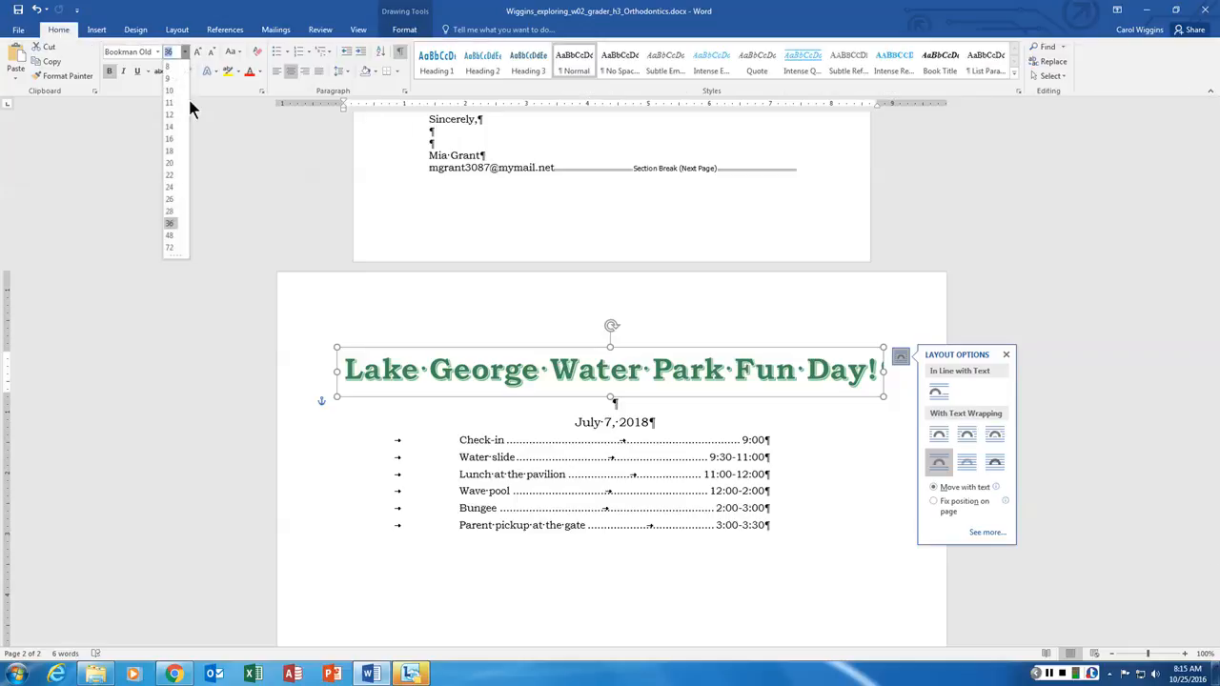
click(169, 186)
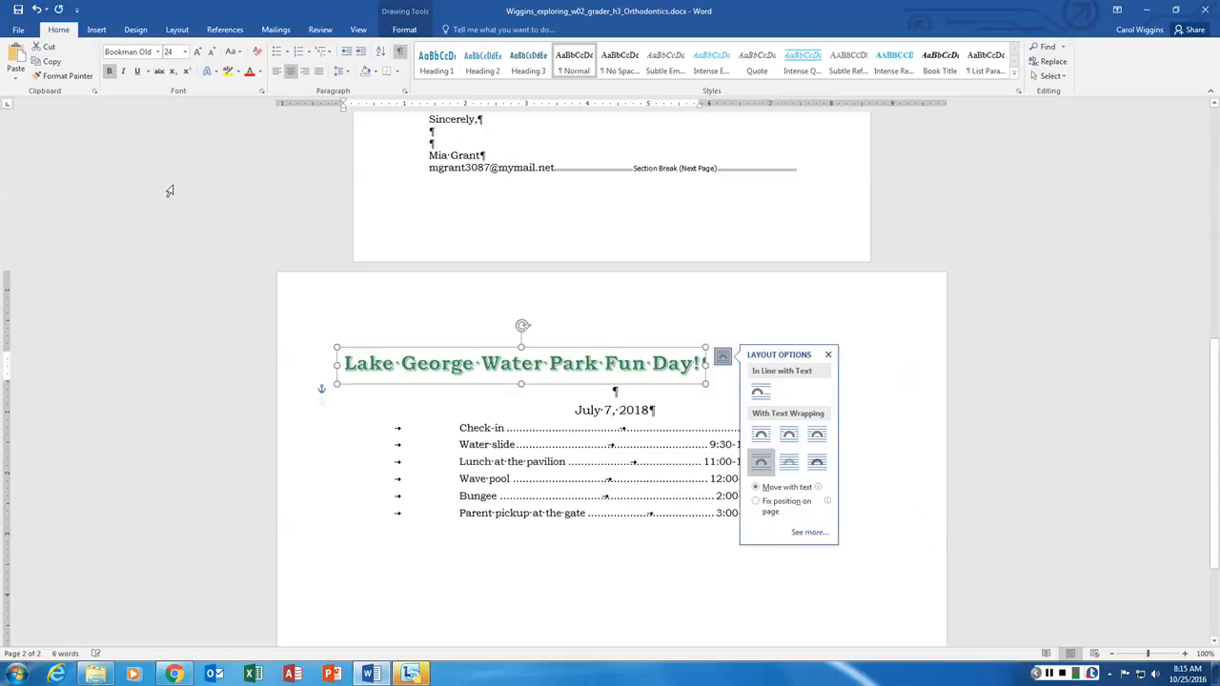
click(828, 355)
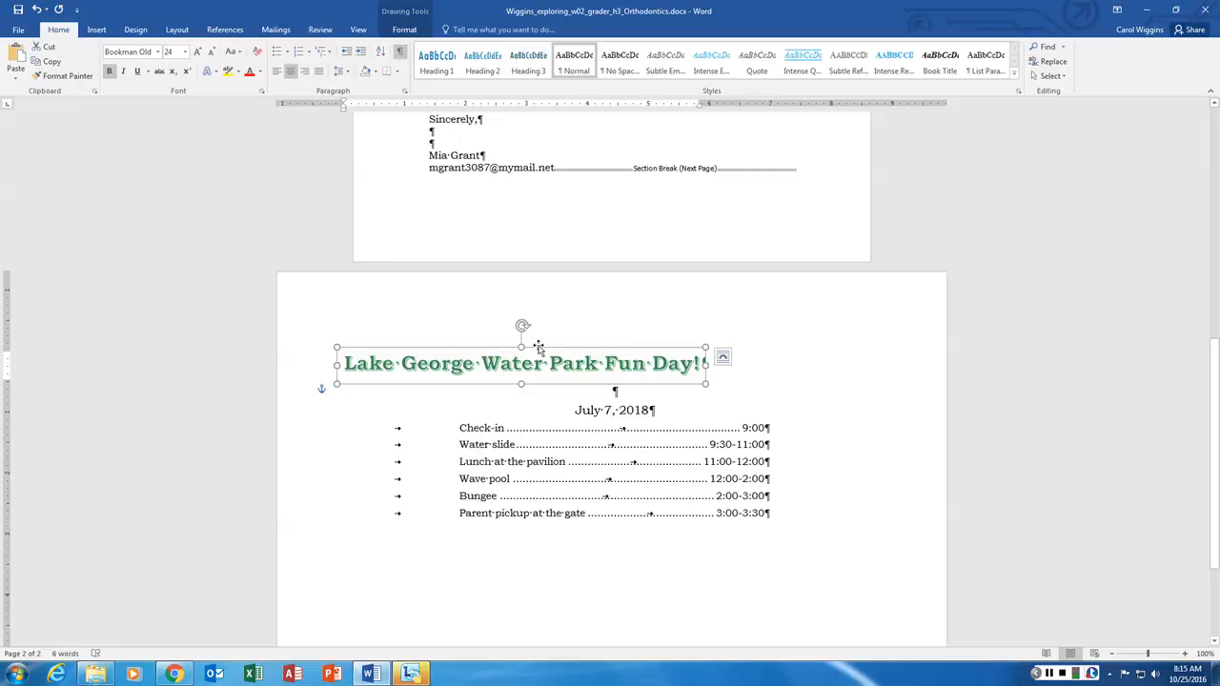
- Center the WordArt title horizontally on the page and save the document
drag(538, 347, 630, 350)
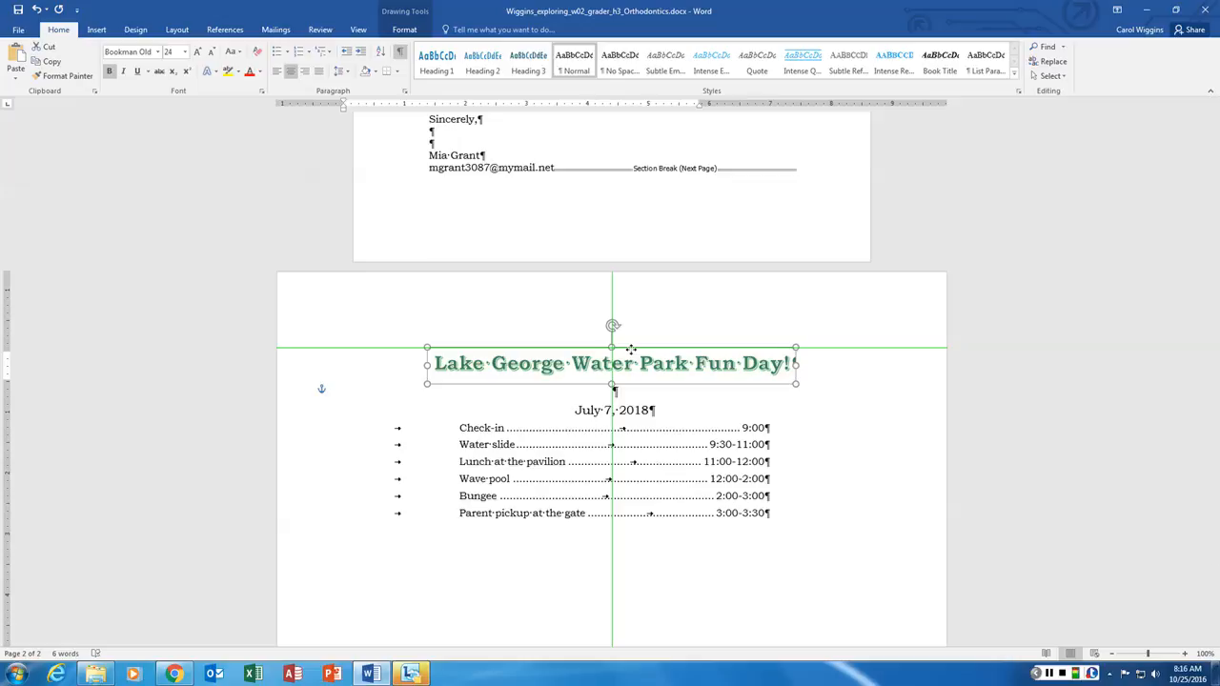
drag(631, 350, 631, 350)
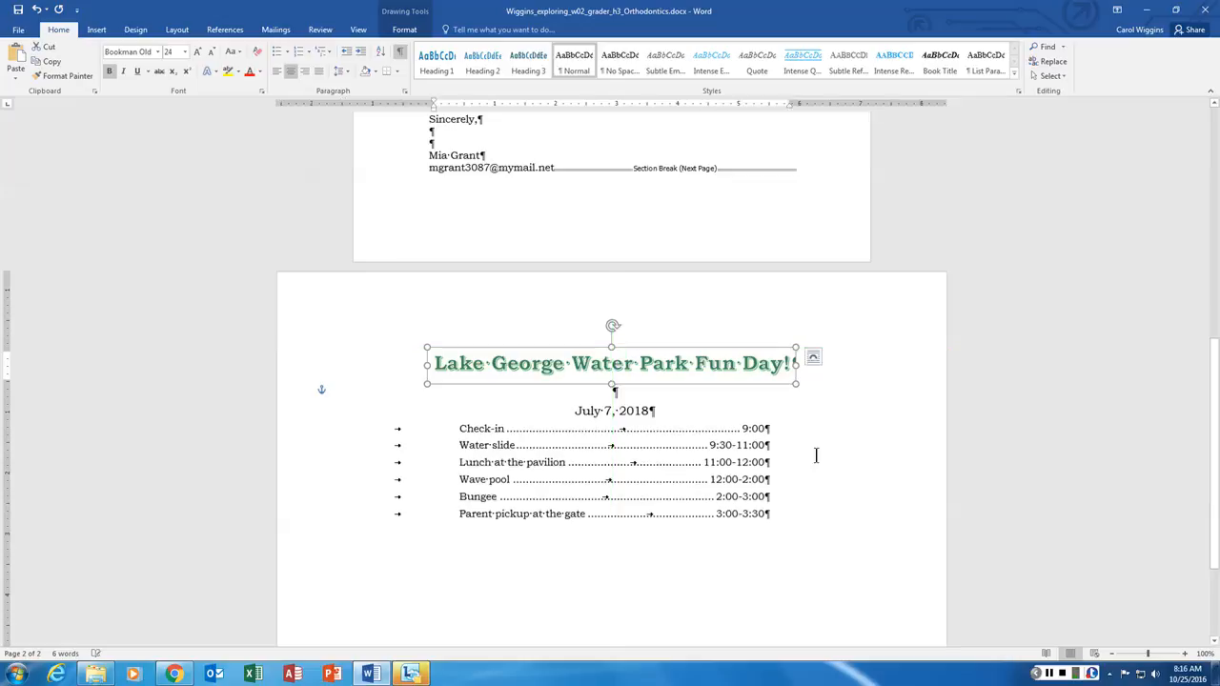
click(834, 434)
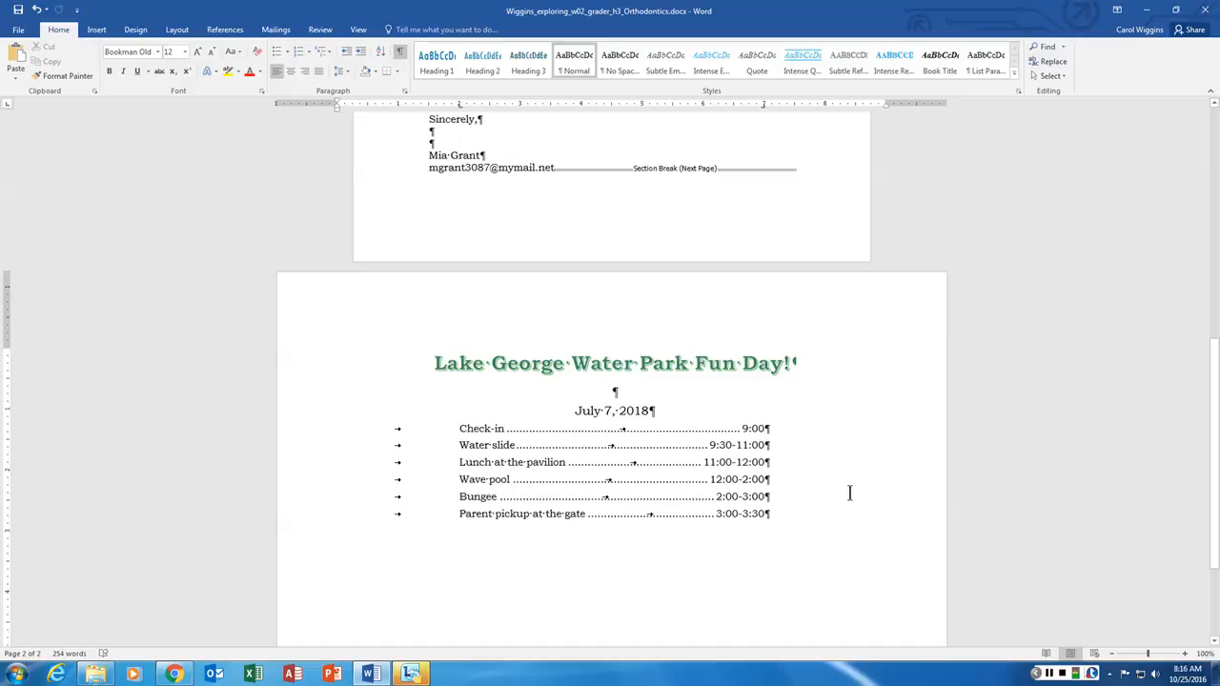
click(18, 9)
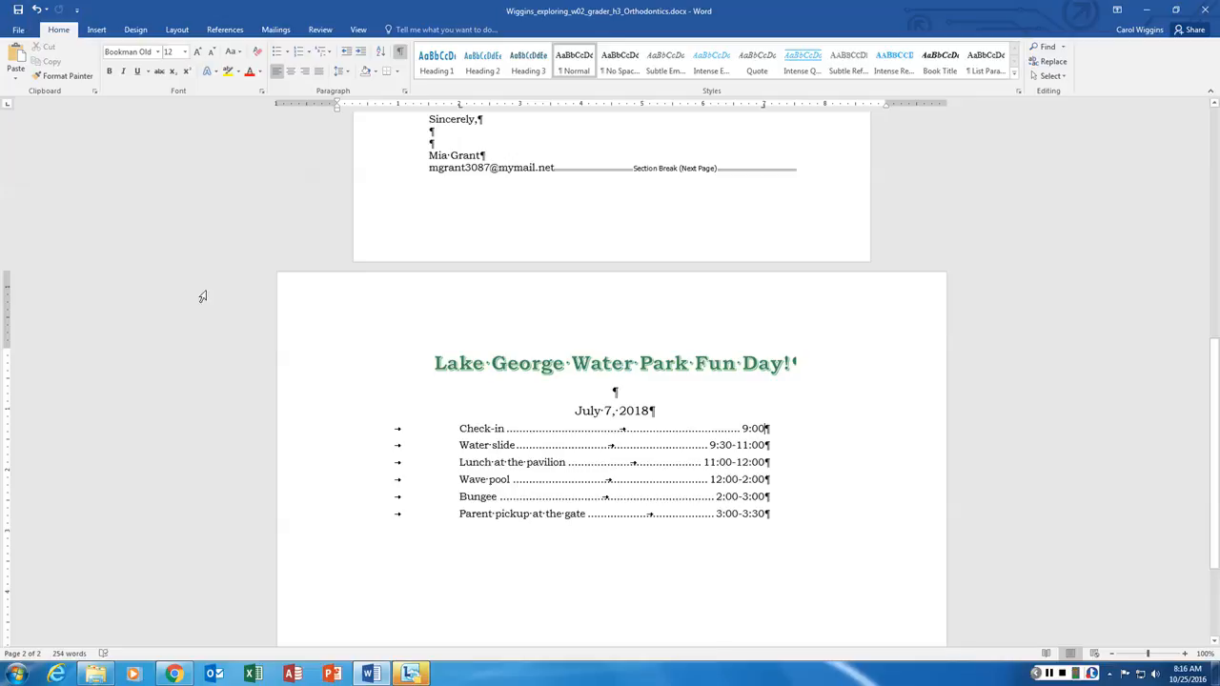